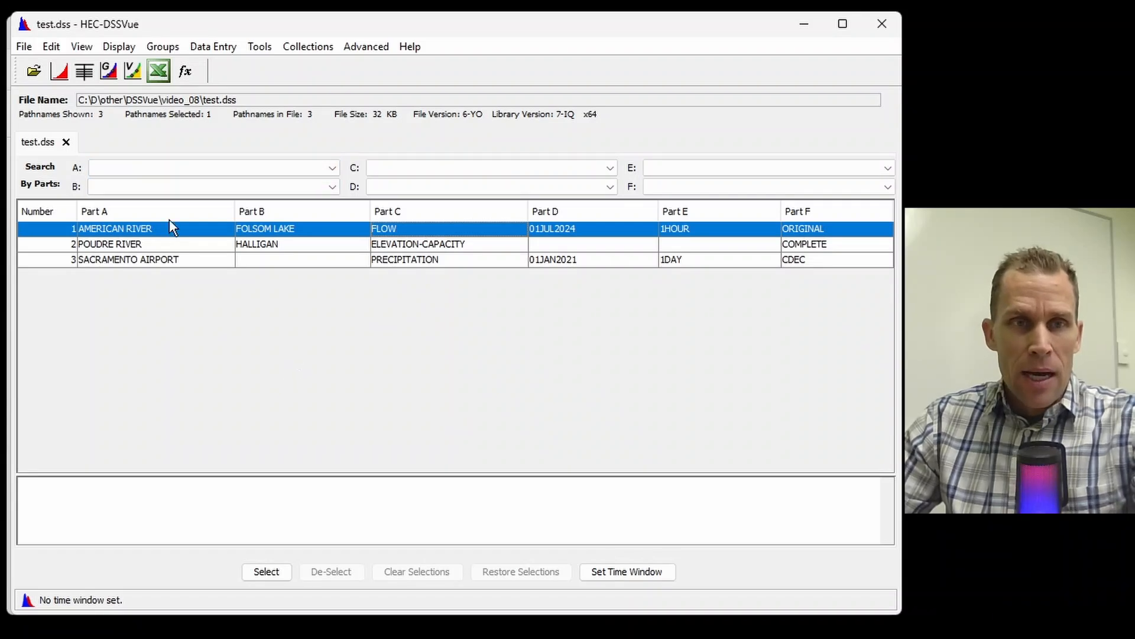
# Step: Examine the three records in test.dss by selecting the American River, Poudre River and Sacramento Airport entries in turn
pyautogui.click(133, 243)
pyautogui.click(151, 259)
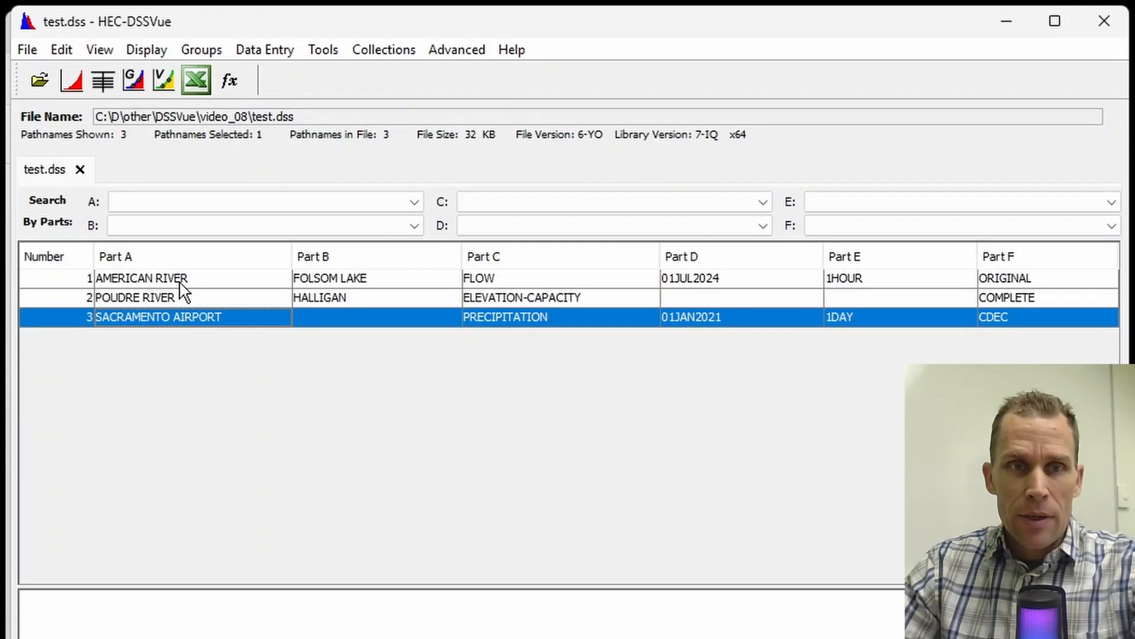
pyautogui.click(180, 279)
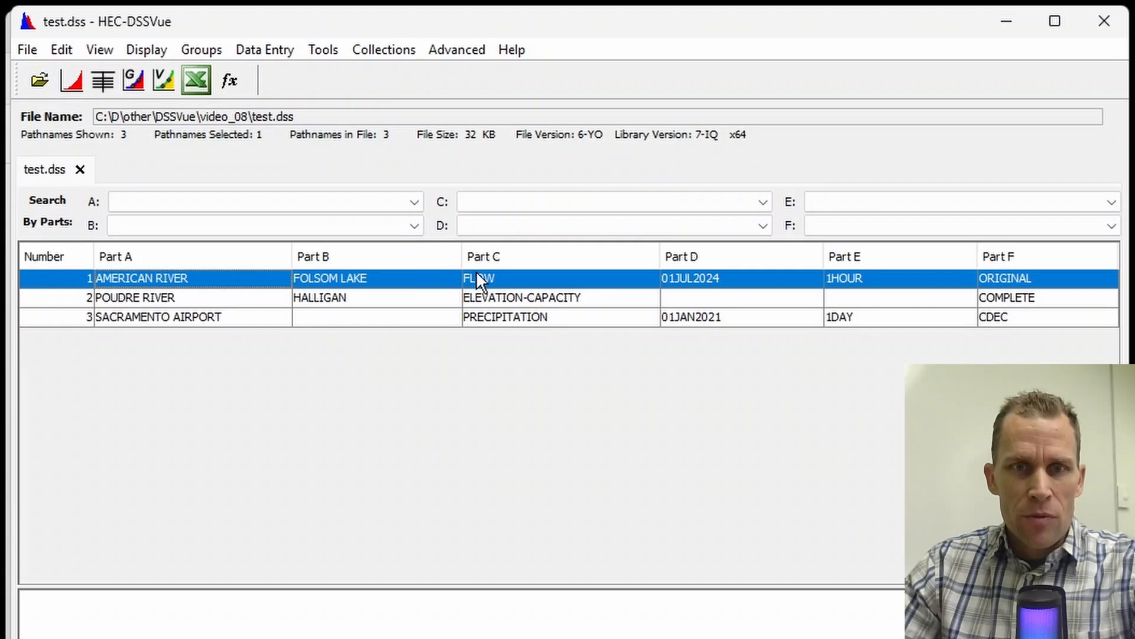
pyautogui.click(495, 279)
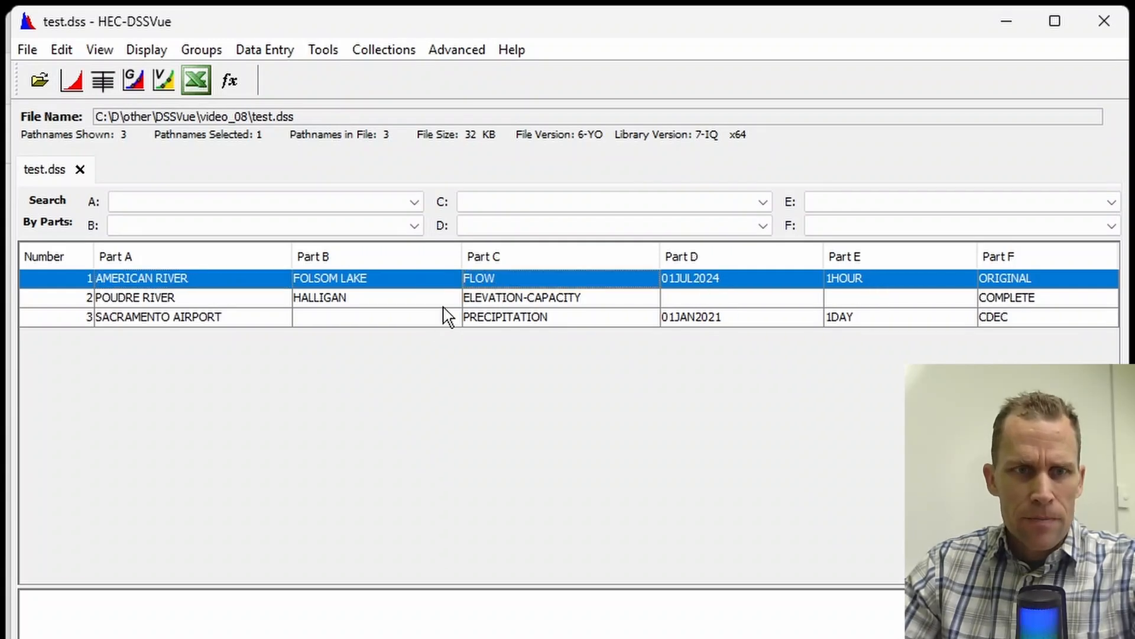
pyautogui.click(421, 301)
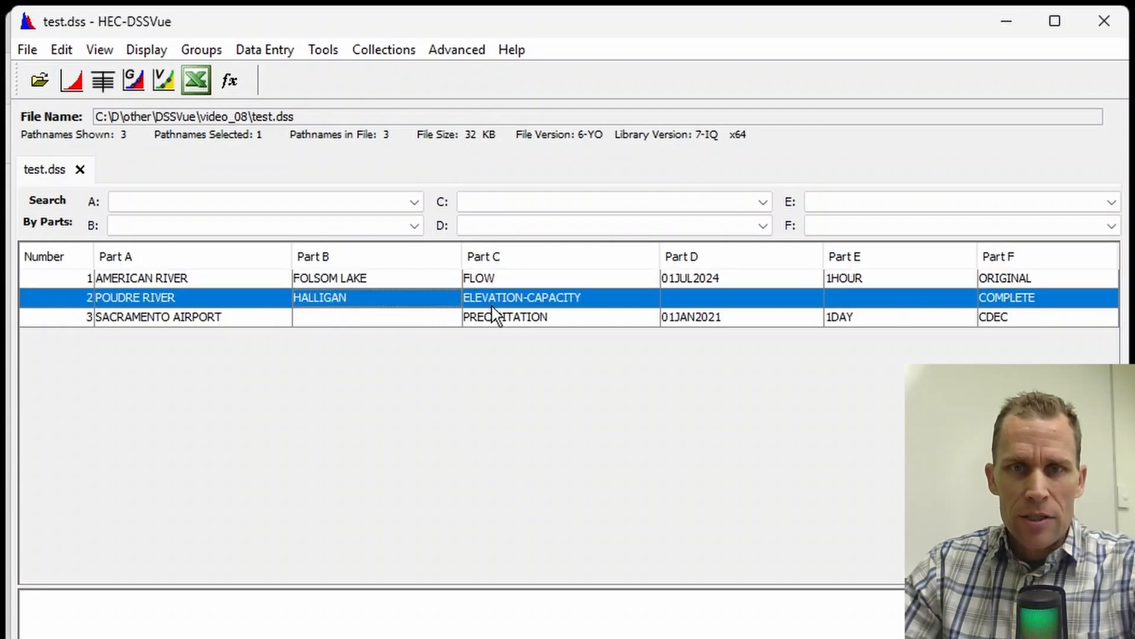
pyautogui.click(532, 322)
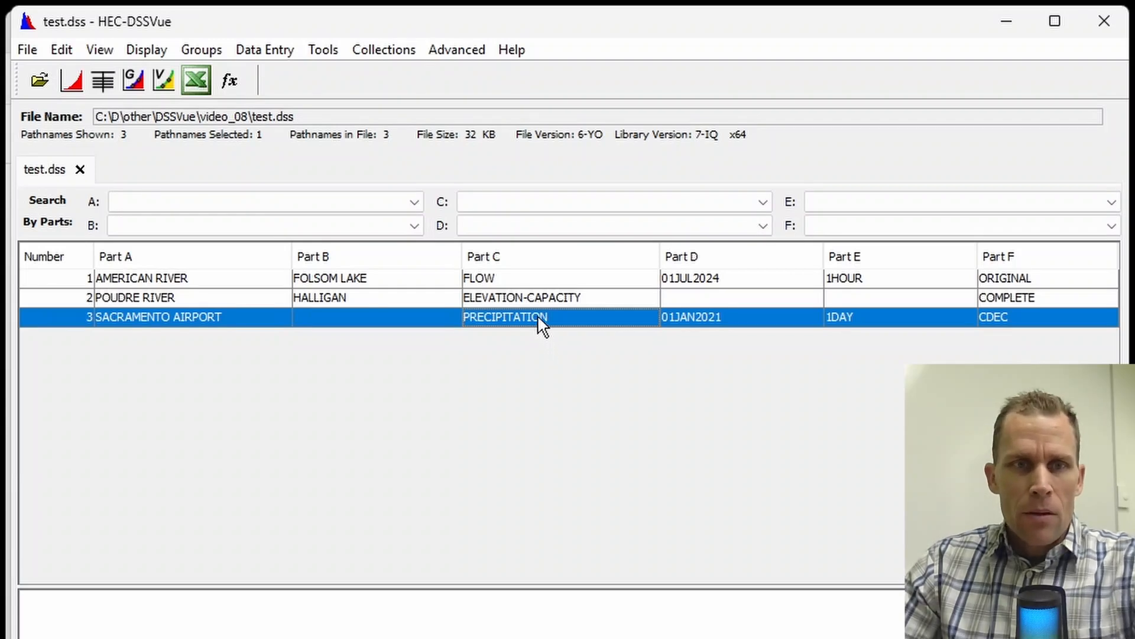
# Step: Plot the American River Folsom Lake hourly flow record, view the graph and close it
pyautogui.click(265, 283)
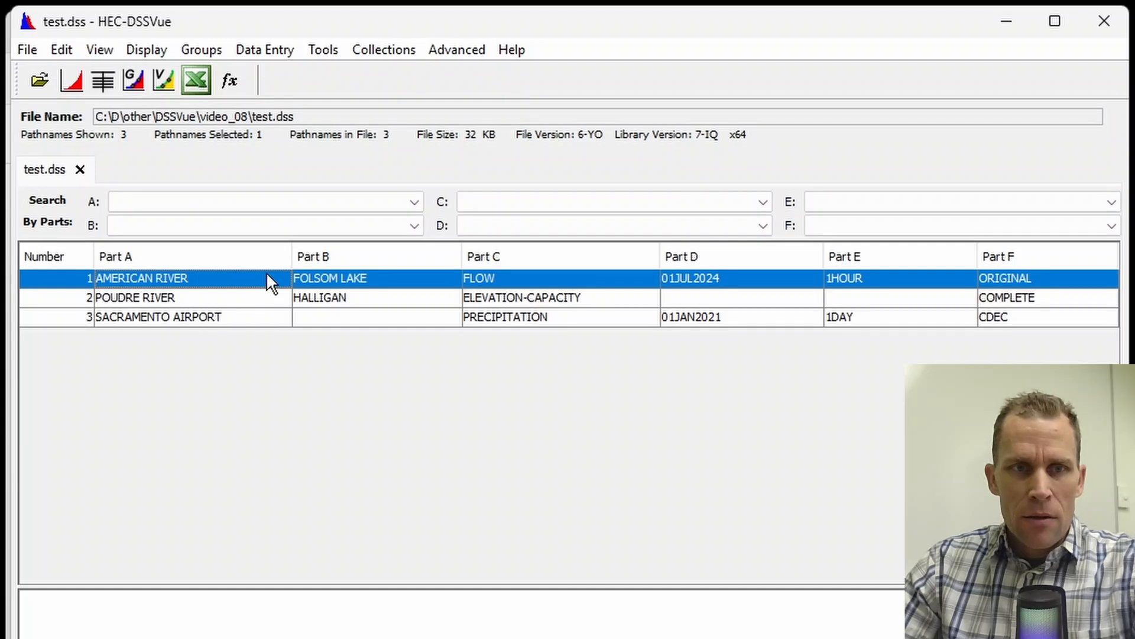
pyautogui.click(71, 79)
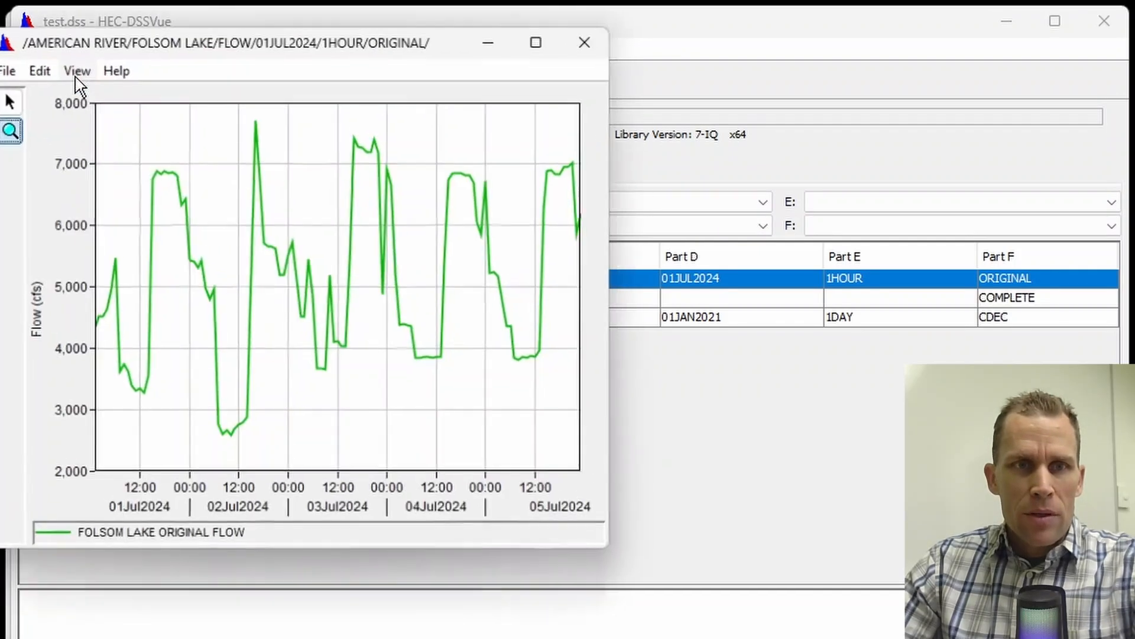
pyautogui.moveTo(263, 44); pyautogui.dragTo(424, 87)
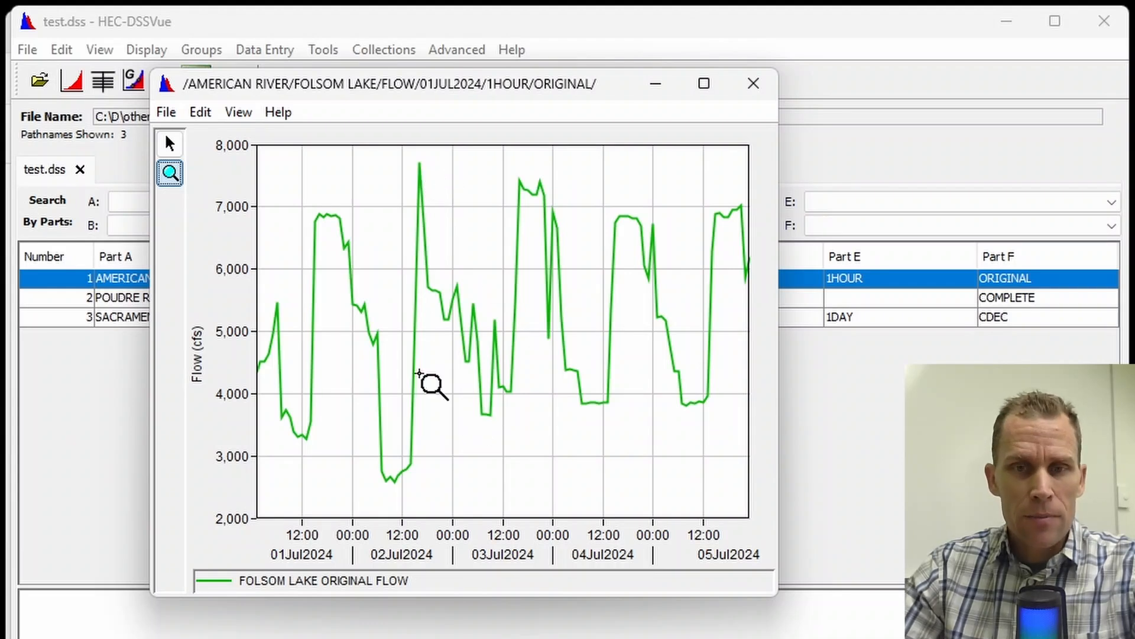
pyautogui.click(753, 84)
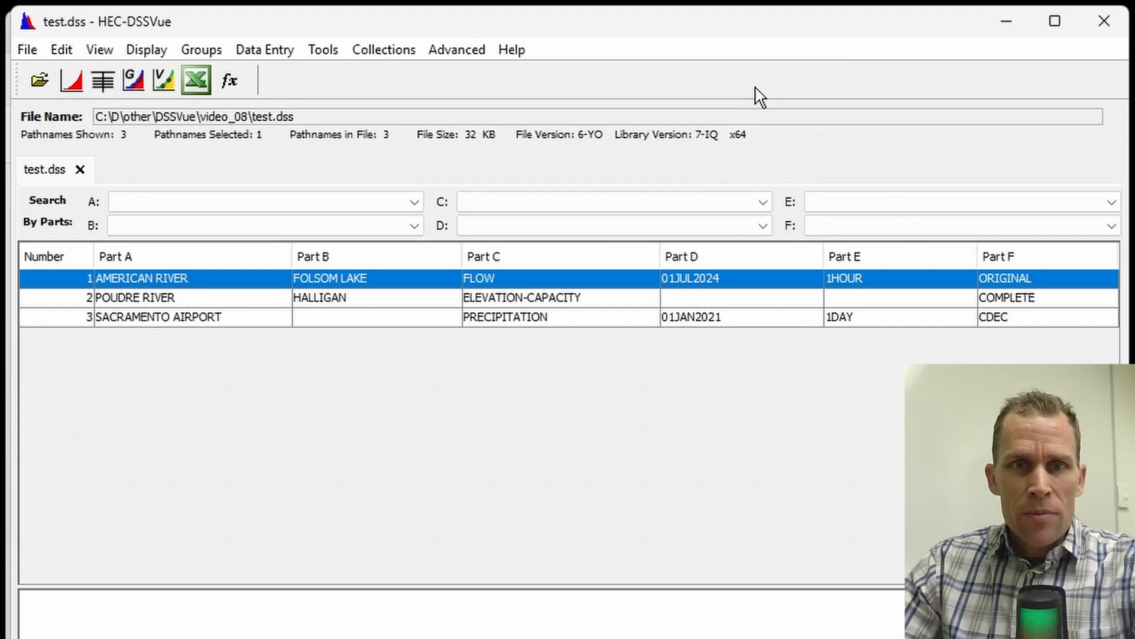
# Step: Open Math Functions for the American River flow record, check its selectable data sets and shorten the window
pyautogui.click(325, 52)
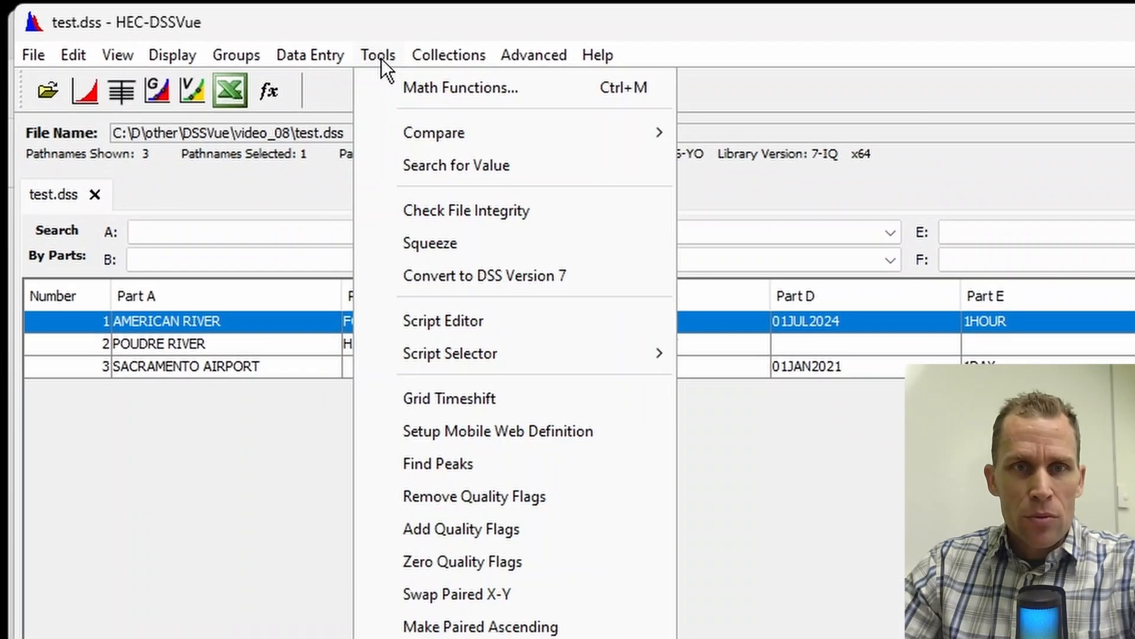
pyautogui.click(401, 90)
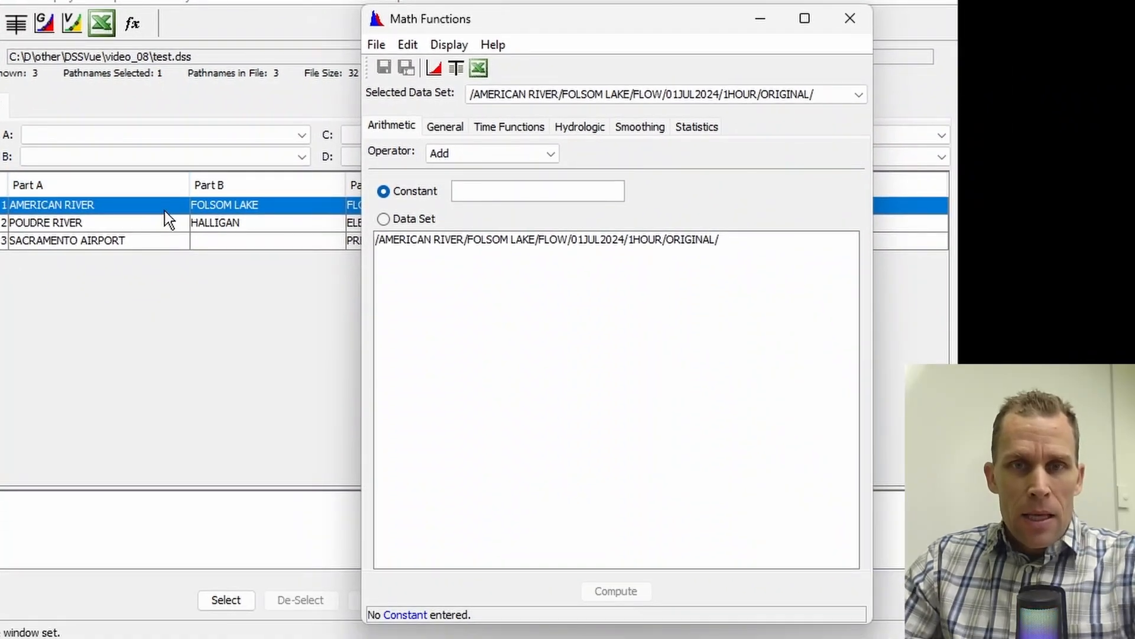
pyautogui.click(832, 94)
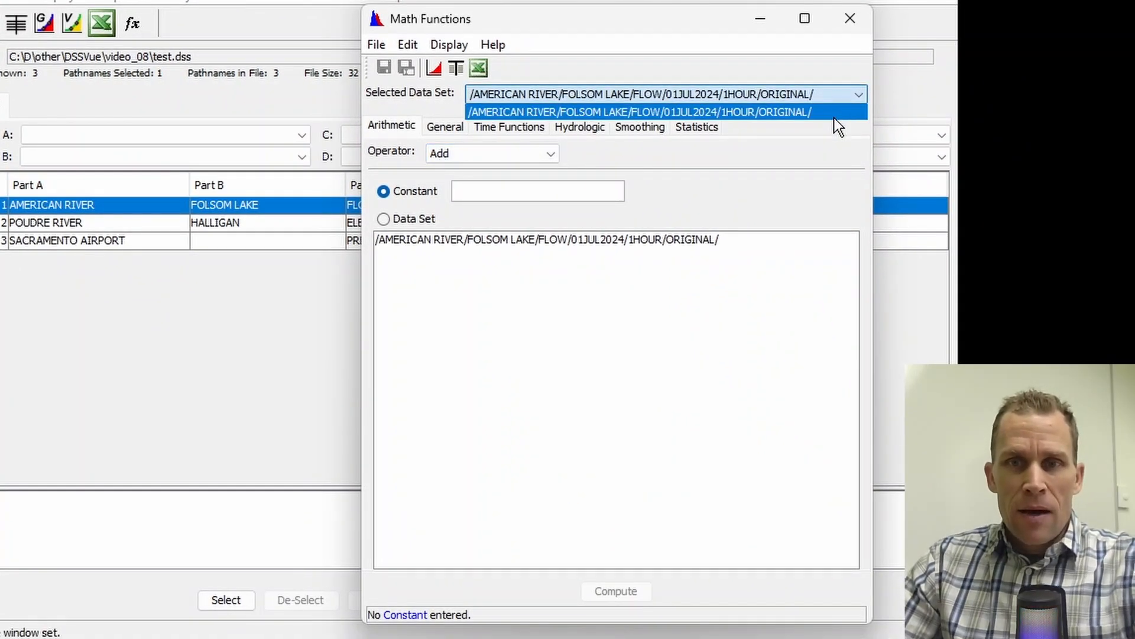
pyautogui.click(835, 117)
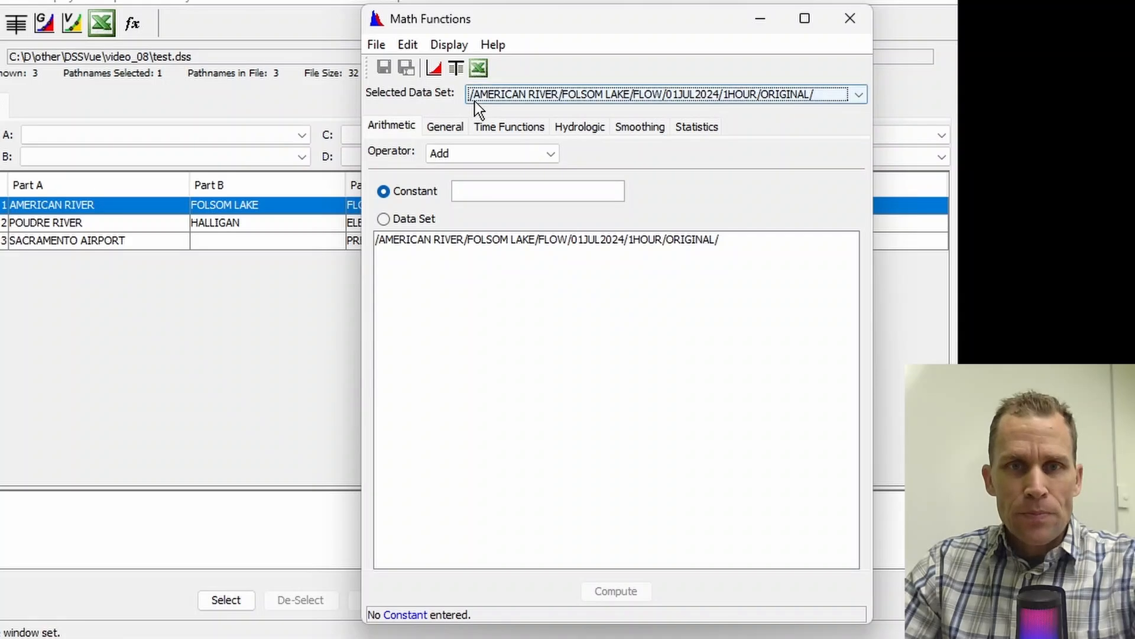
pyautogui.moveTo(462, 26); pyautogui.dragTo(427, 33)
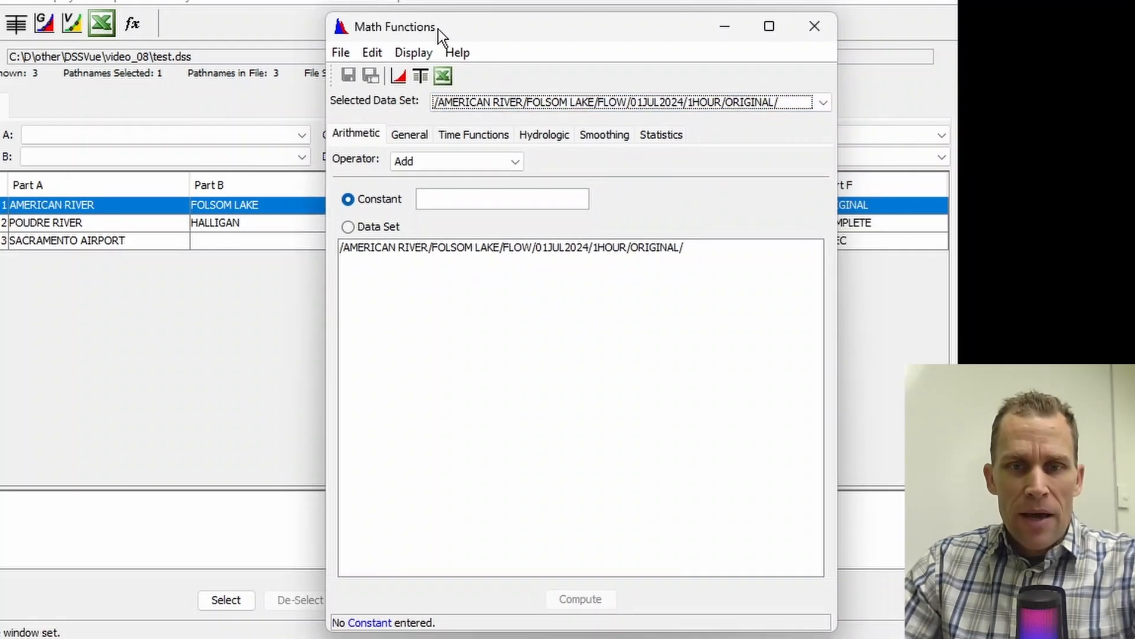
pyautogui.moveTo(632, 629); pyautogui.dragTo(631, 471)
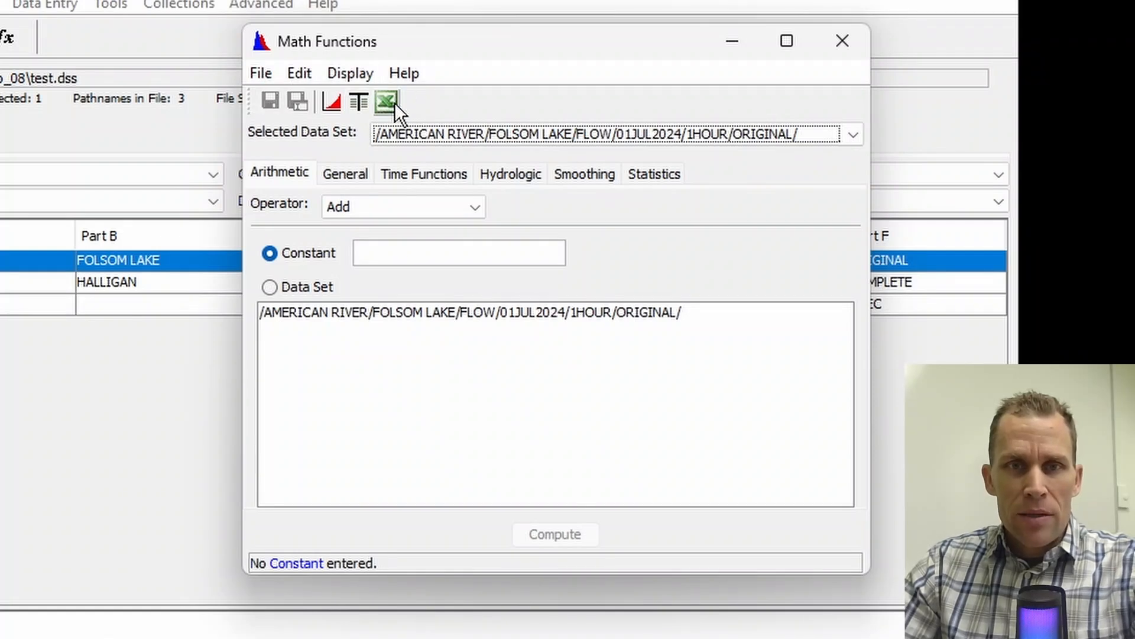
# Step: Examine the saving, editing and display commands available in Math Functions
pyautogui.click(269, 73)
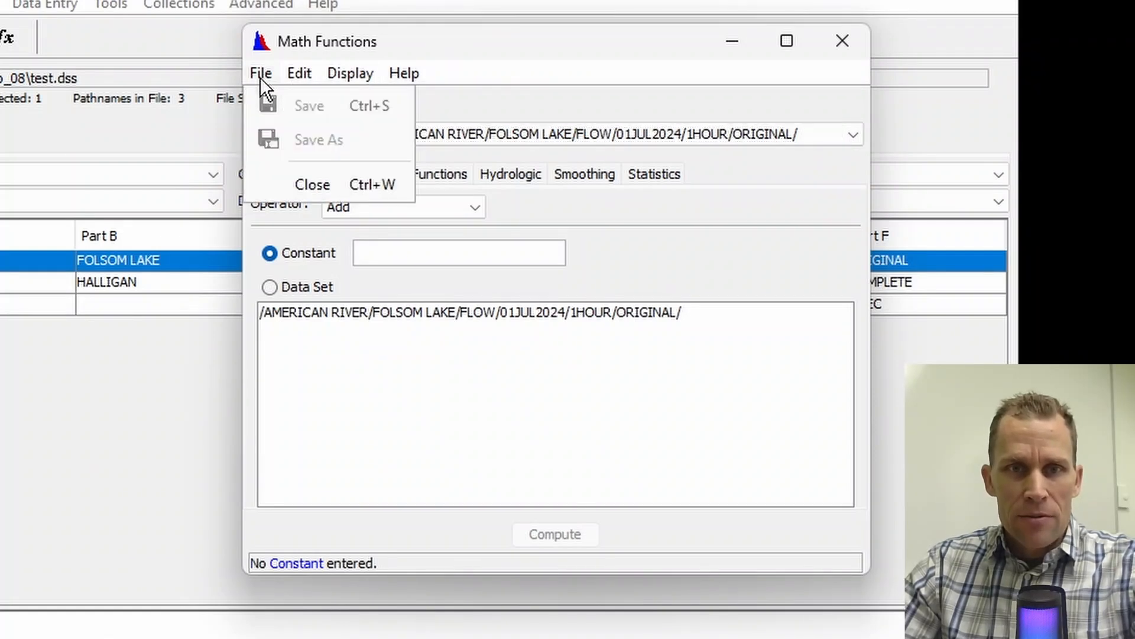
pyautogui.moveTo(349, 70)
pyautogui.click(353, 49)
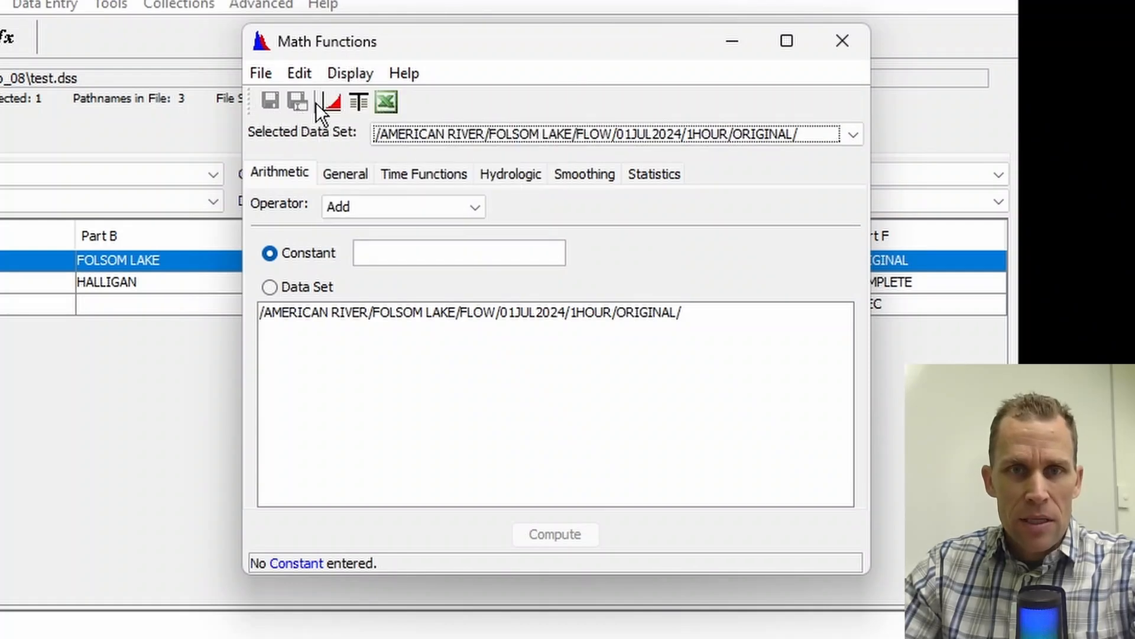
pyautogui.click(312, 77)
pyautogui.moveTo(346, 74)
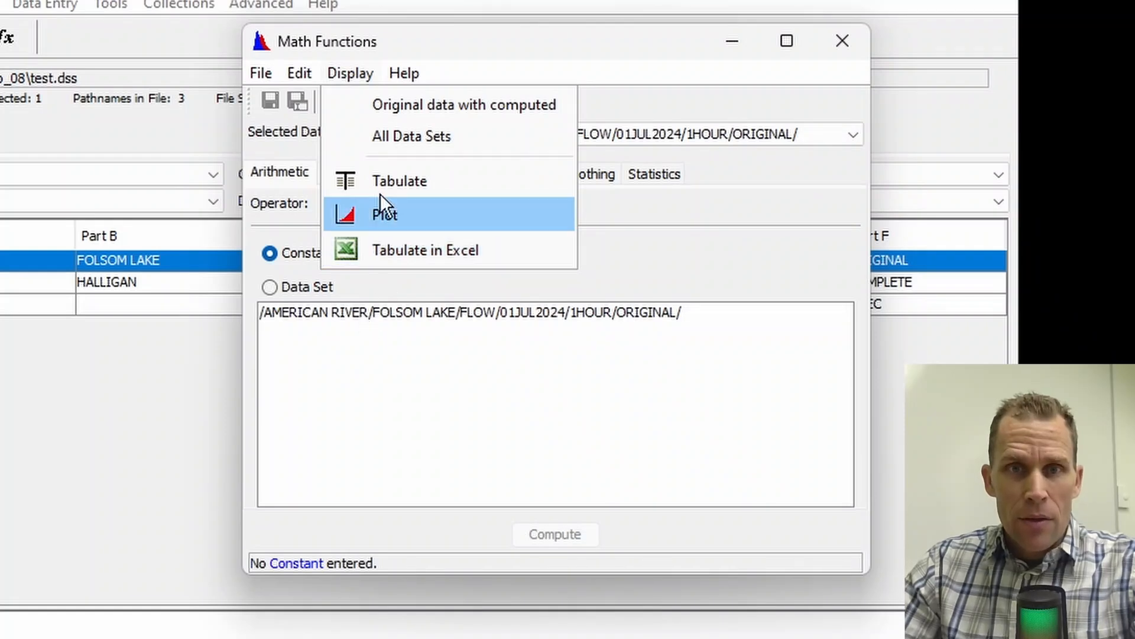
pyautogui.click(412, 43)
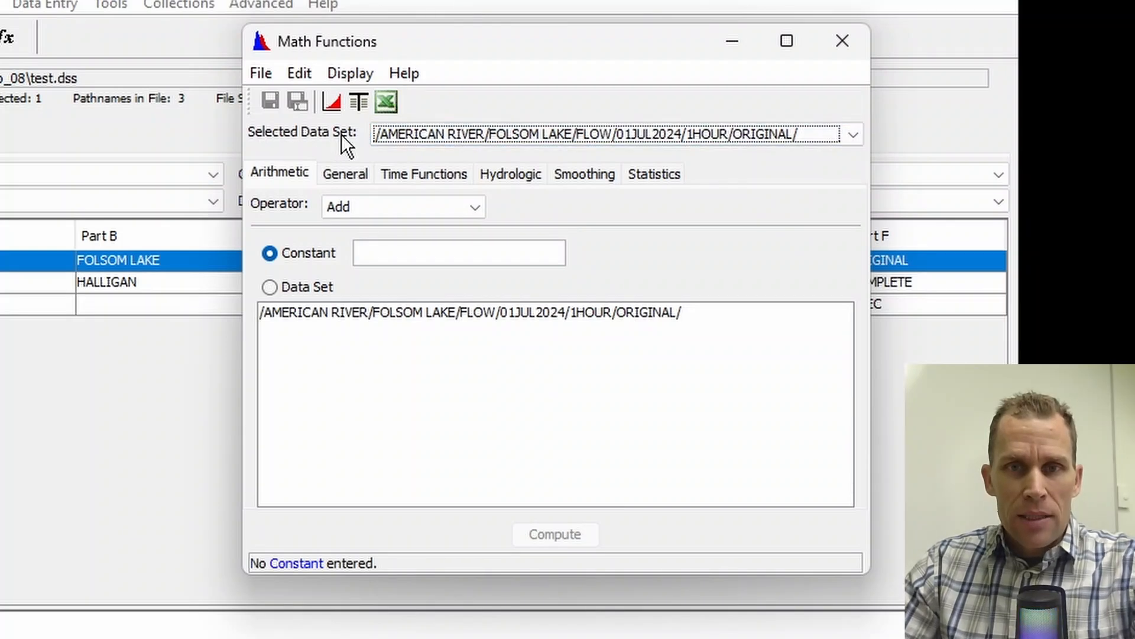
# Step: Check which data sets are available with only the flow record selected and close Math Functions
pyautogui.click(853, 136)
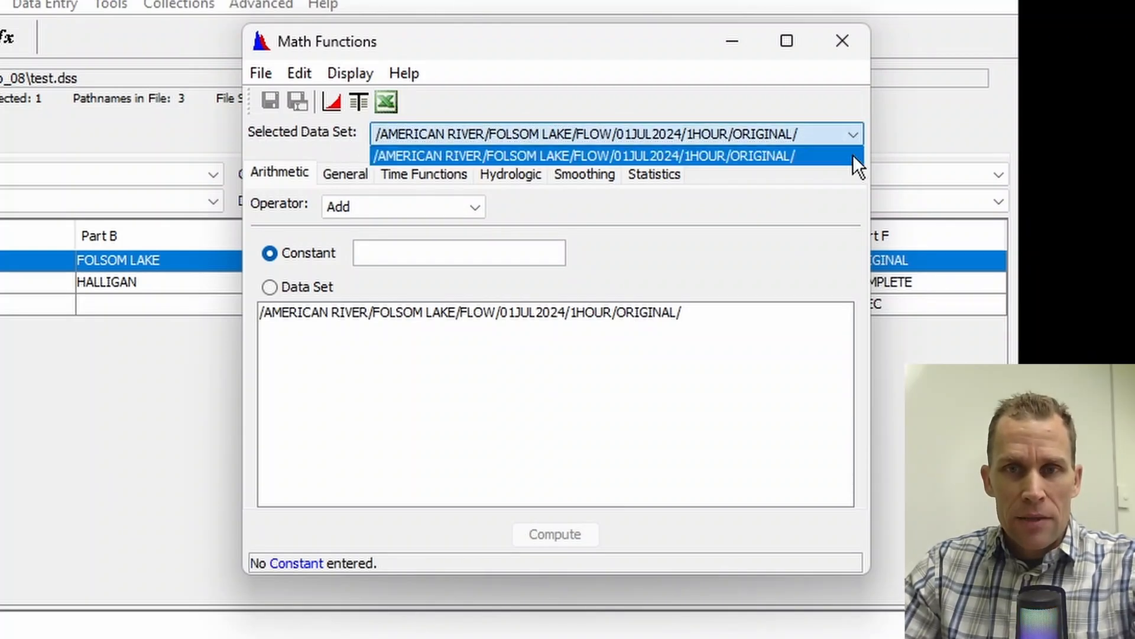
pyautogui.click(843, 40)
pyautogui.click(842, 41)
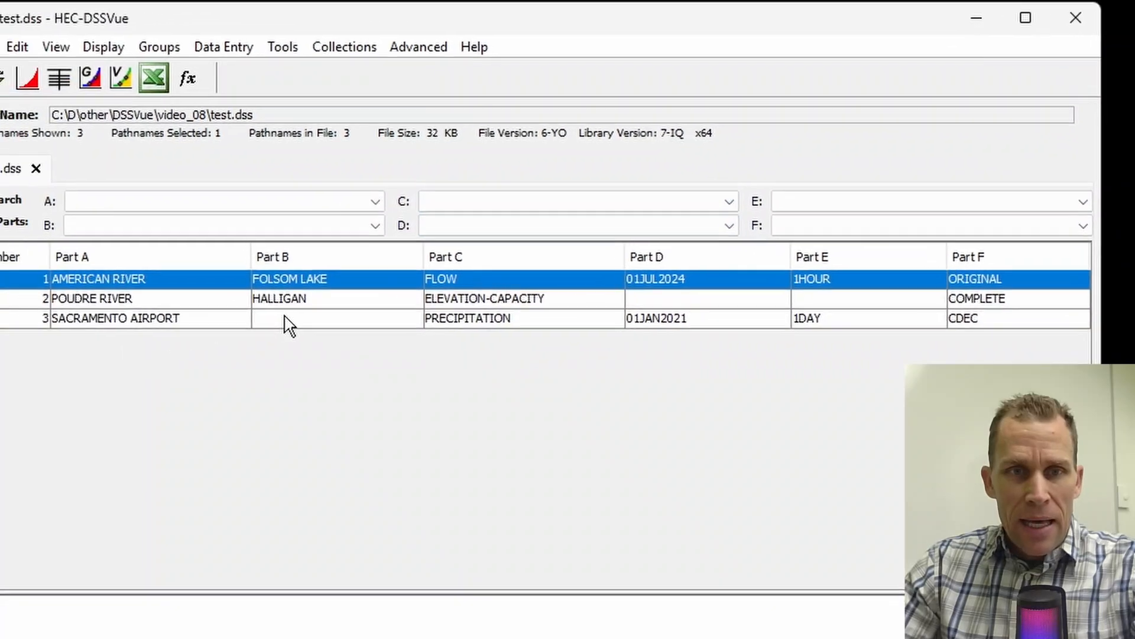
# Step: Select all three records, open Math Functions to view the data sets it offers, and close it
pyautogui.keyDown('shift'); pyautogui.click(118, 304); pyautogui.keyUp('shift')
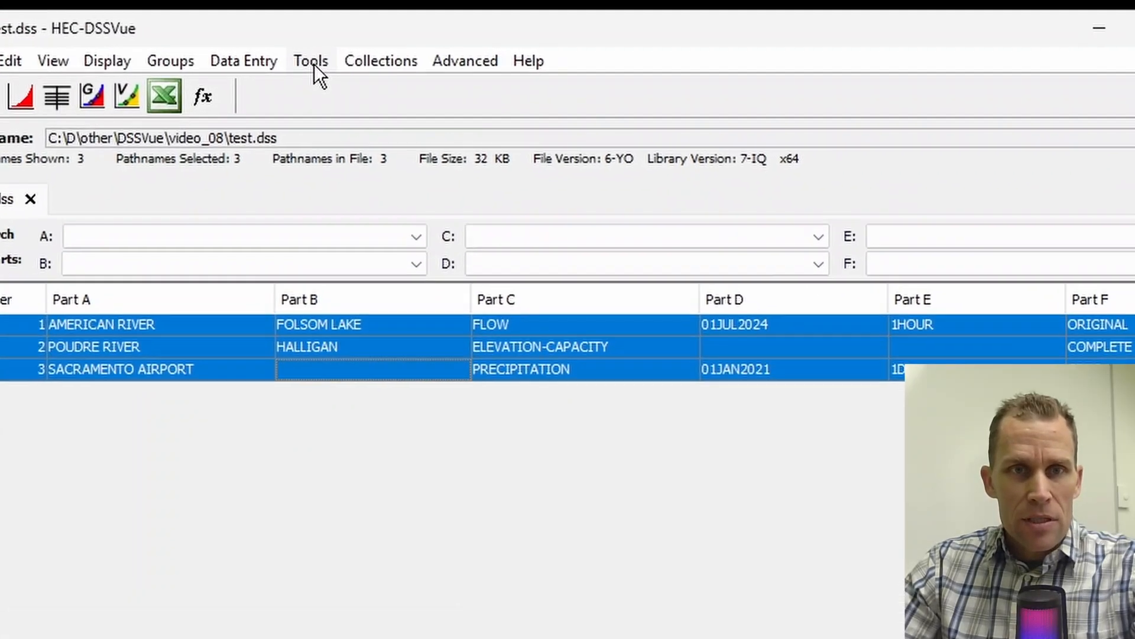
pyautogui.click(313, 63)
pyautogui.click(358, 110)
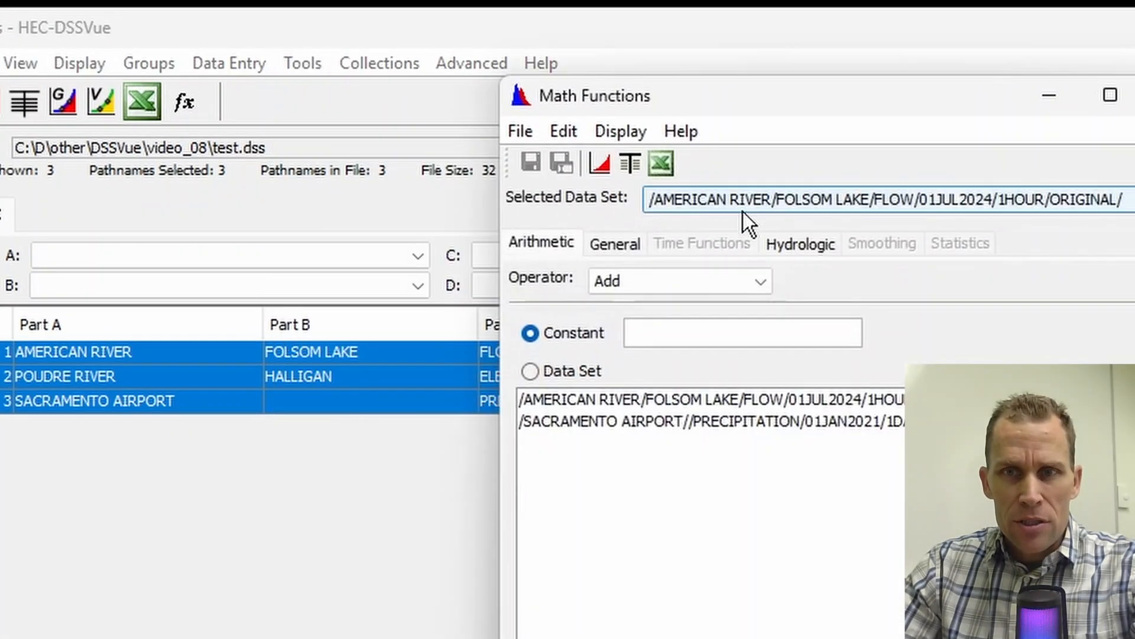
pyautogui.click(1055, 174)
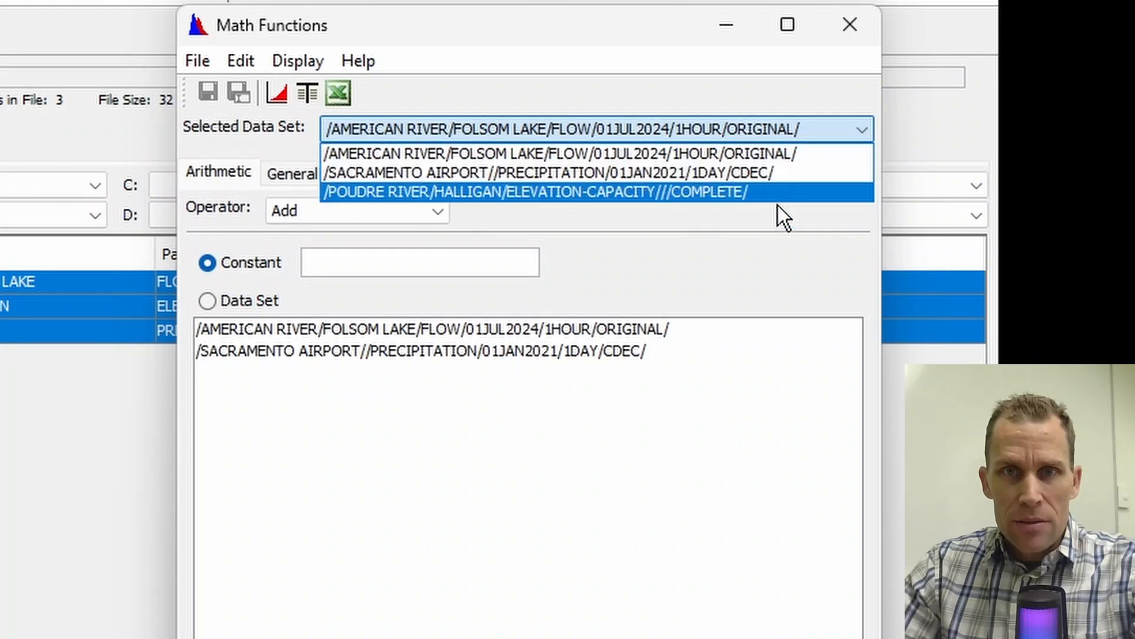
pyautogui.click(852, 27)
# Step: Select only the American River Folsom Lake flow record and open Math Functions for it
pyautogui.click(7, 282)
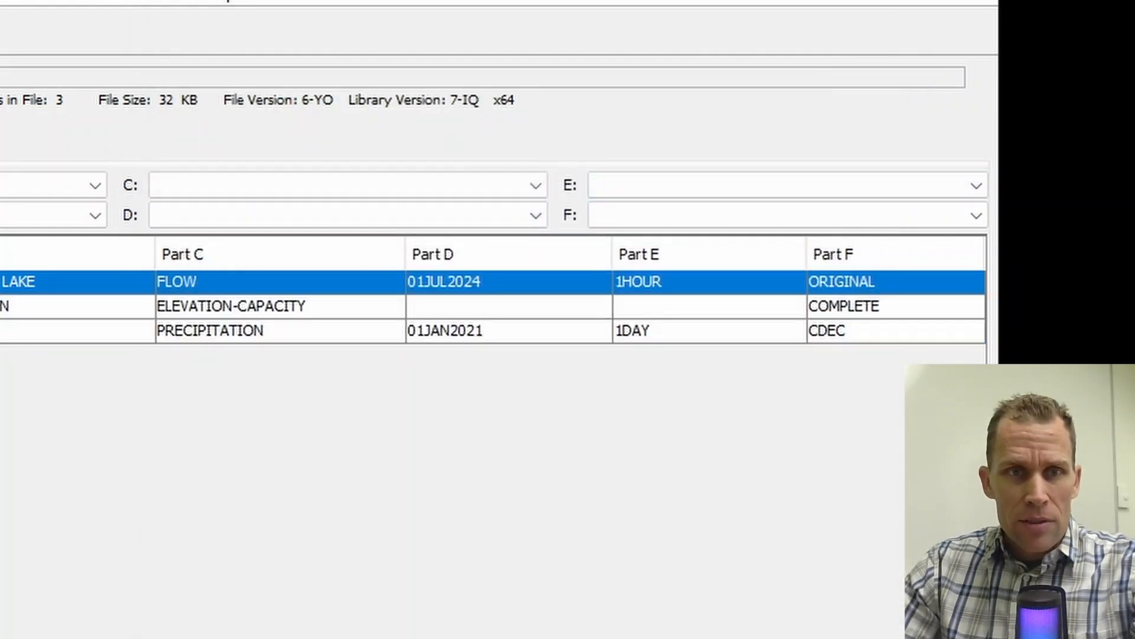
pyautogui.click(7, 2)
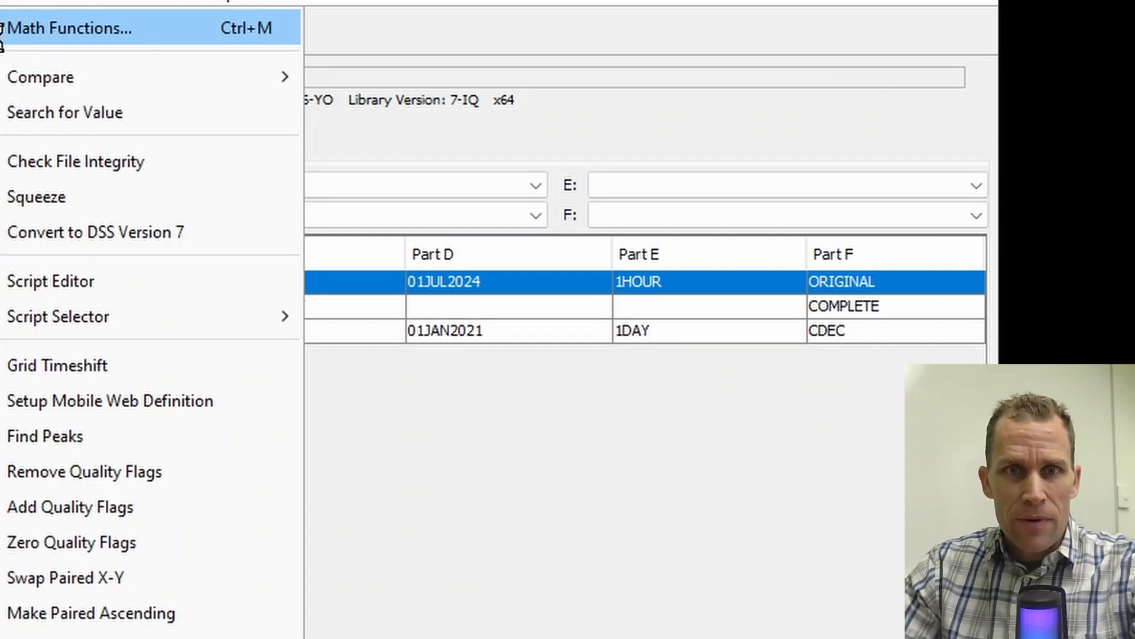
pyautogui.click(9, 38)
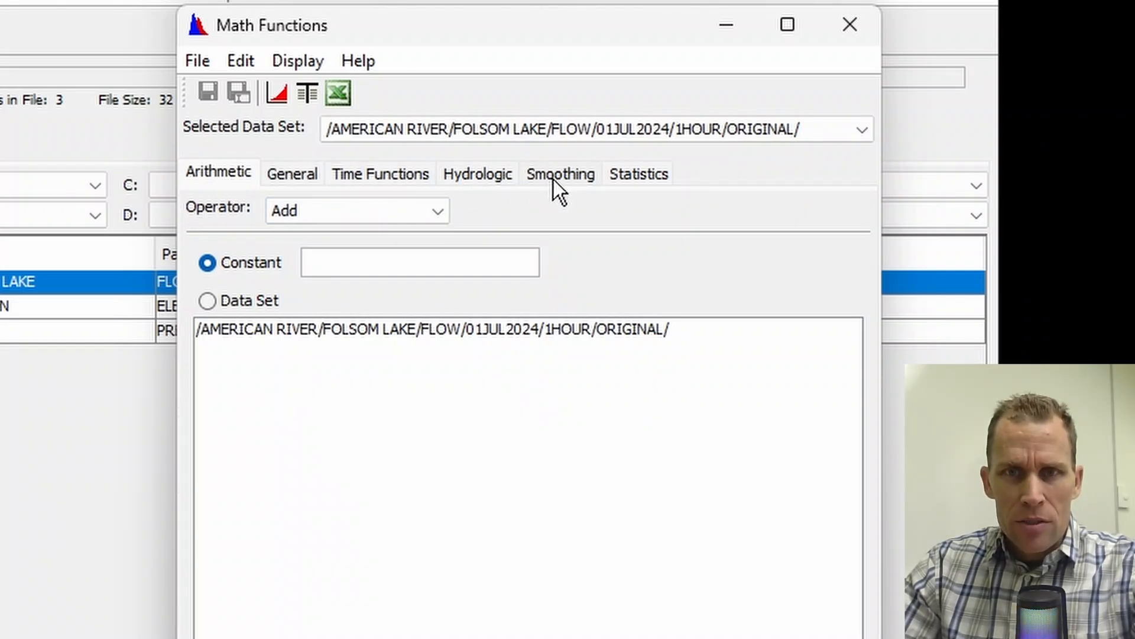
# Step: Examine the available Arithmetic and General operators for the American River flow record
pyautogui.click(226, 174)
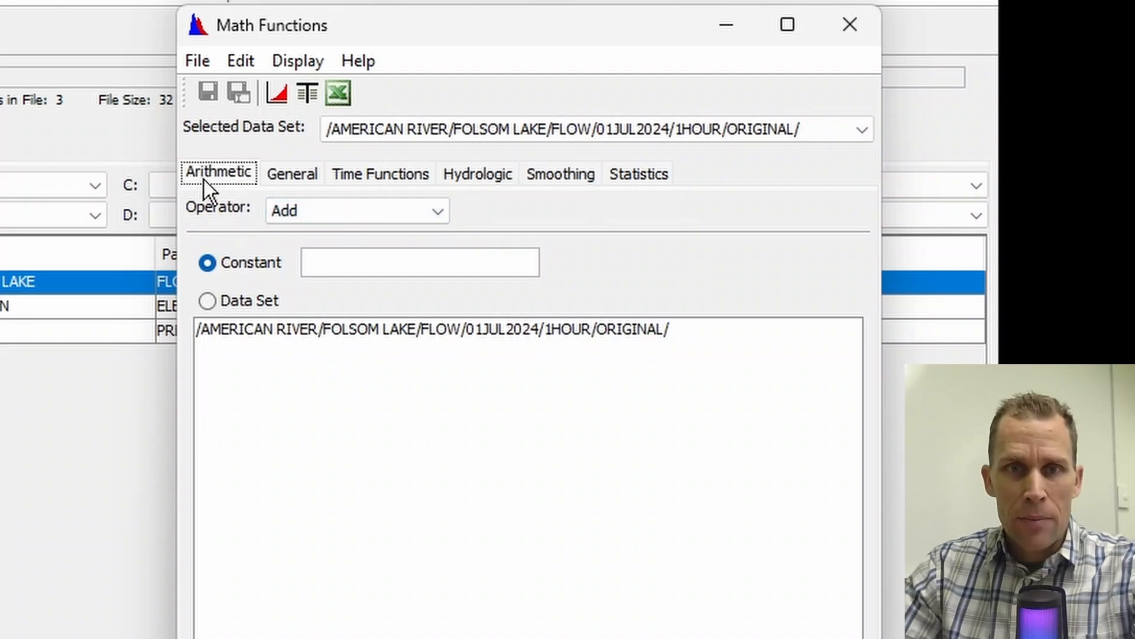
pyautogui.click(443, 213)
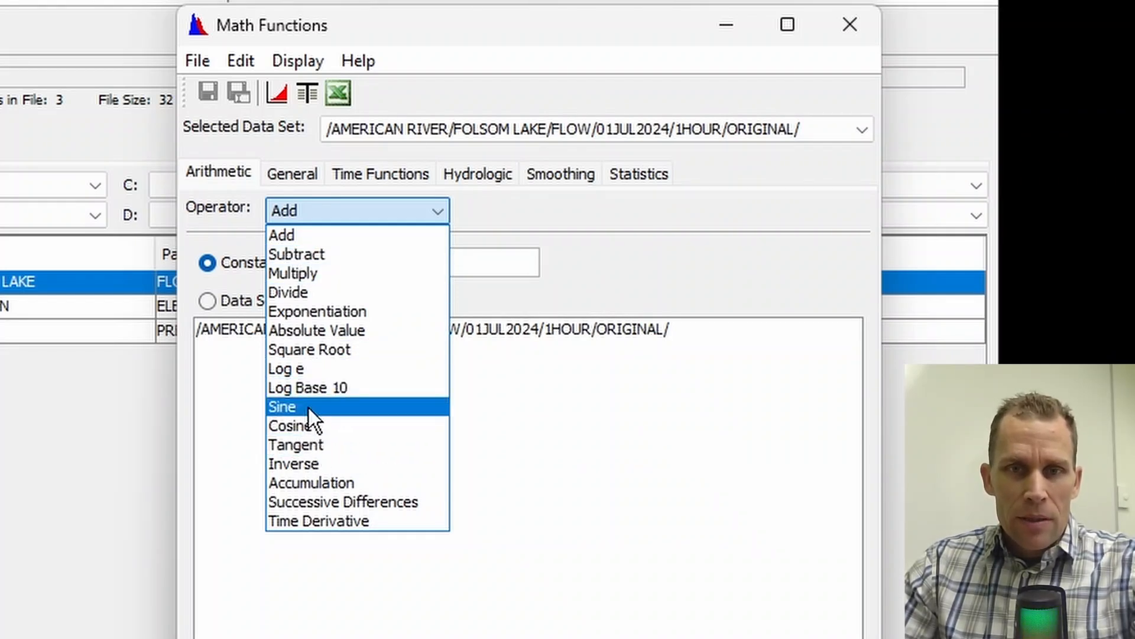
pyautogui.click(289, 181)
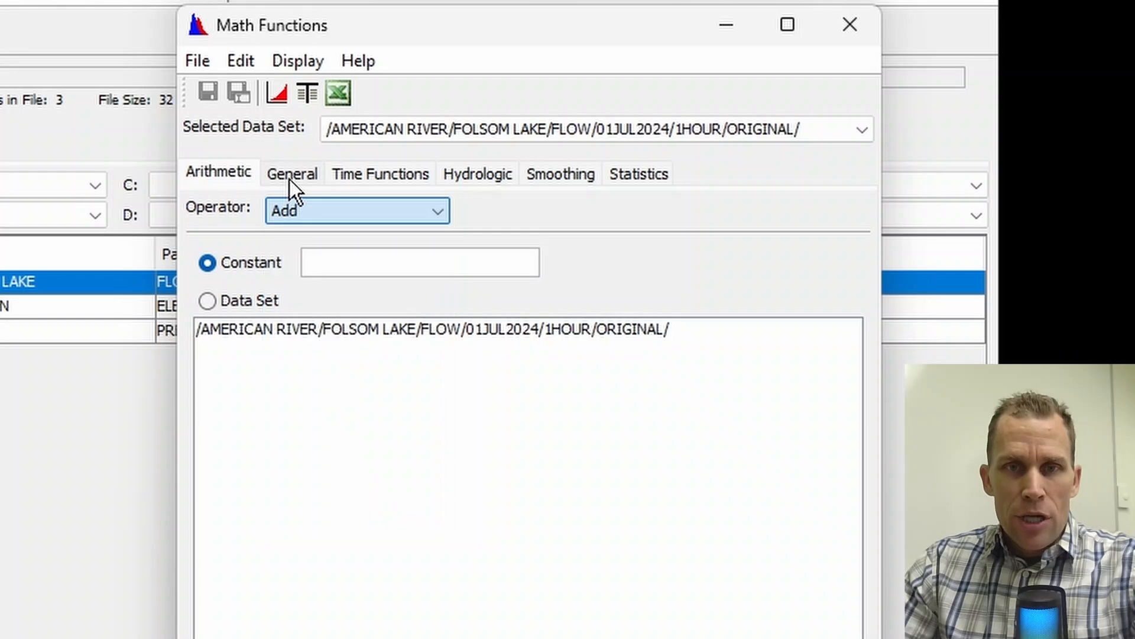
pyautogui.click(295, 180)
pyautogui.click(532, 212)
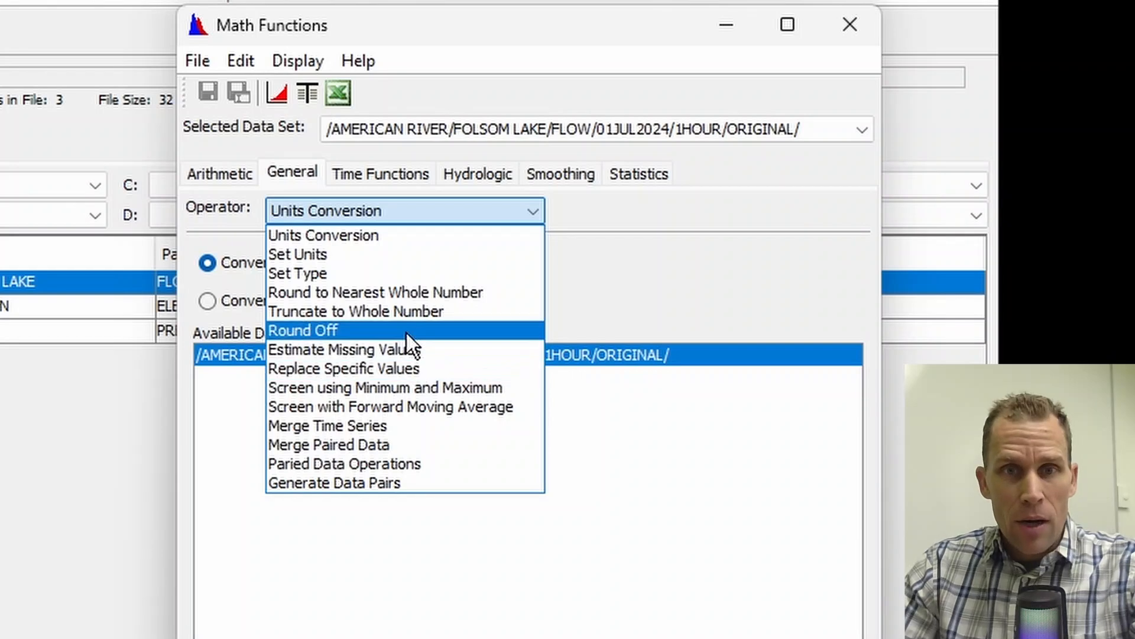
pyautogui.click(381, 181)
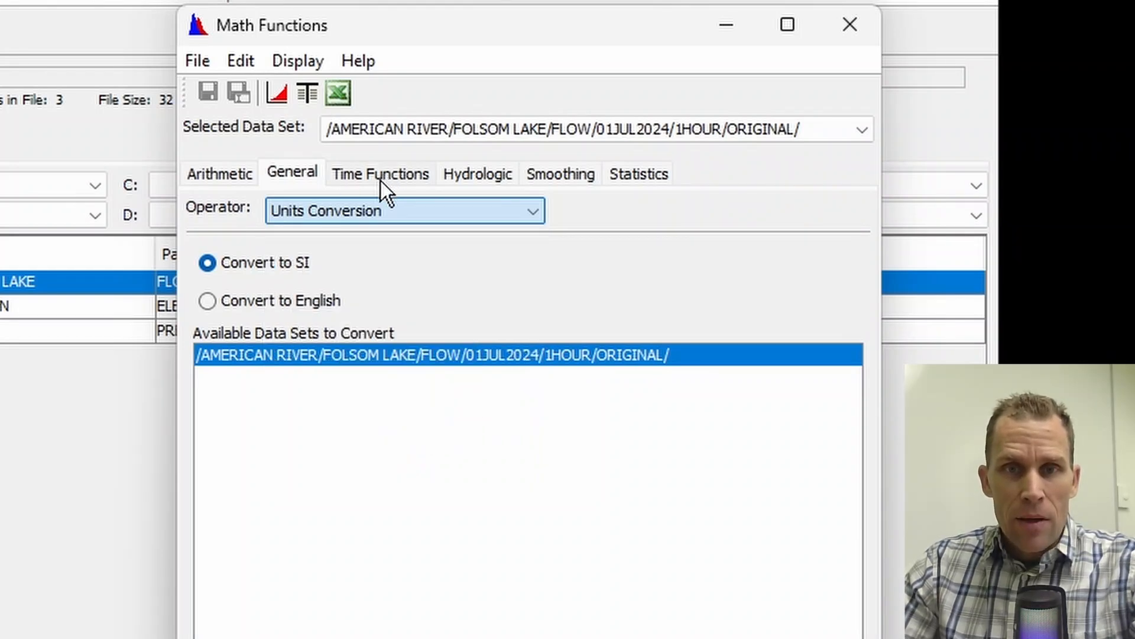
# Step: Examine the available Time Functions and Hydrologic operators for the American River flow record
pyautogui.click(380, 181)
pyautogui.click(477, 214)
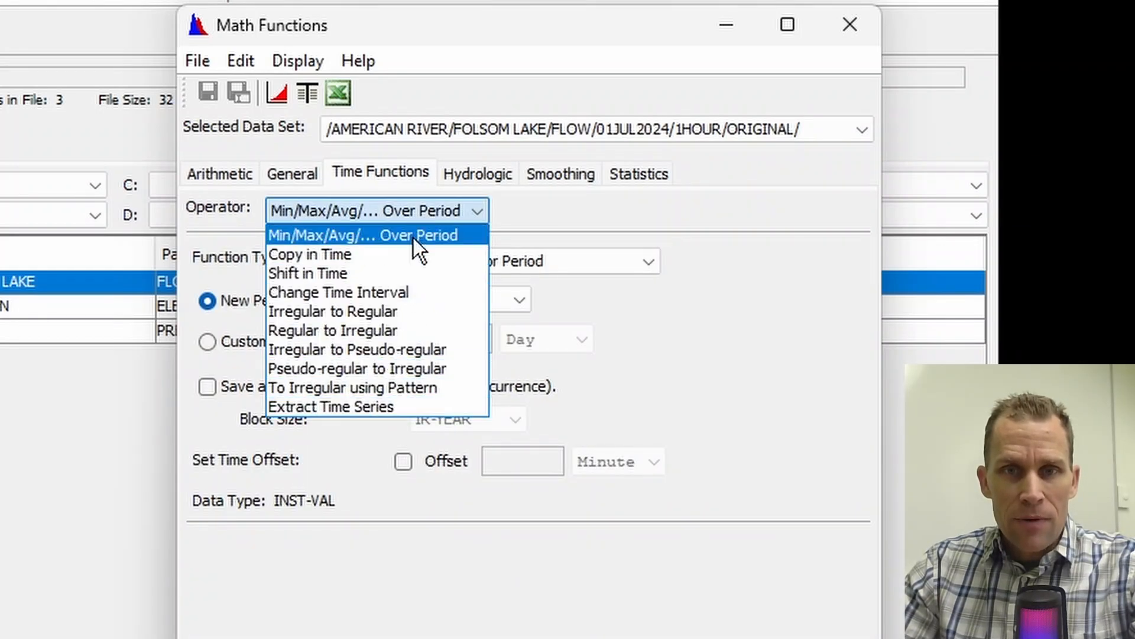
pyautogui.click(457, 174)
pyautogui.click(496, 210)
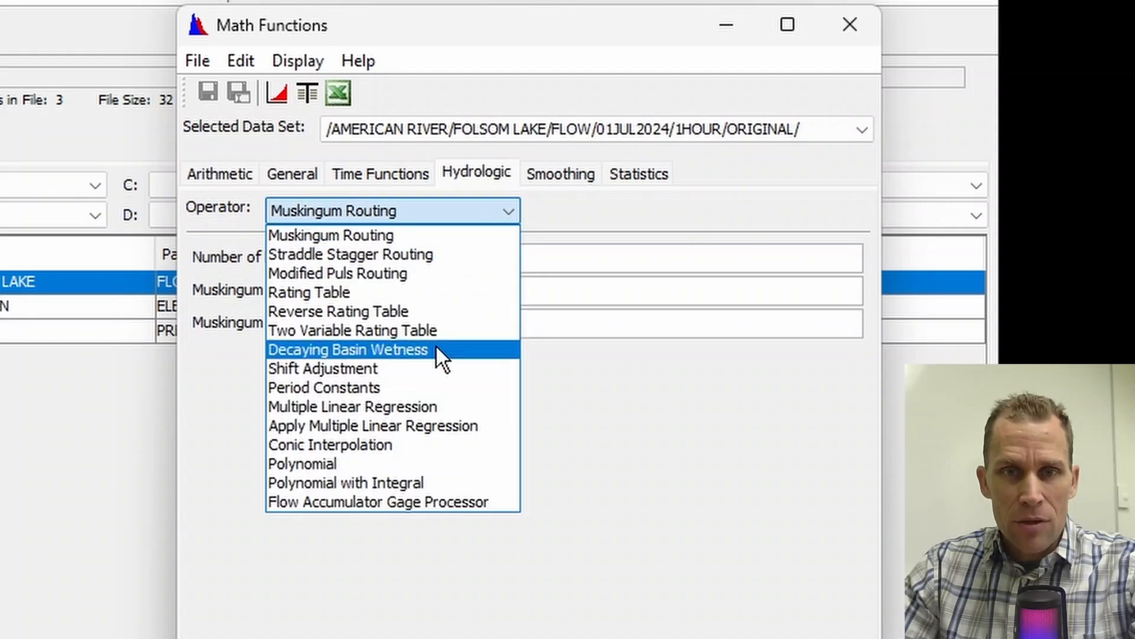
pyautogui.click(704, 205)
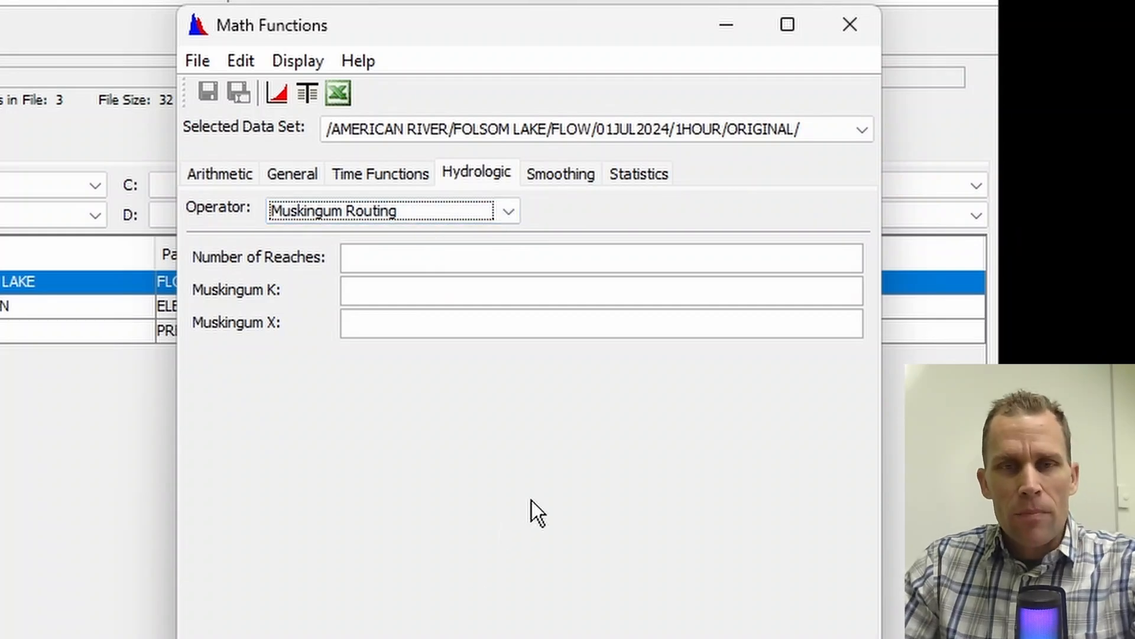
# Step: Examine the Constant and Data Set options of the Arithmetic Add operator for the American River flow record
pyautogui.click(220, 173)
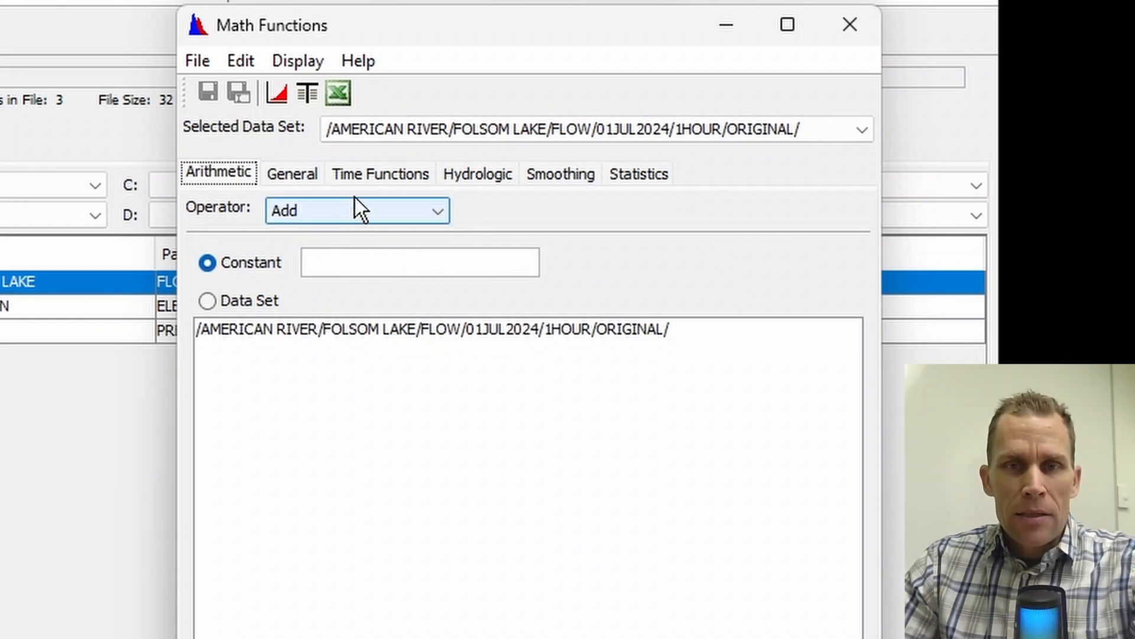
pyautogui.click(421, 217)
pyautogui.click(396, 241)
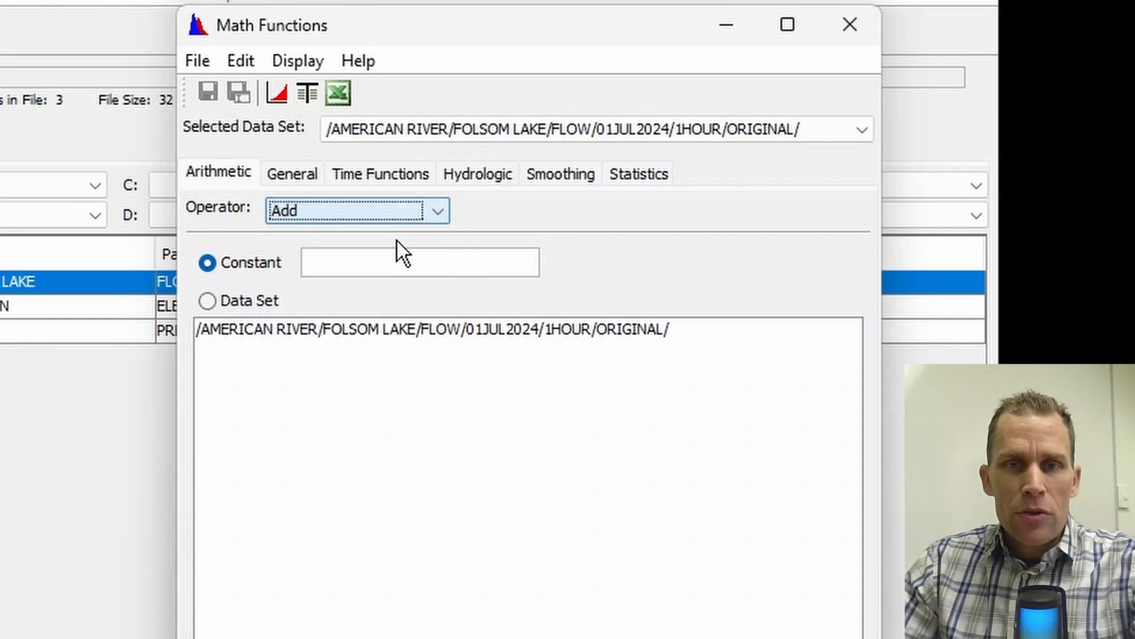
pyautogui.click(211, 267)
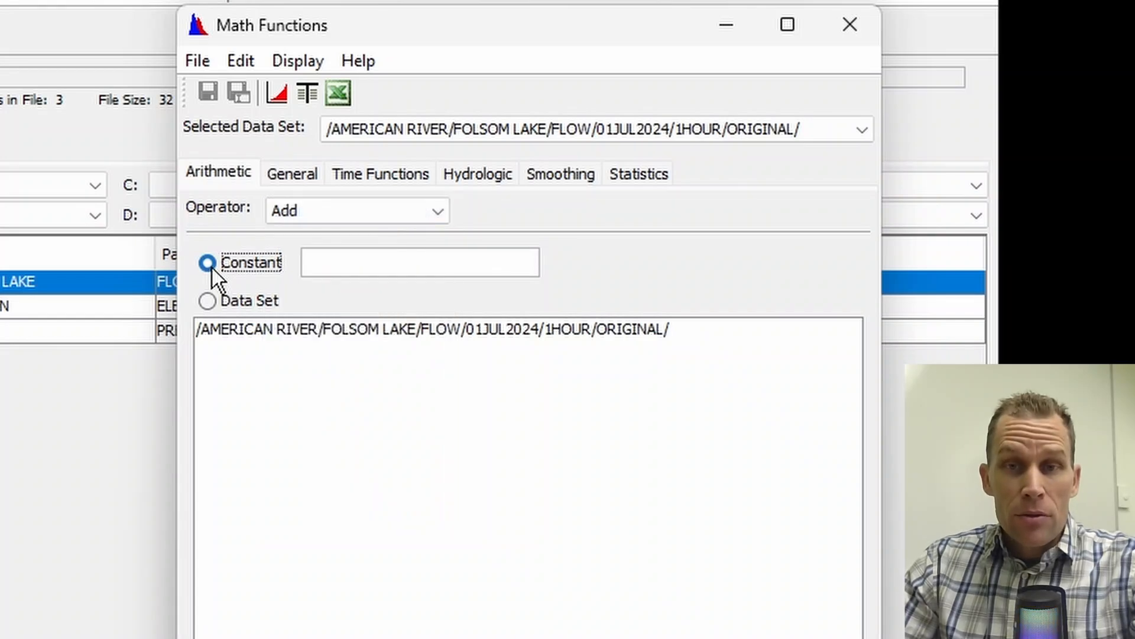
pyautogui.click(206, 302)
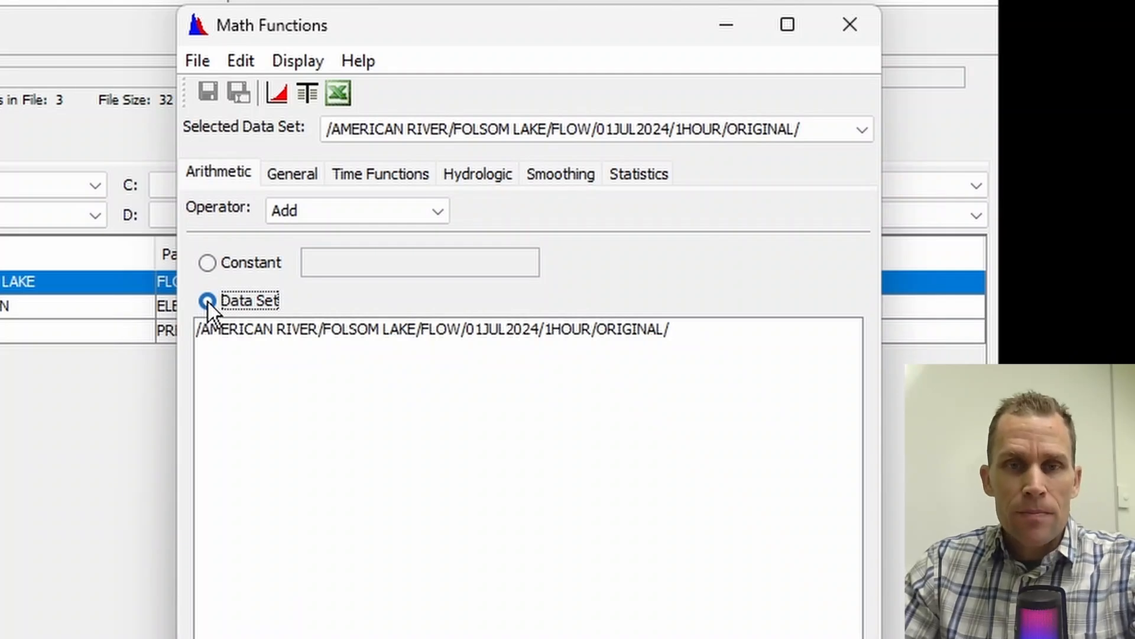
pyautogui.click(258, 329)
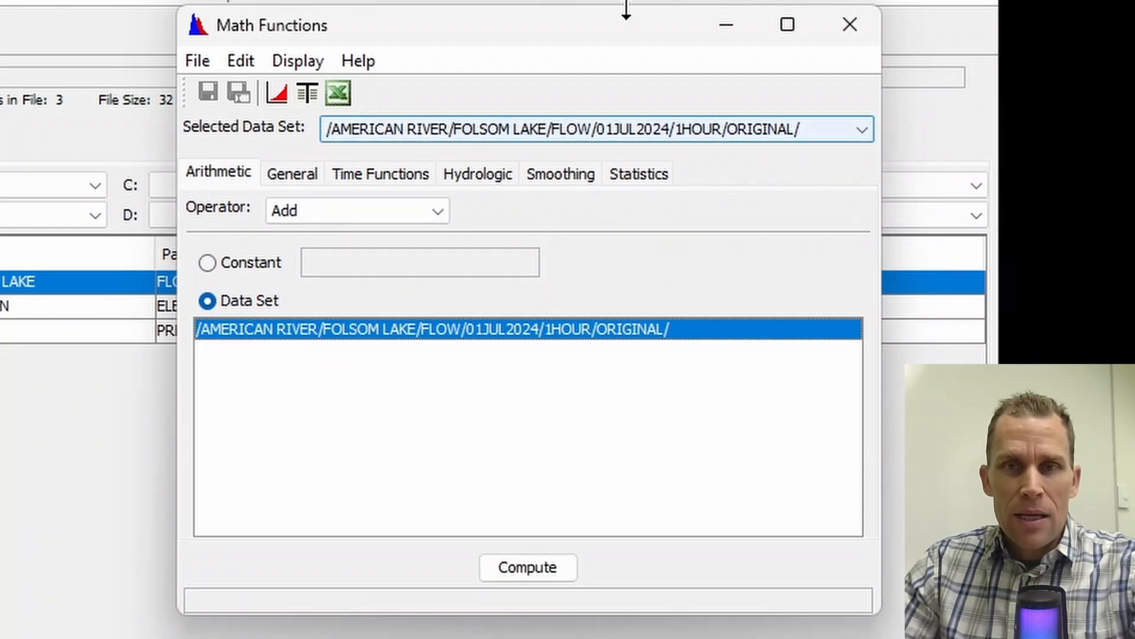
pyautogui.moveTo(615, 45); pyautogui.dragTo(494, 76)
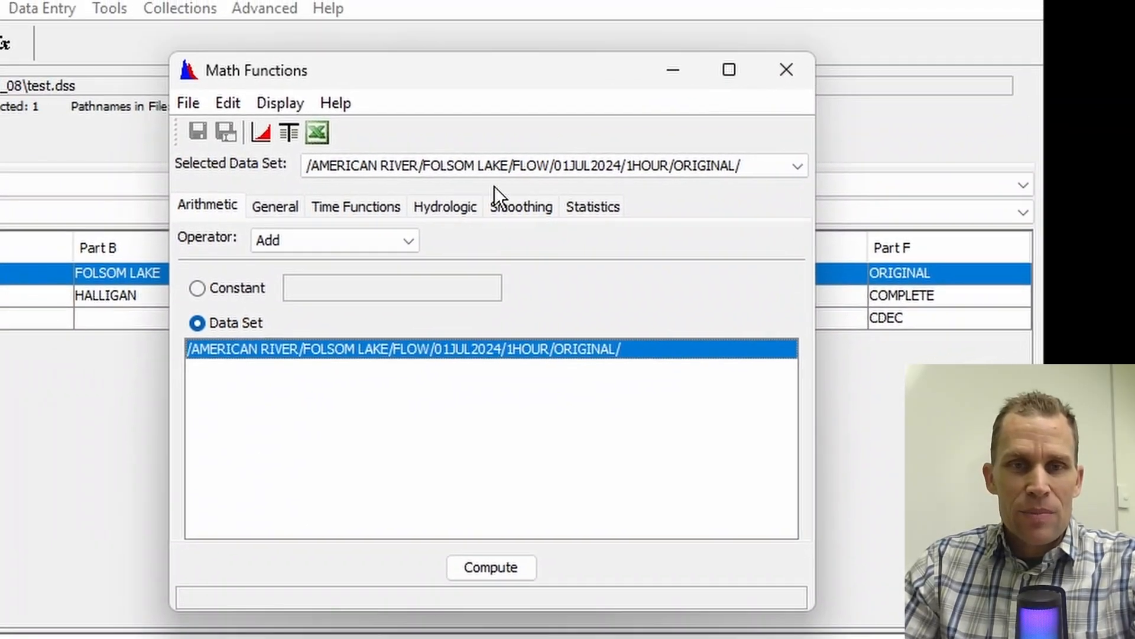
# Step: Add a constant of 1000 to the American River flow record, compute it, and plot the computed flow
pyautogui.click(234, 287)
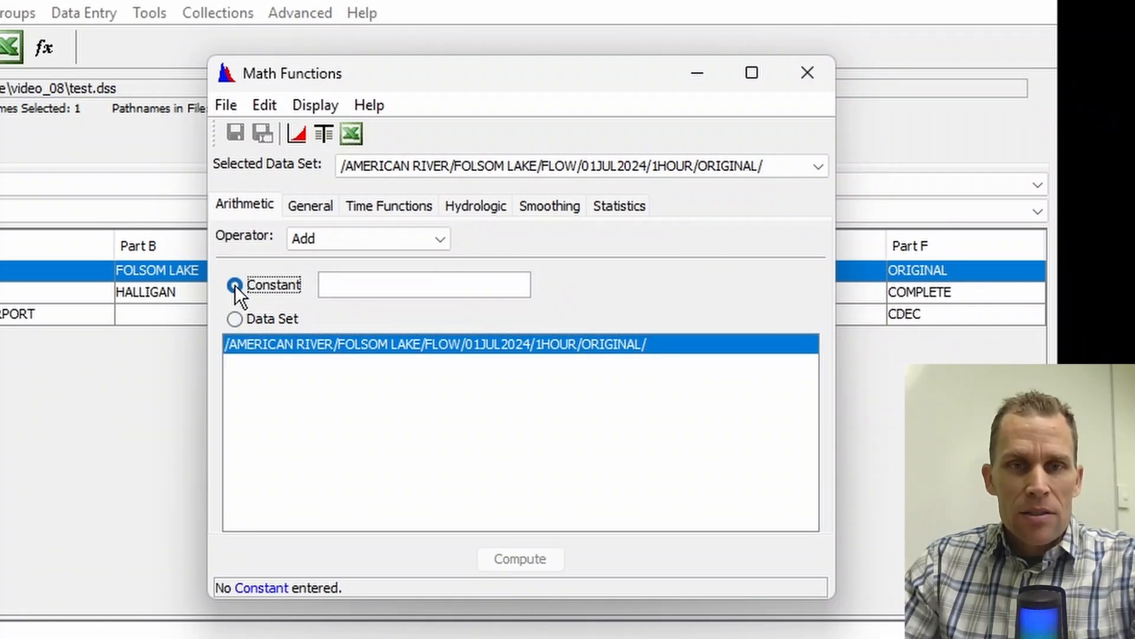
pyautogui.click(368, 278)
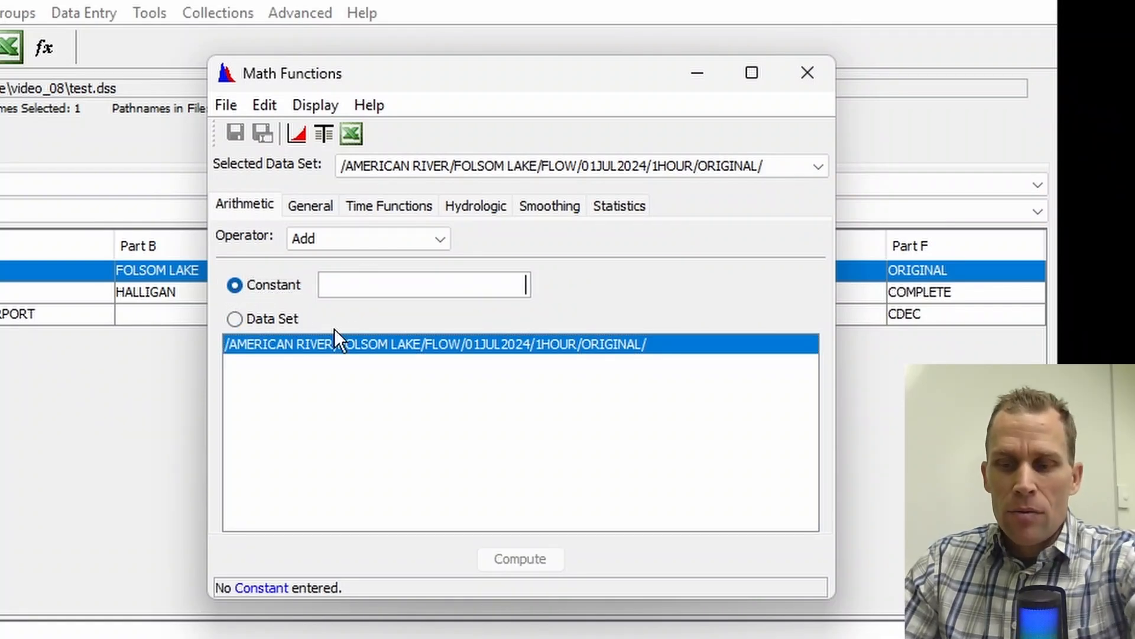
pyautogui.write('1000')
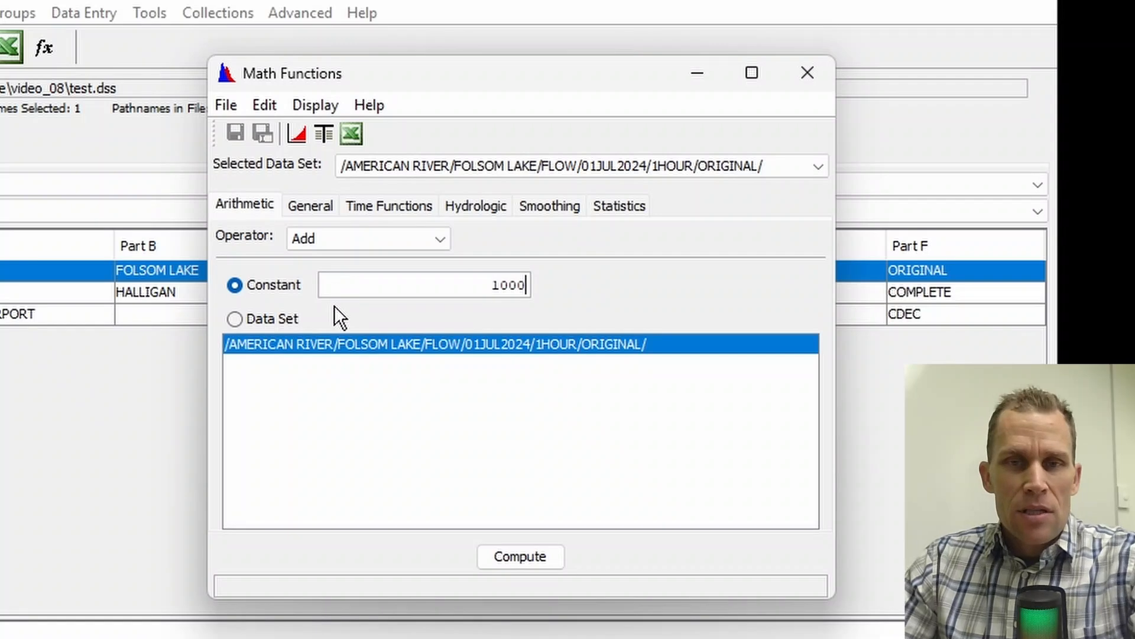
pyautogui.moveTo(437, 278); pyautogui.dragTo(566, 278)
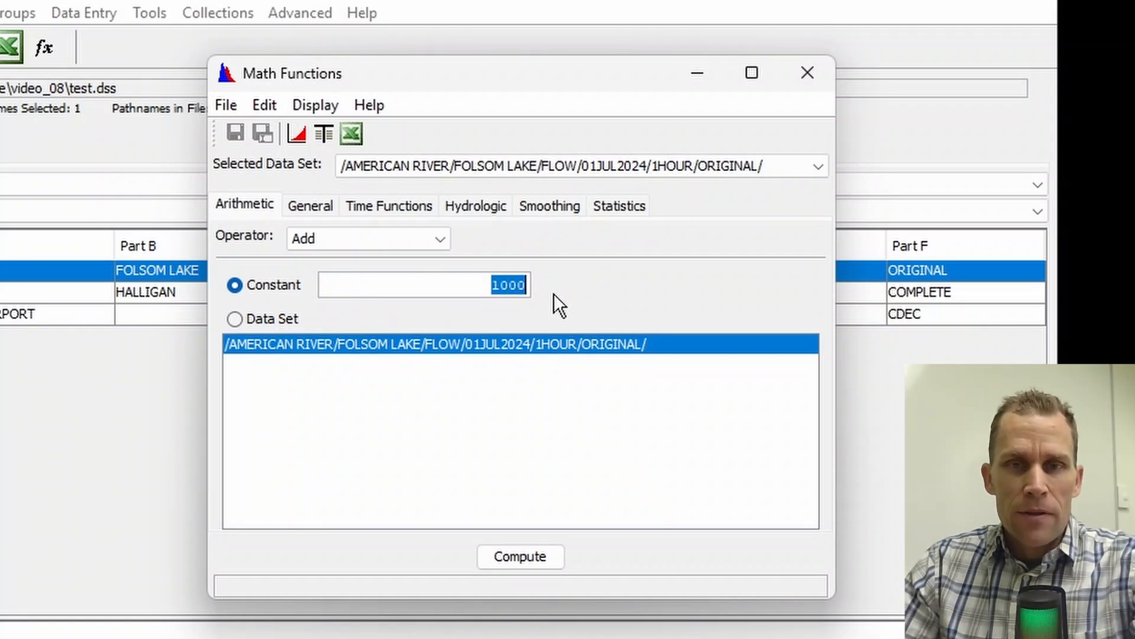
pyautogui.click(544, 559)
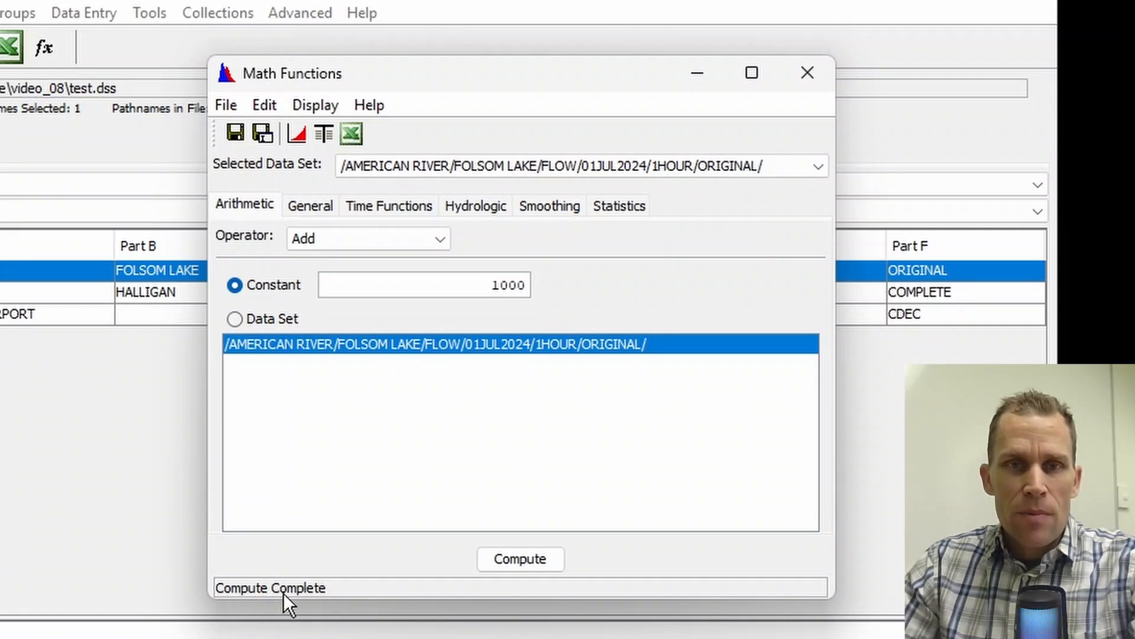
pyautogui.click(298, 134)
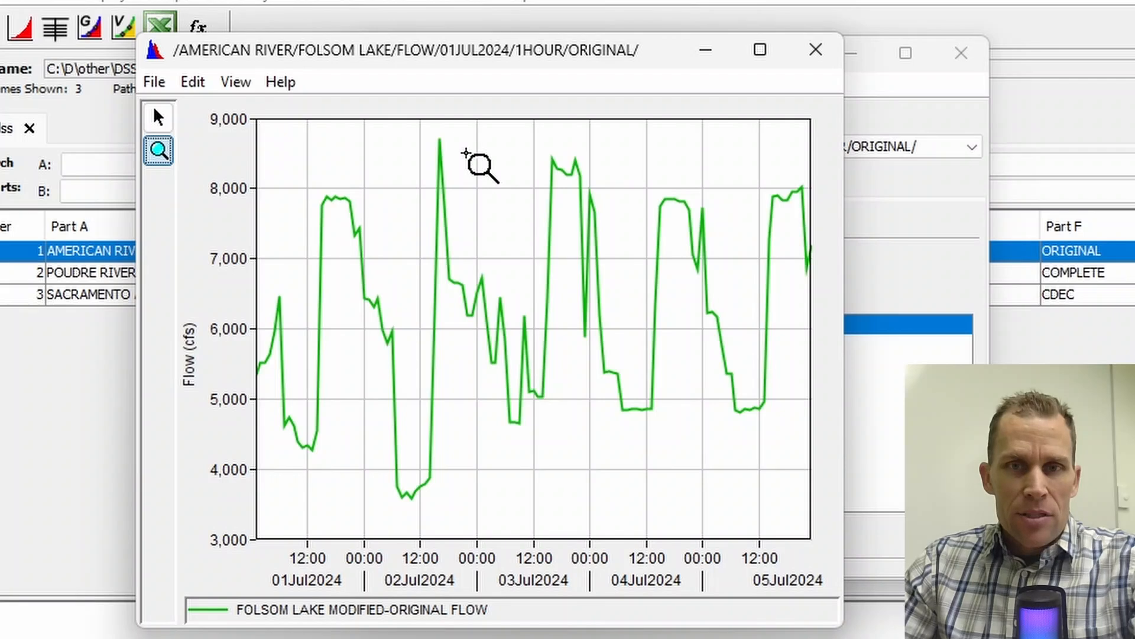
pyautogui.click(821, 48)
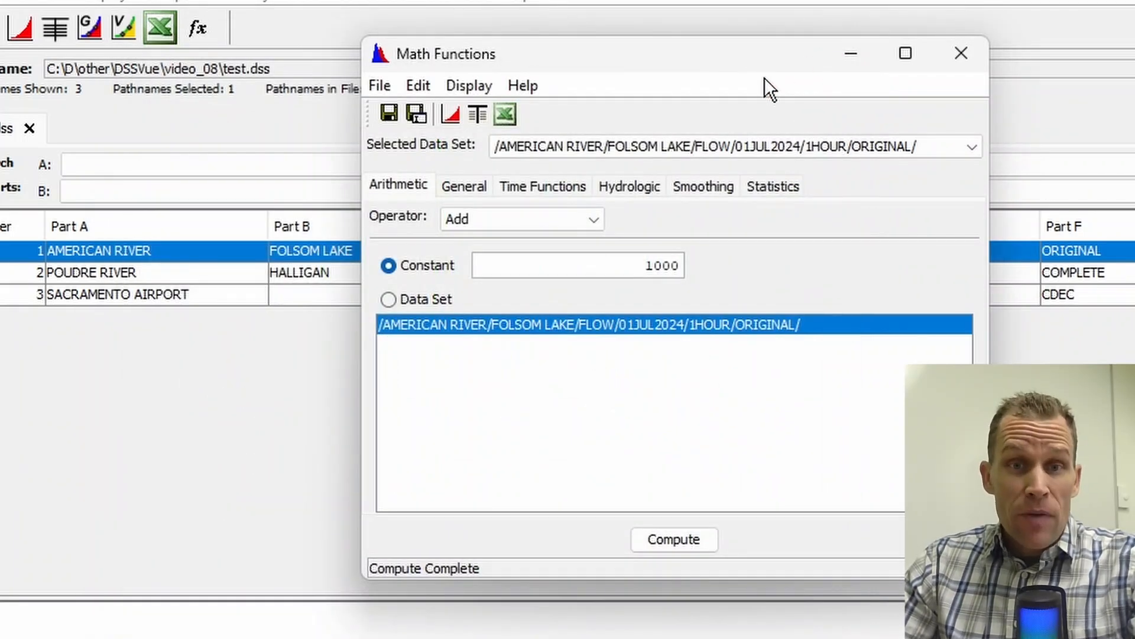
# Step: Enable the display of original data with computed and plot both flow series to compare them
pyautogui.click(478, 91)
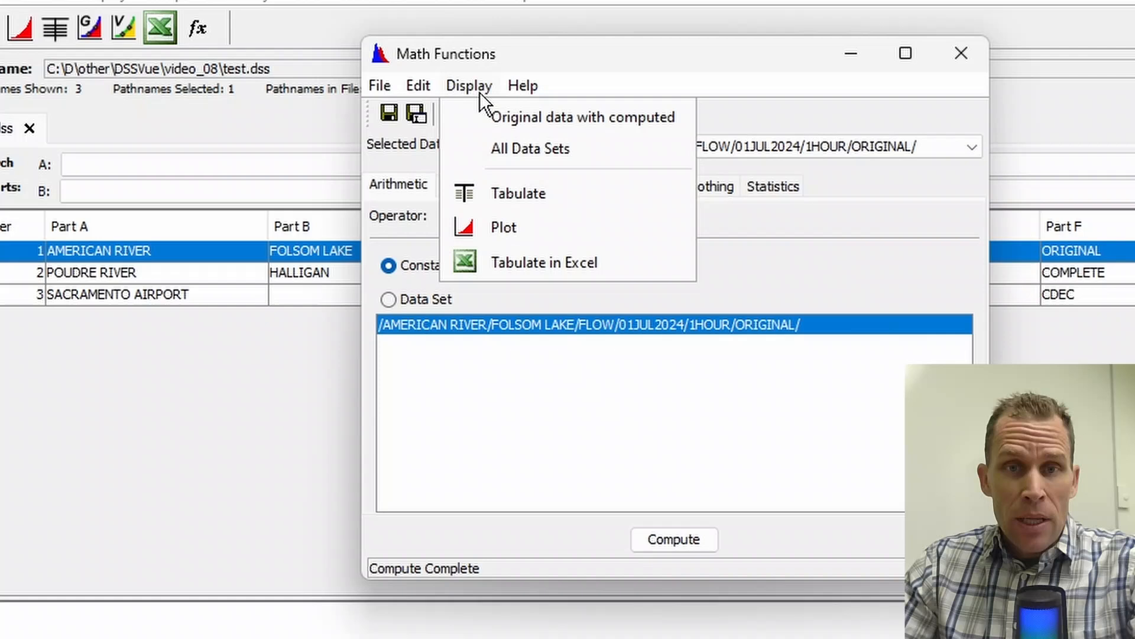
pyautogui.click(538, 125)
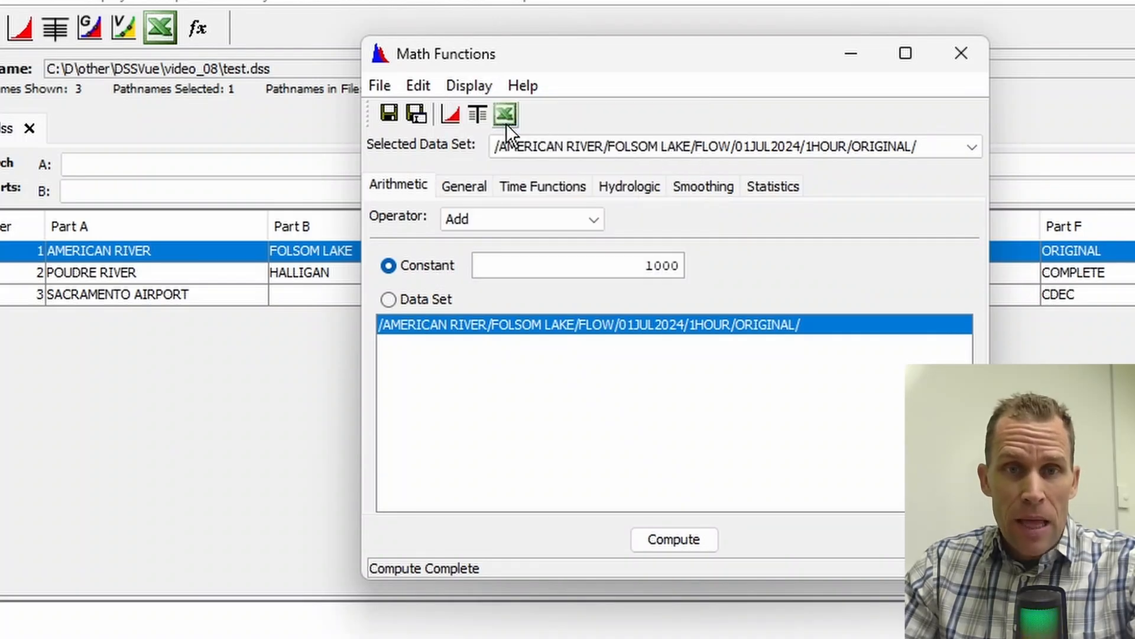
pyautogui.click(451, 112)
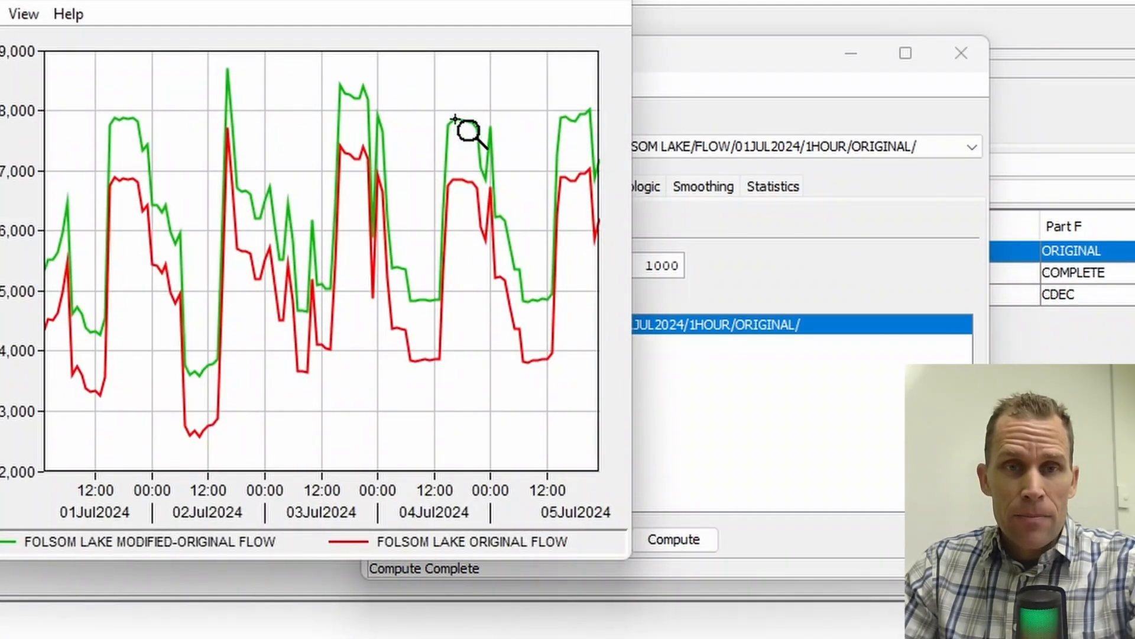
pyautogui.moveTo(440, 1); pyautogui.dragTo(622, 80)
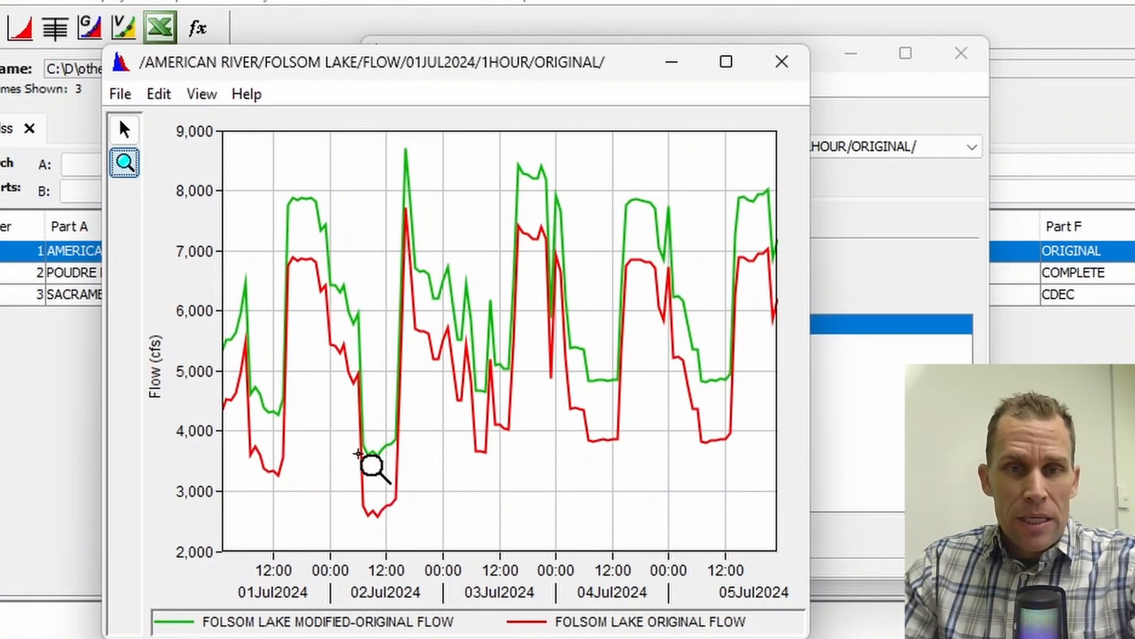
pyautogui.moveTo(401, 410)
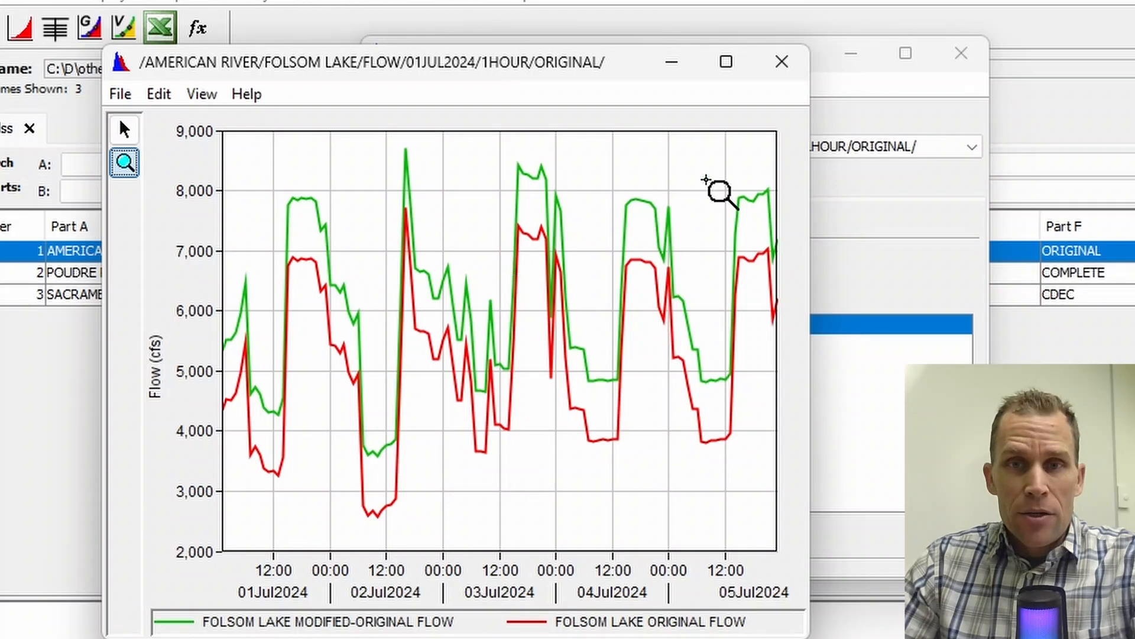
pyautogui.click(783, 74)
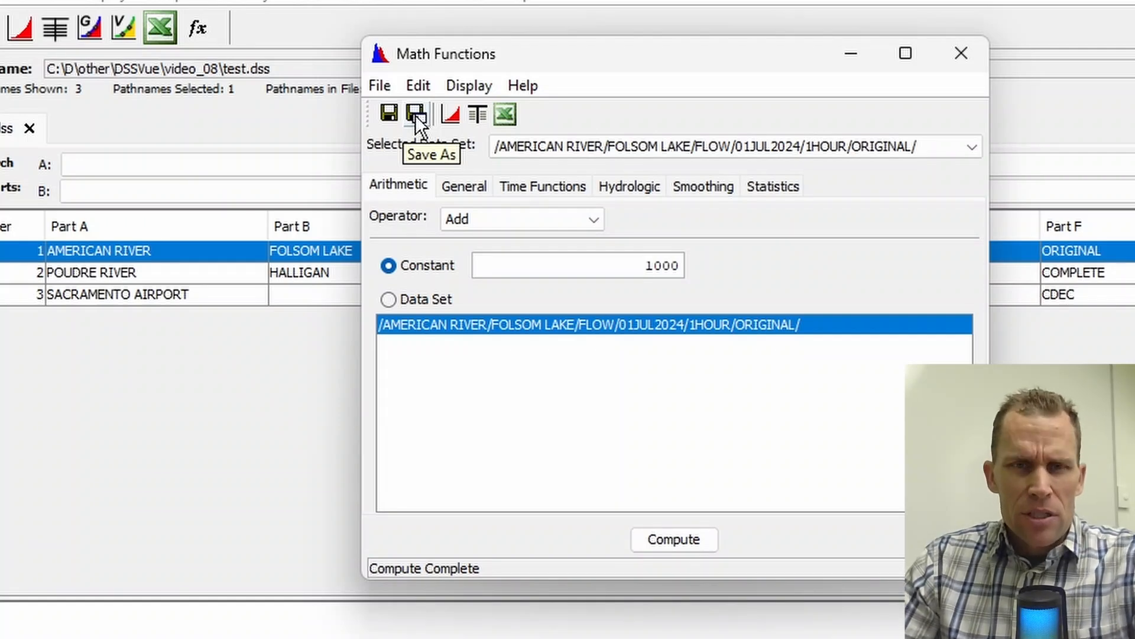
pyautogui.click(378, 84)
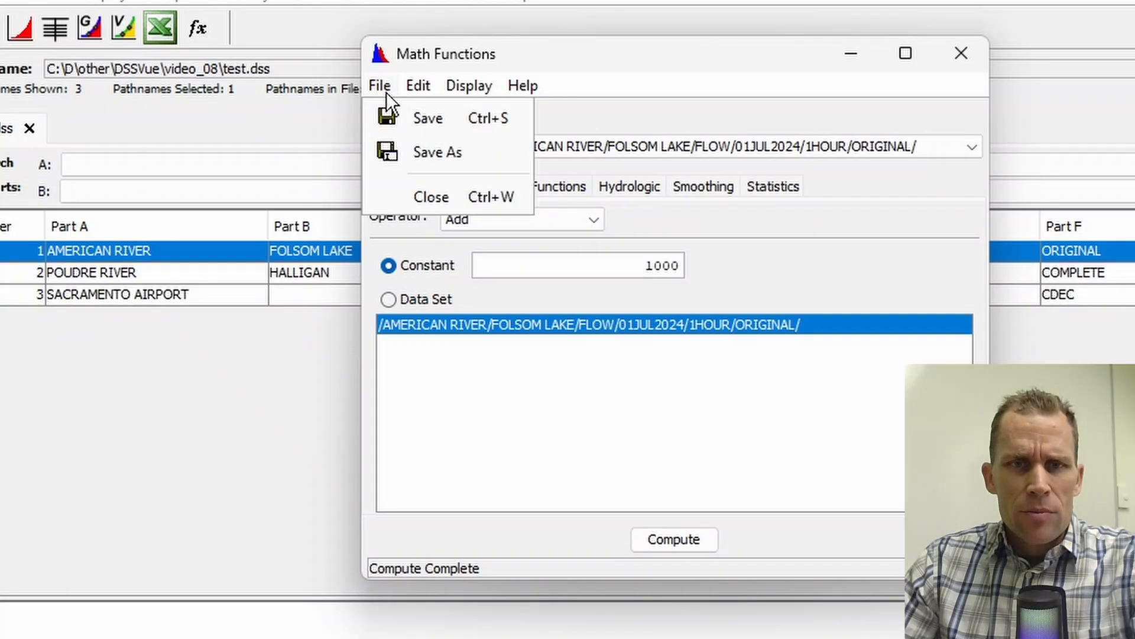
pyautogui.moveTo(494, 78)
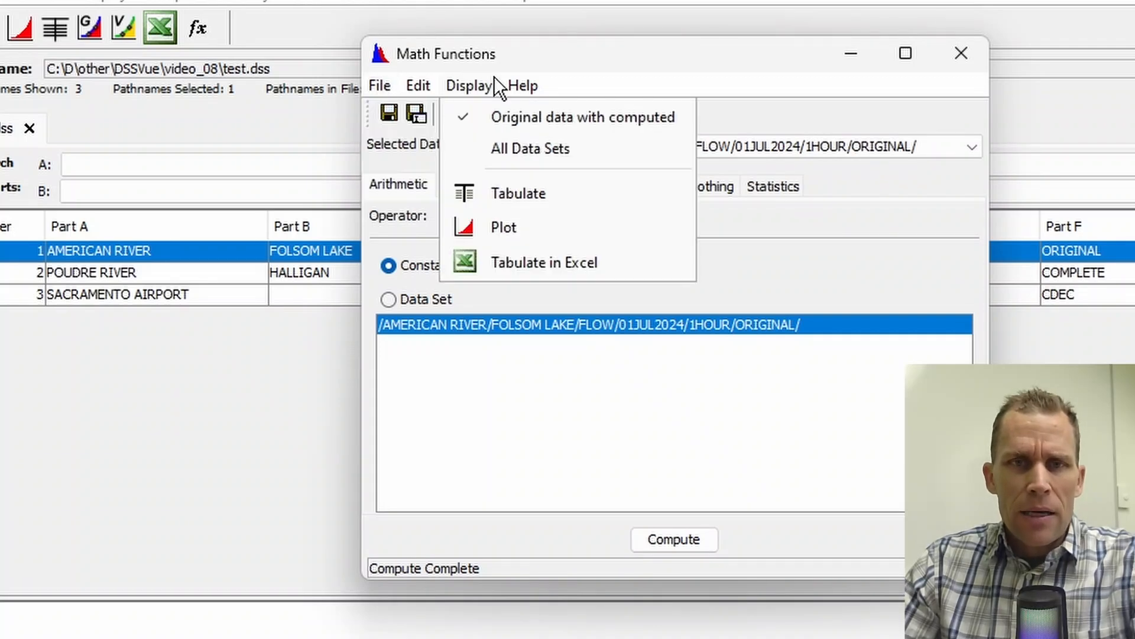
pyautogui.click(541, 57)
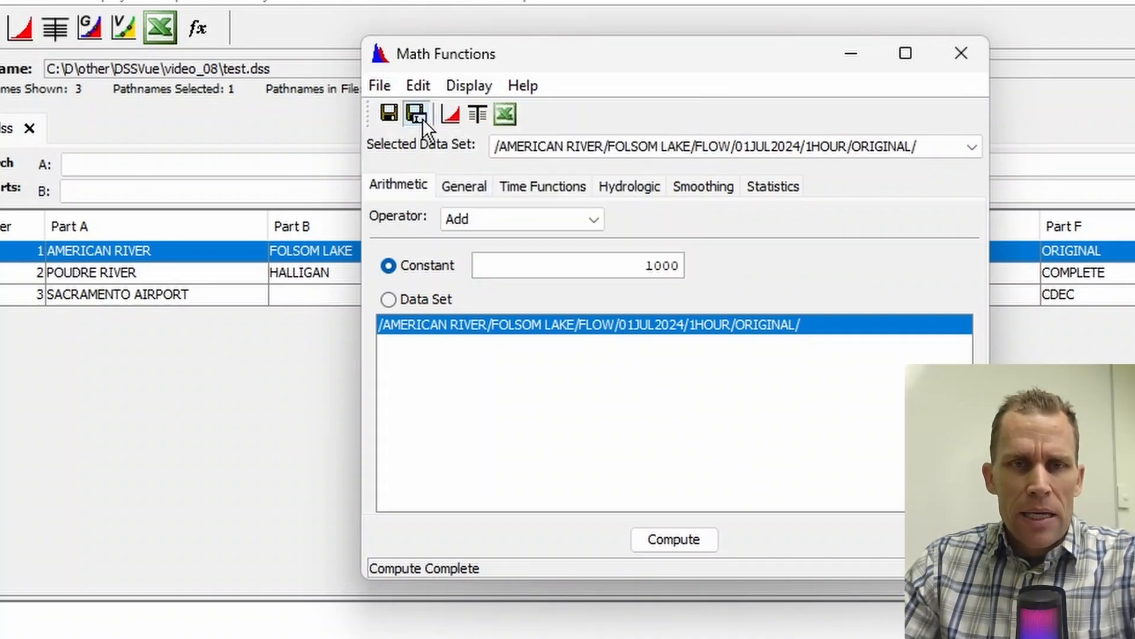
# Step: Save the computed flow as a new record in test.dss with part F set to +1000, and close Math Functions
pyautogui.click(421, 117)
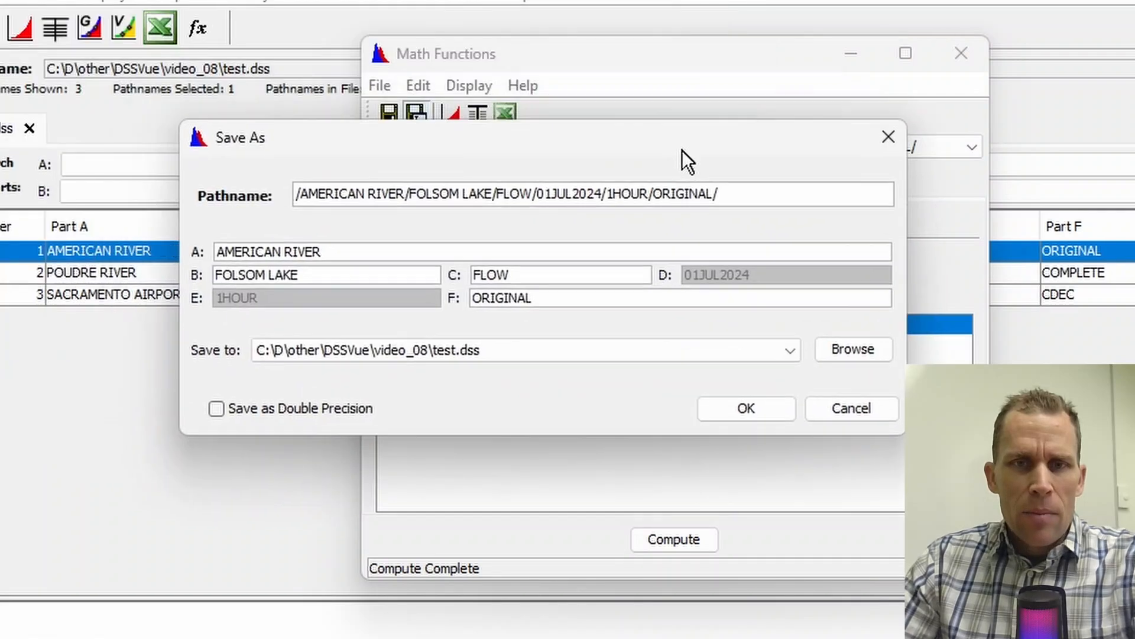
pyautogui.click(588, 299)
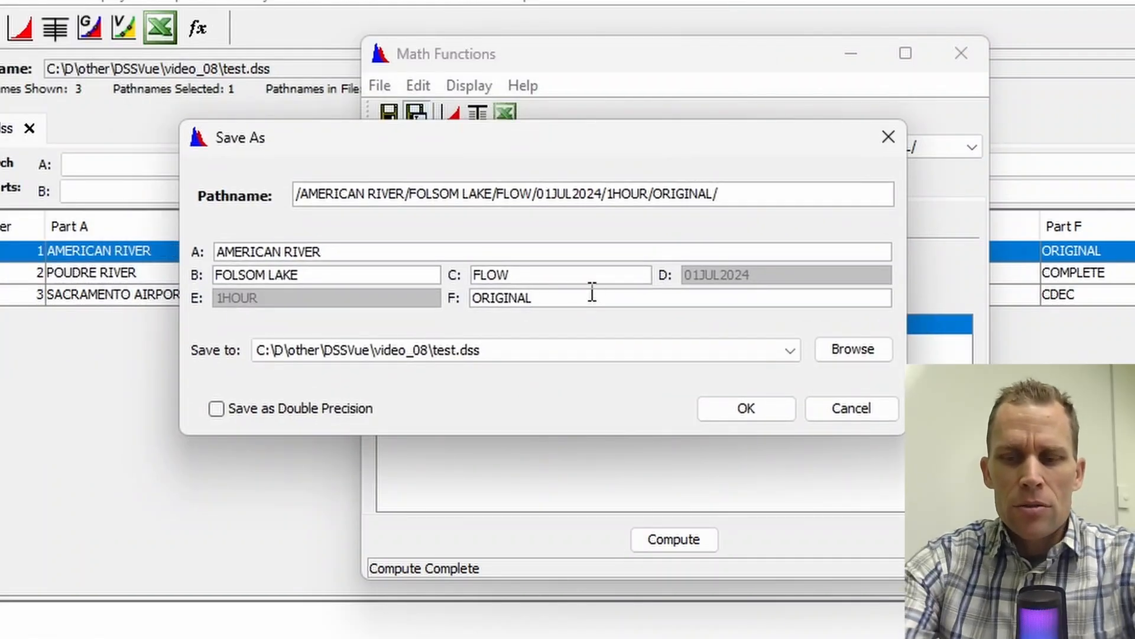
pyautogui.press('BackSpace')
pyautogui.press('BackSpace')
pyautogui.press('BackSpace')
pyautogui.press('BackSpace')
pyautogui.press('BackSpace')
pyautogui.press('BackSpace')
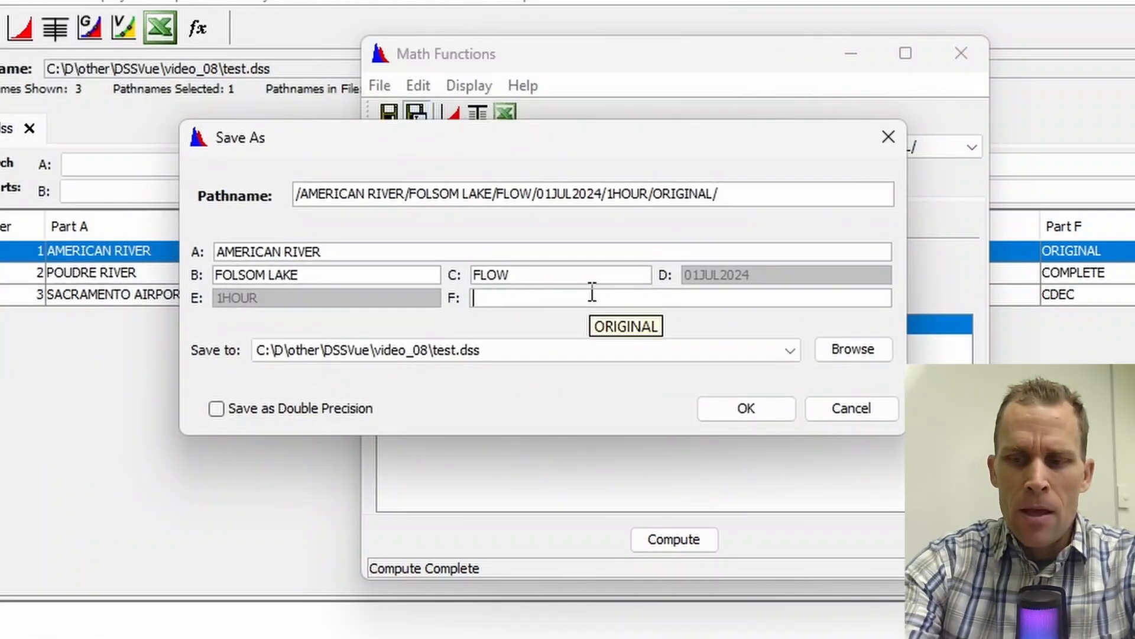
pyautogui.write('+1000')
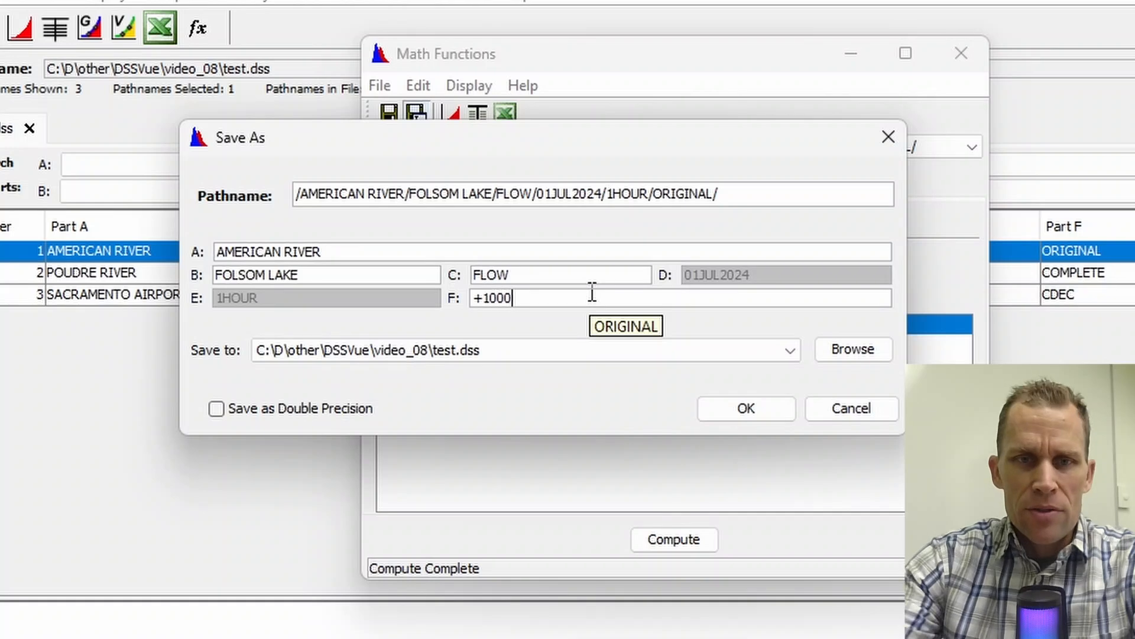
pyautogui.click(760, 409)
pyautogui.click(586, 414)
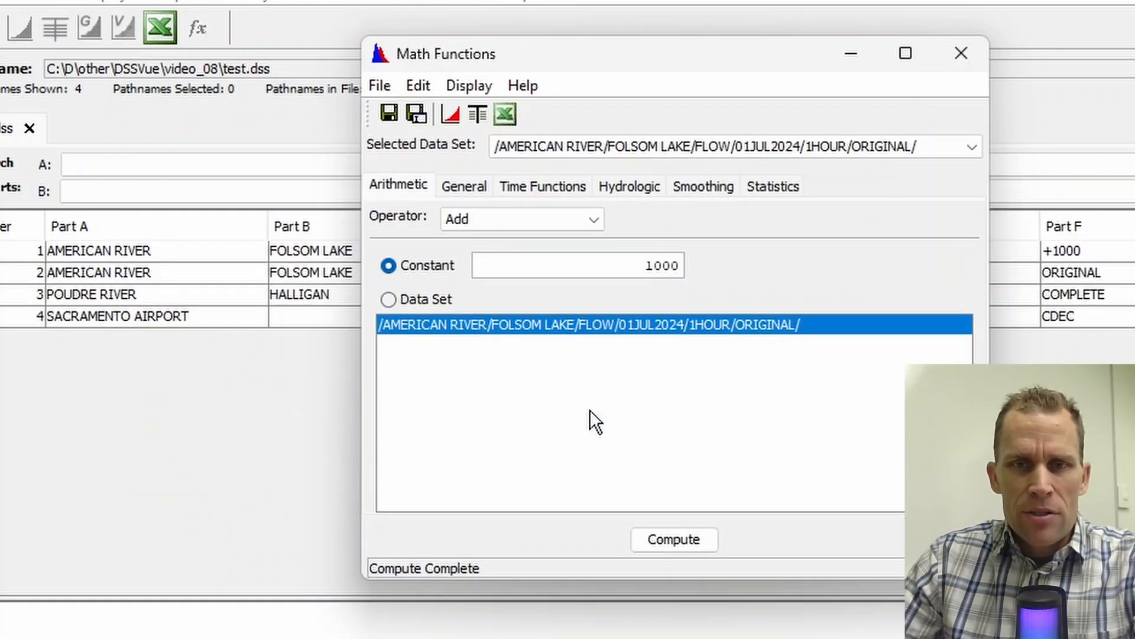
pyautogui.click(961, 56)
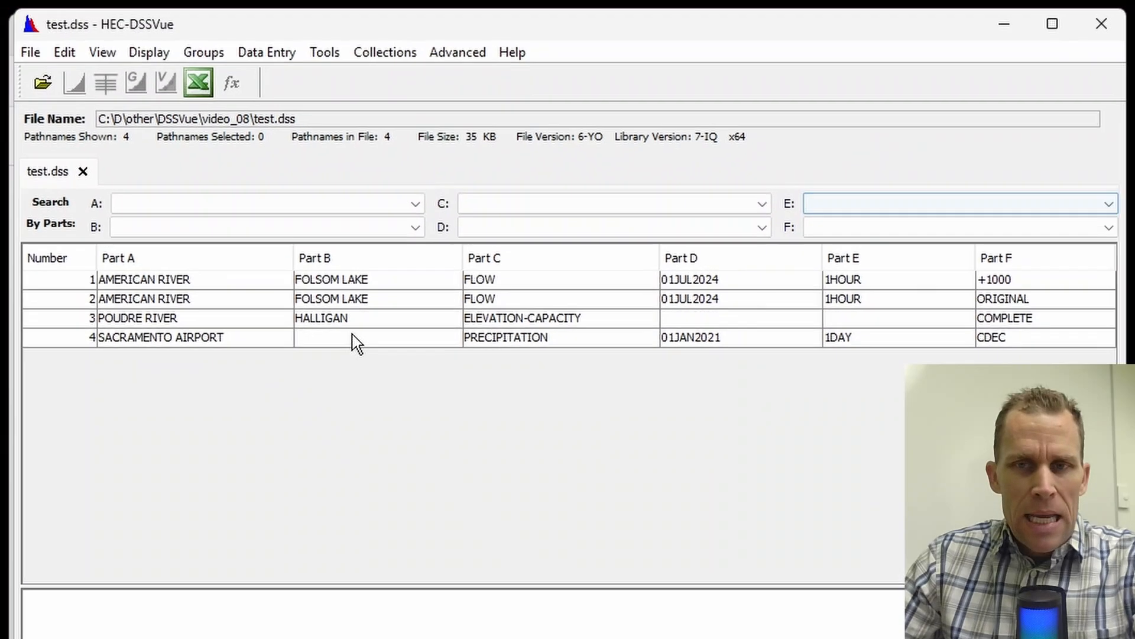
# Step: Plot the +1000 and ORIGINAL American River flow records together, then close the plot
pyautogui.click(528, 284)
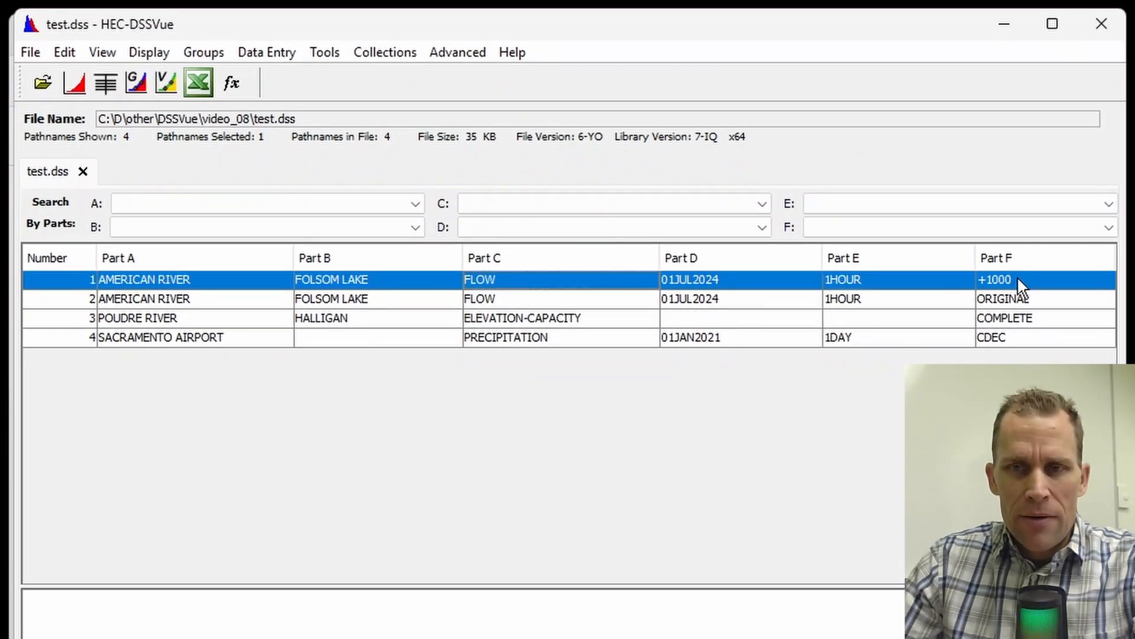
pyautogui.click(550, 305)
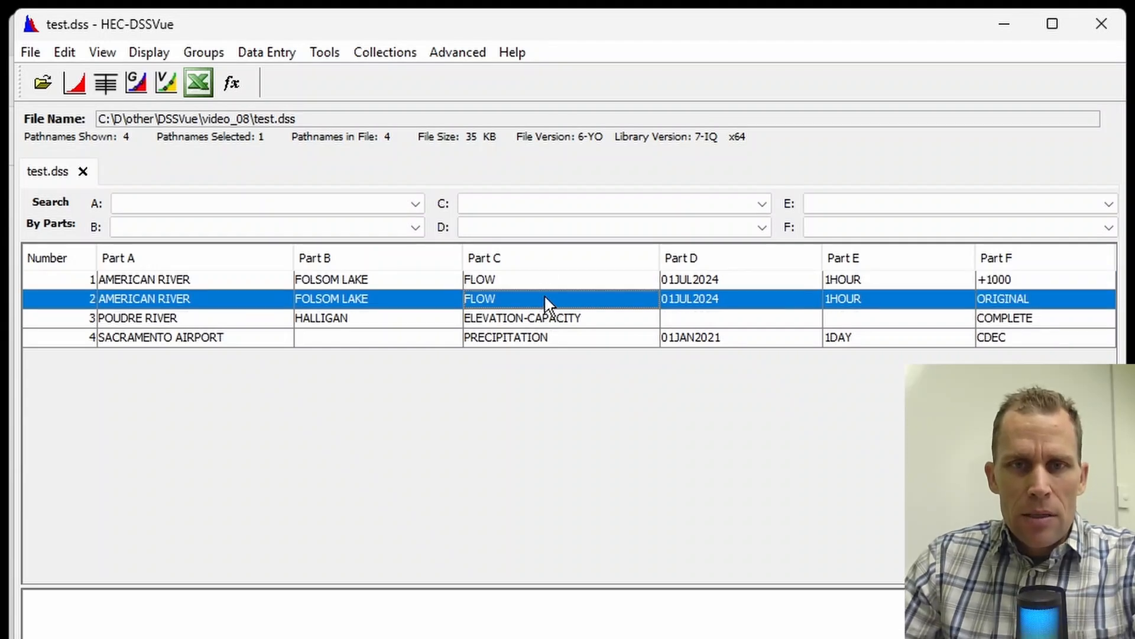
pyautogui.keyDown('ctrl'); pyautogui.click(527, 282); pyautogui.keyUp('ctrl')
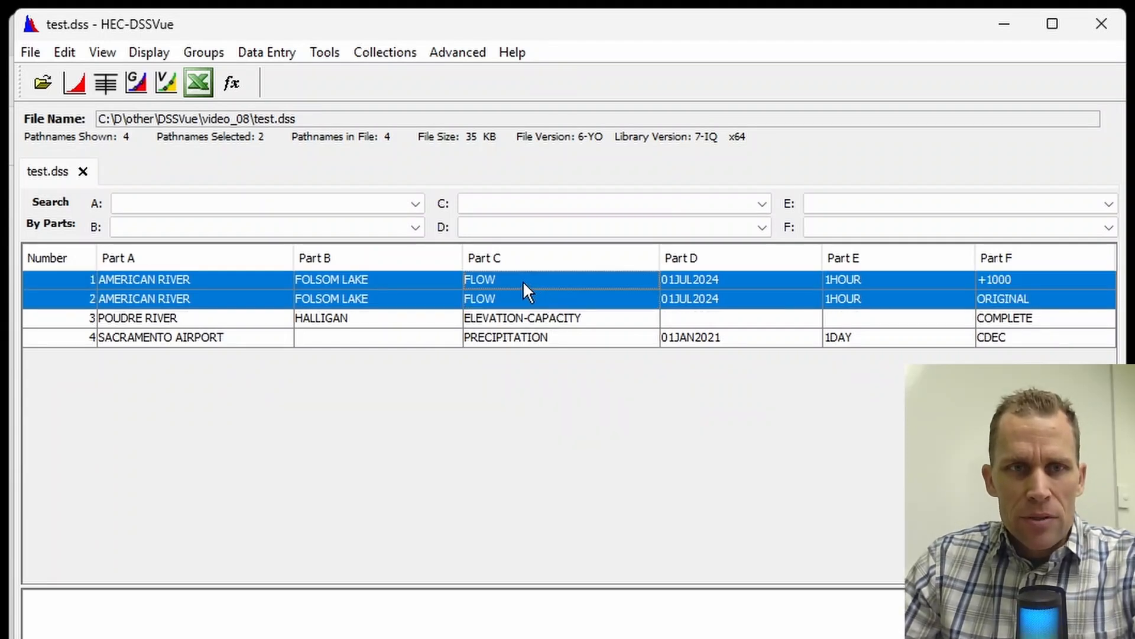
pyautogui.click(83, 92)
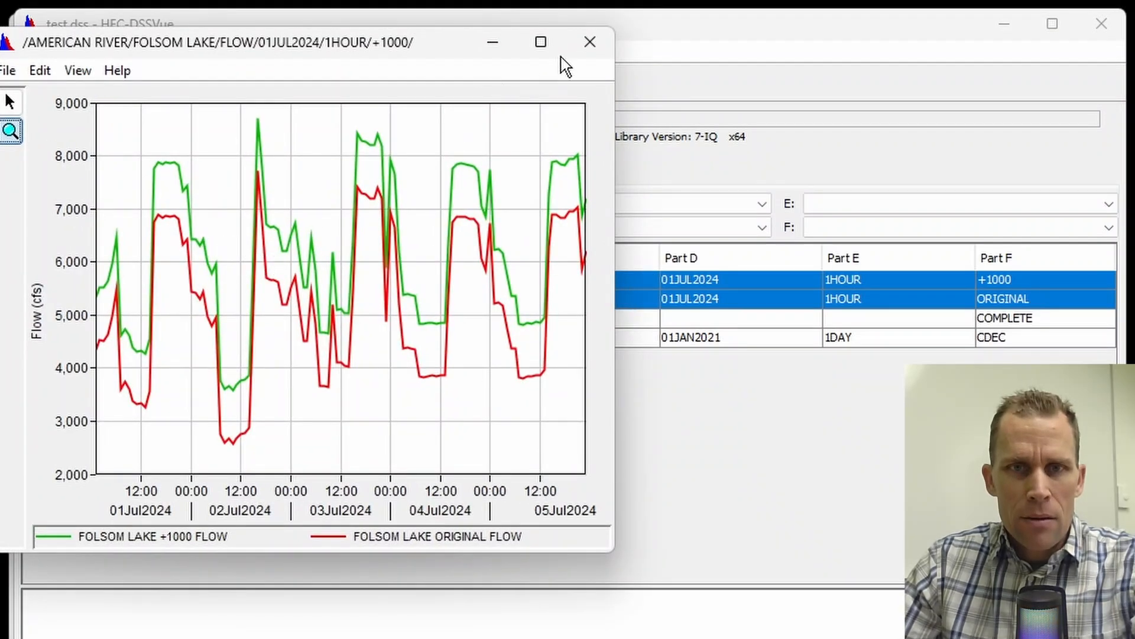
pyautogui.click(589, 45)
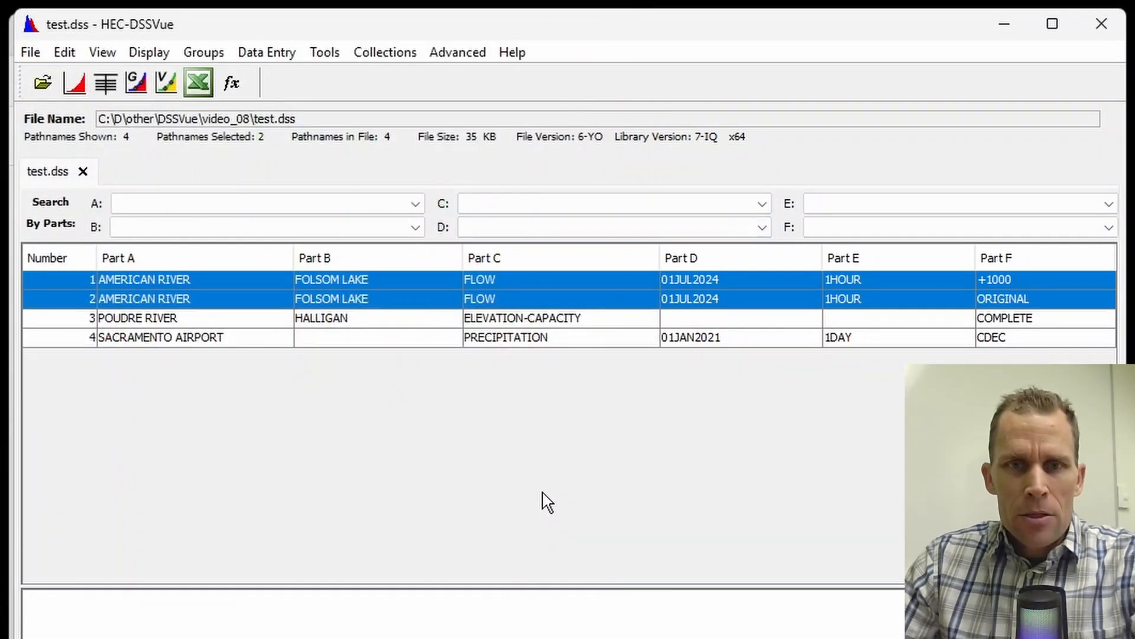
# Step: Delete the American River flow record with part F +1000 from test.dss
pyautogui.click(499, 283)
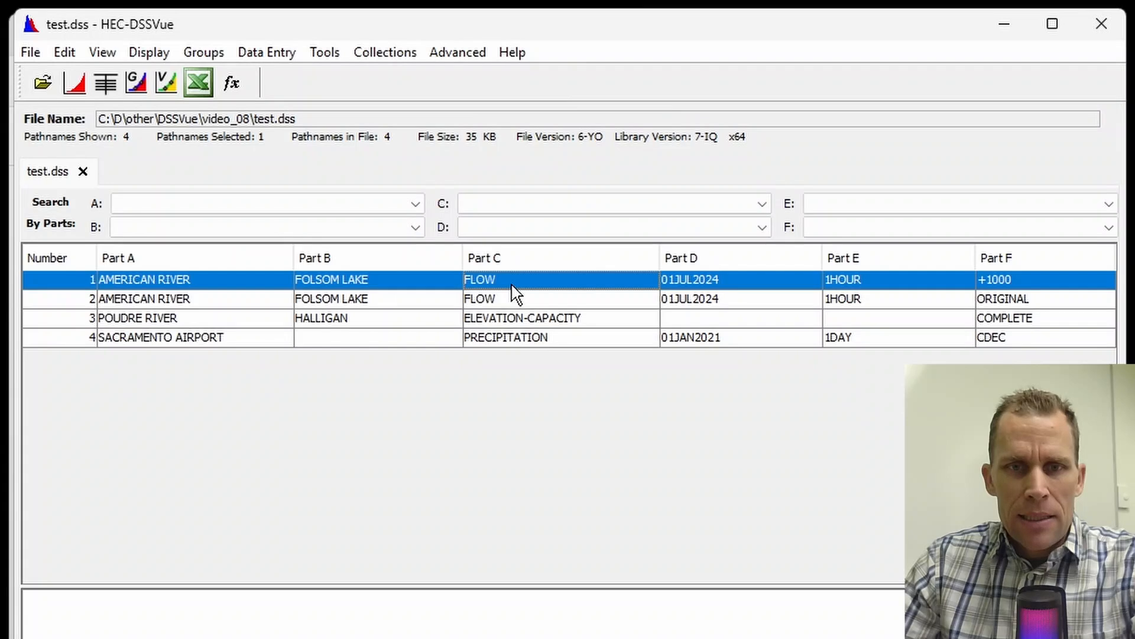
pyautogui.rightClick(516, 294)
pyautogui.click(585, 517)
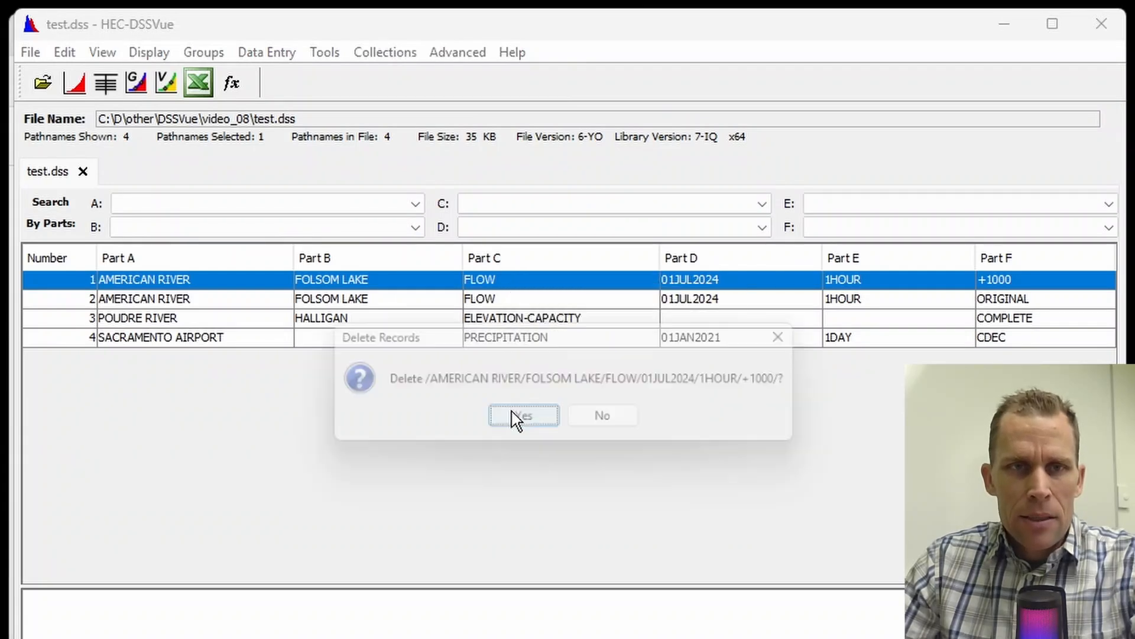
pyautogui.click(527, 421)
# Step: Squeeze the test.dss file to reclaim the space of the deleted record
pyautogui.click(324, 54)
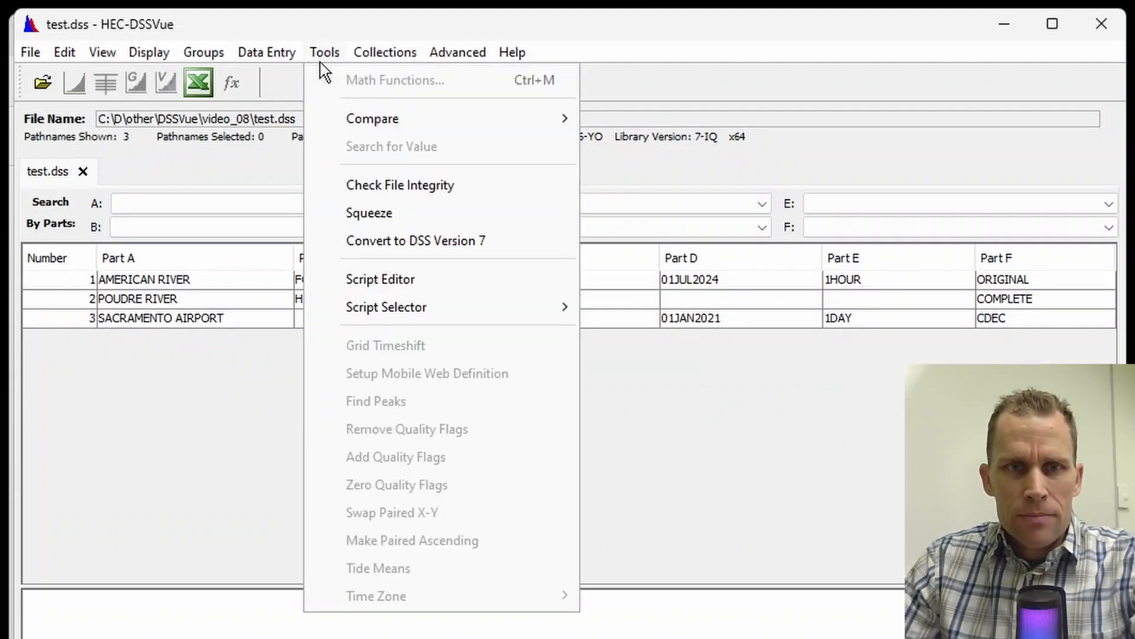
pyautogui.click(371, 216)
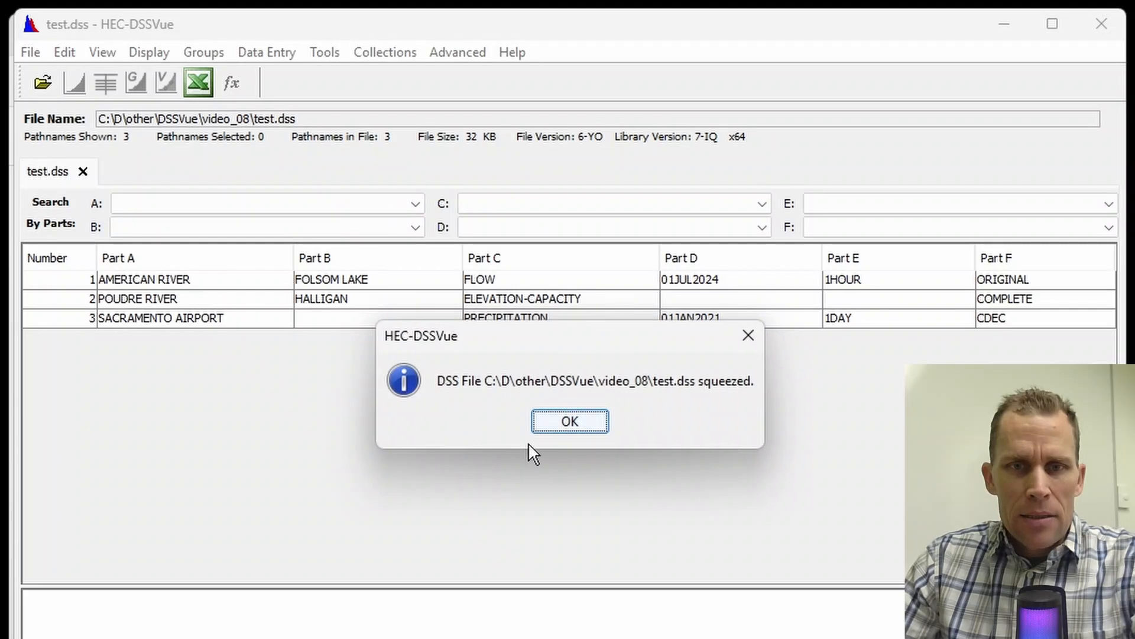
pyautogui.click(551, 424)
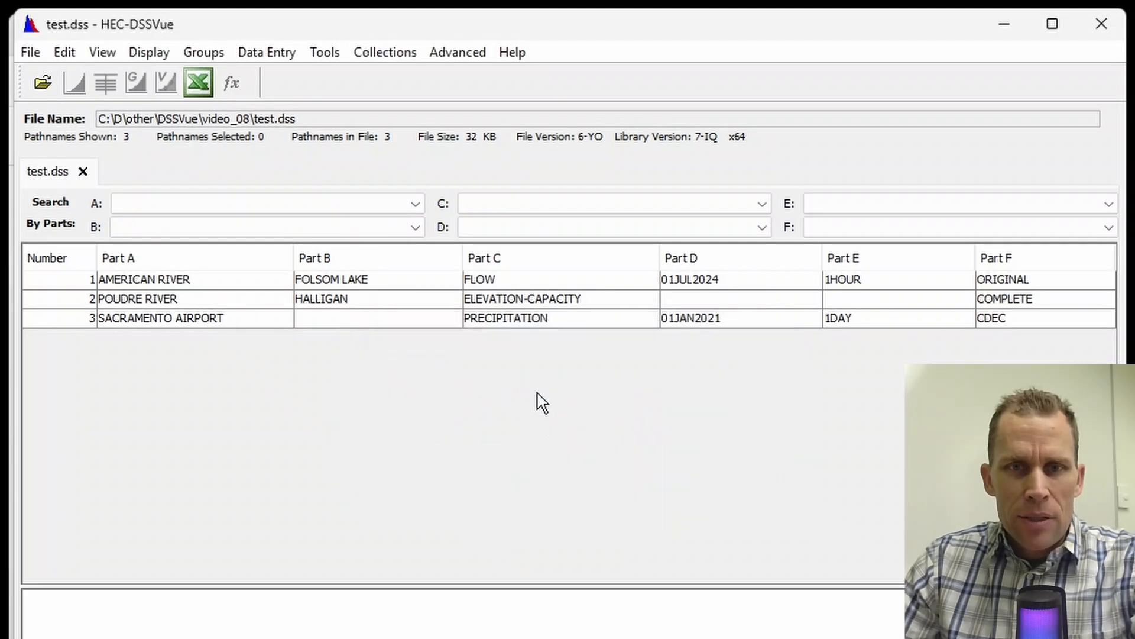
# Step: Use Math Functions to multiply the ORIGINAL American River flow record by a constant of 1.5 and compute it
pyautogui.click(496, 284)
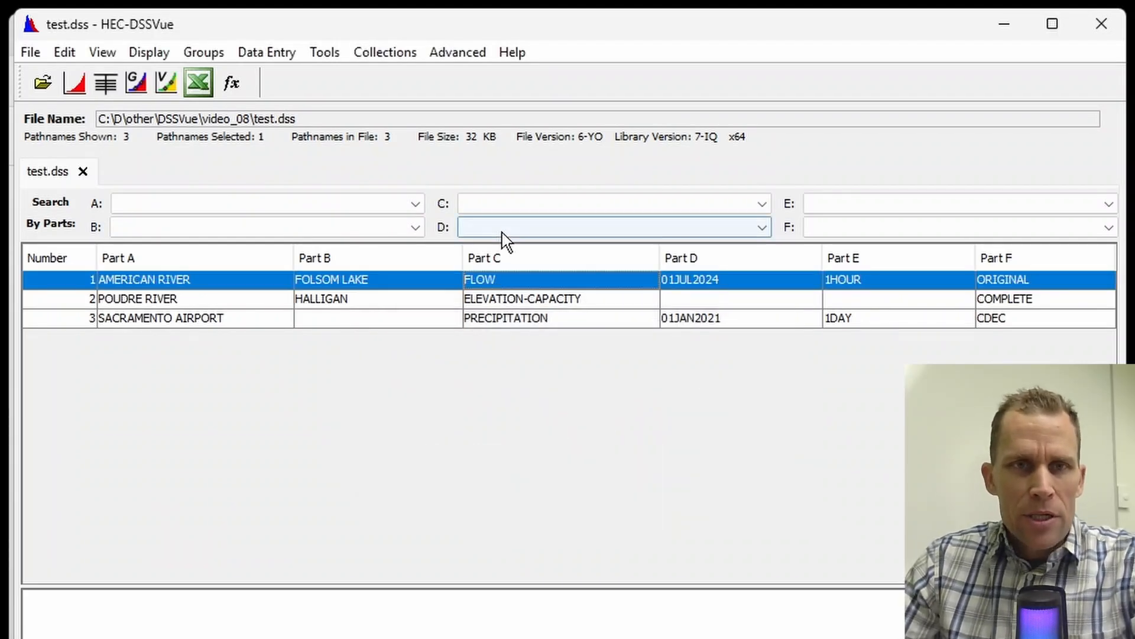
pyautogui.click(324, 53)
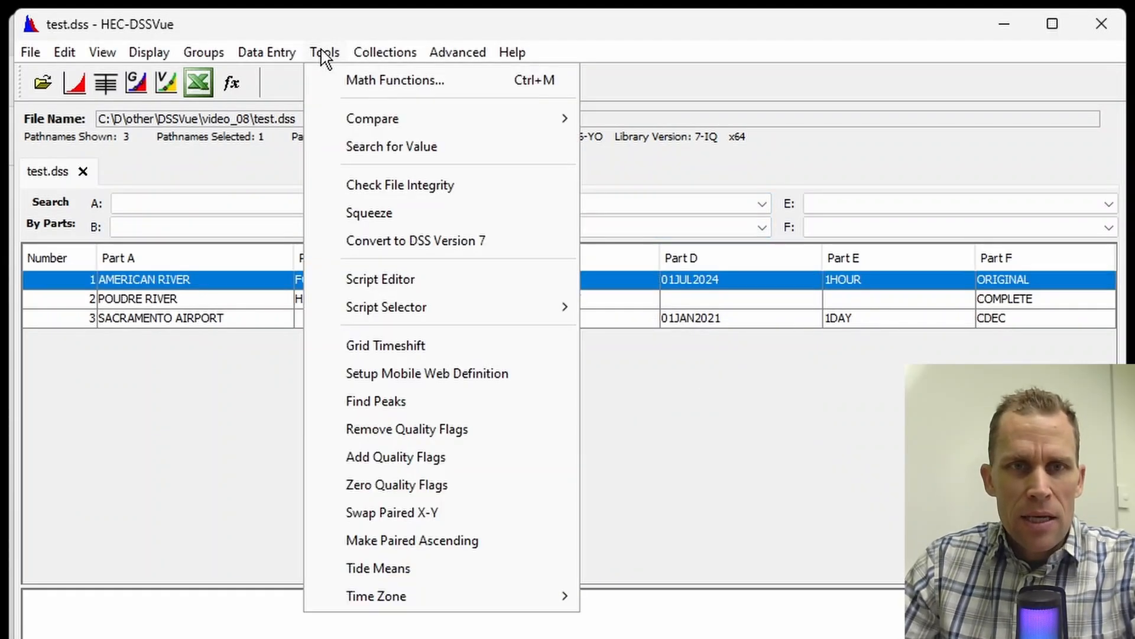
pyautogui.click(388, 81)
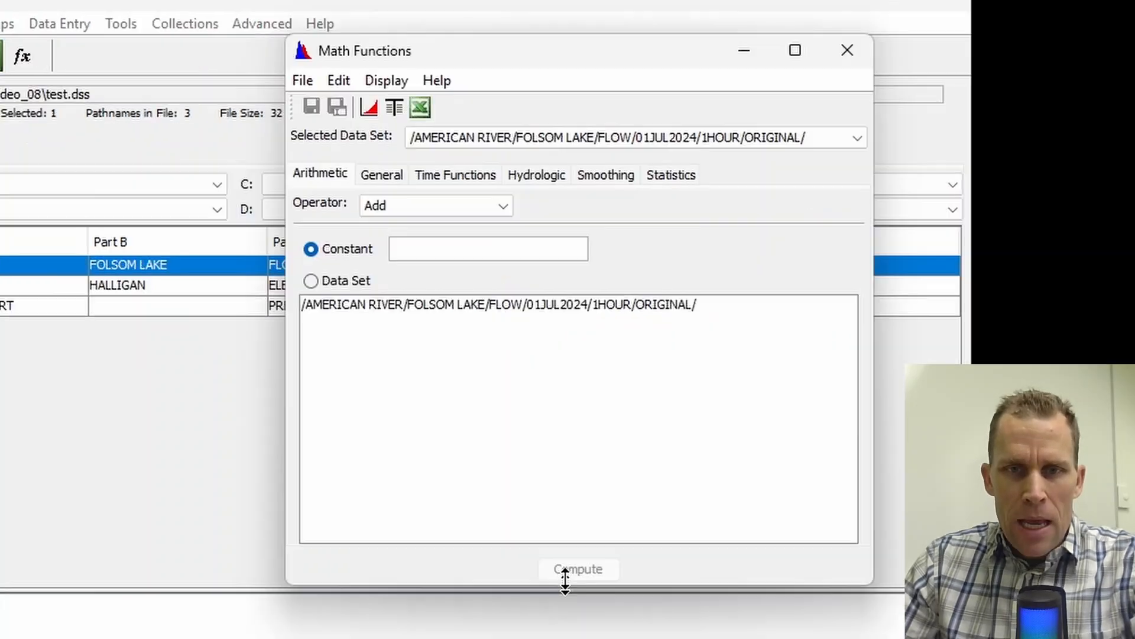
pyautogui.moveTo(553, 66); pyautogui.dragTo(465, 95)
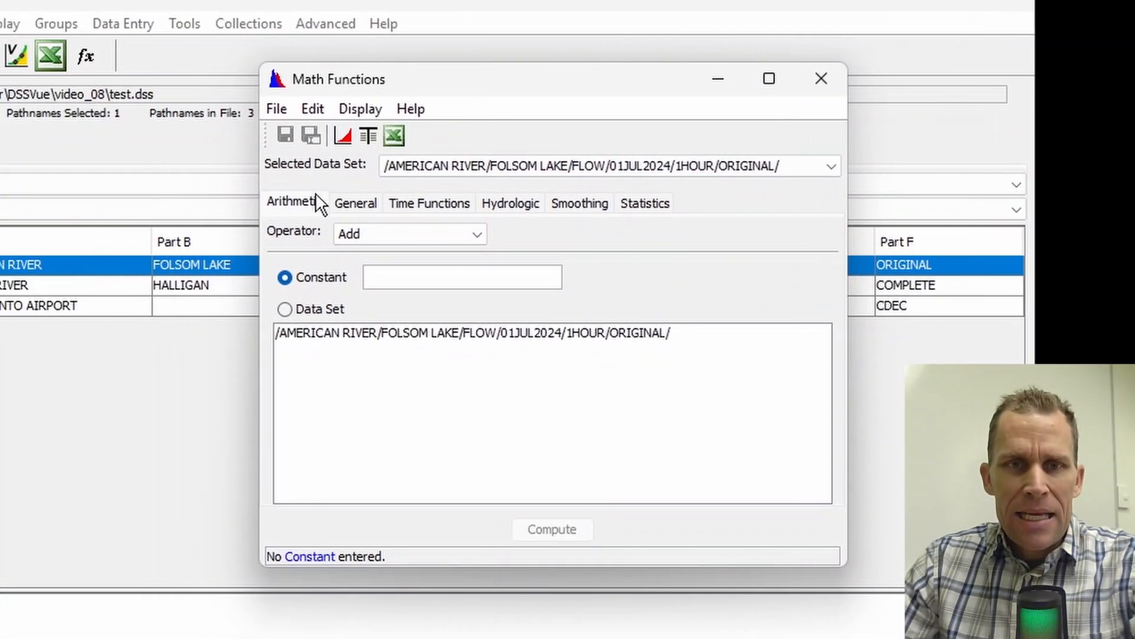
pyautogui.click(304, 237)
pyautogui.click(430, 285)
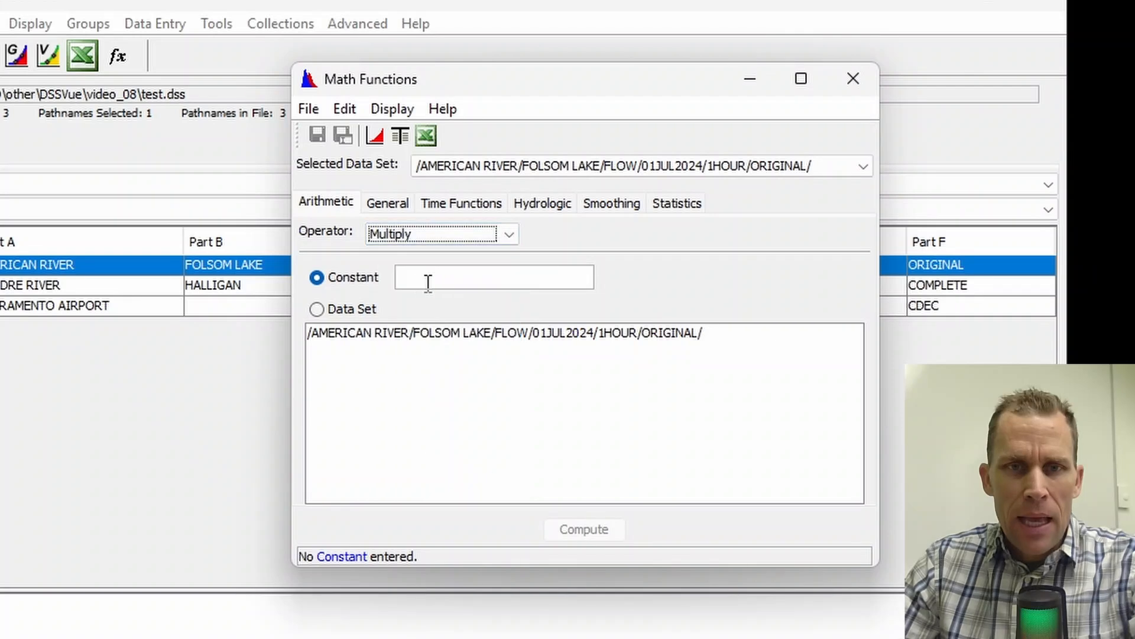
pyautogui.click(423, 273)
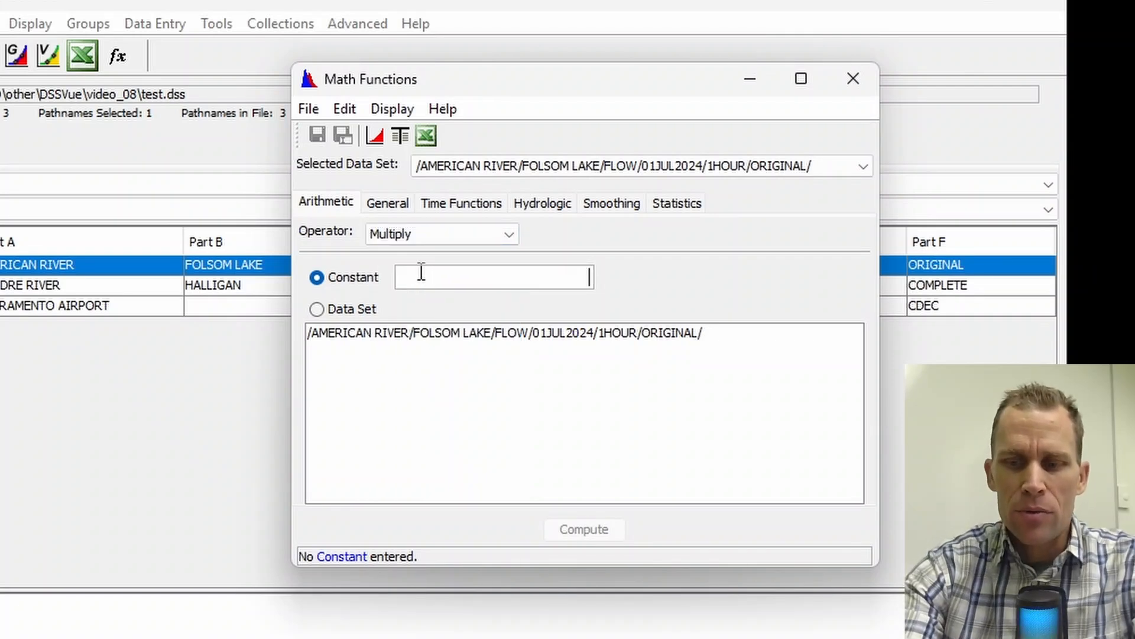
pyautogui.write('1.5')
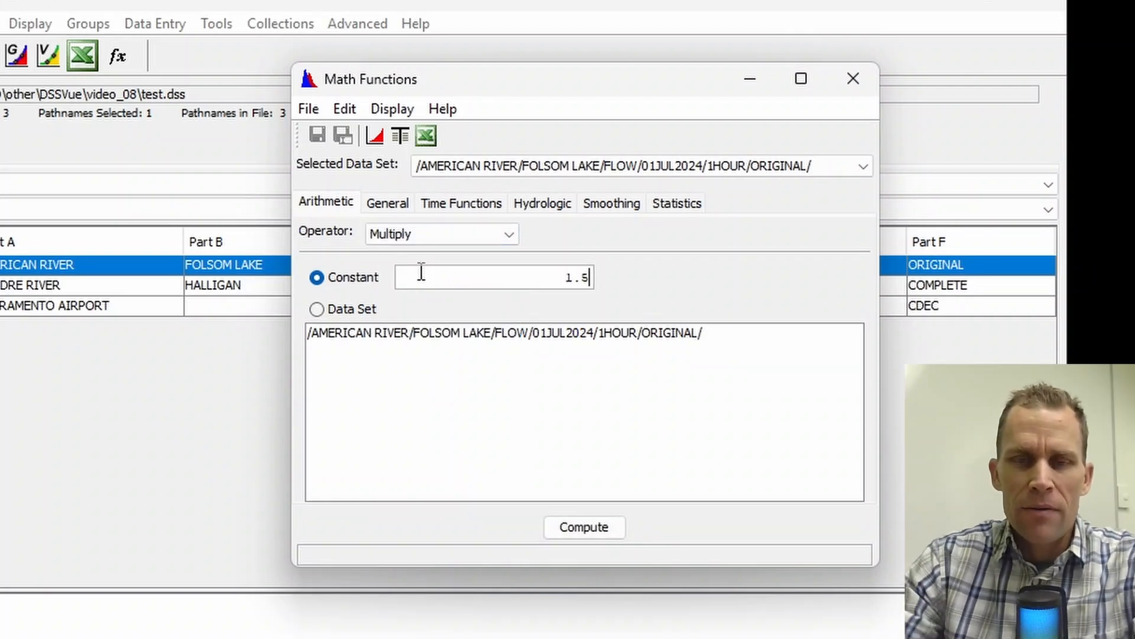
pyautogui.click(570, 528)
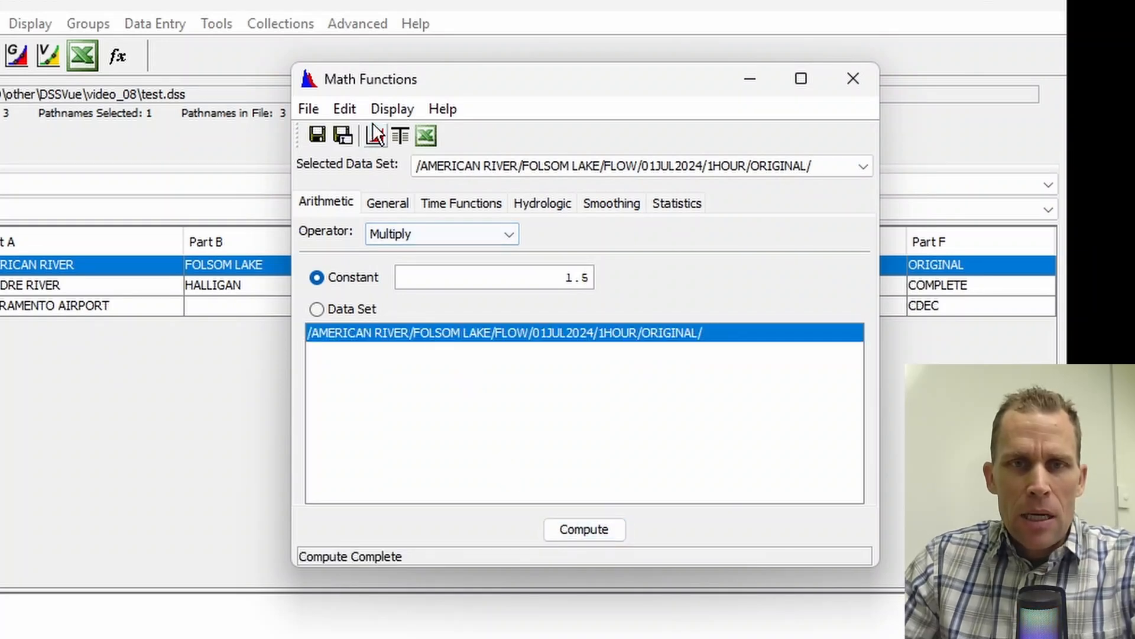
# Step: Plot the computed flow together with the original American River flow, then close the plot
pyautogui.click(386, 107)
pyautogui.click(407, 137)
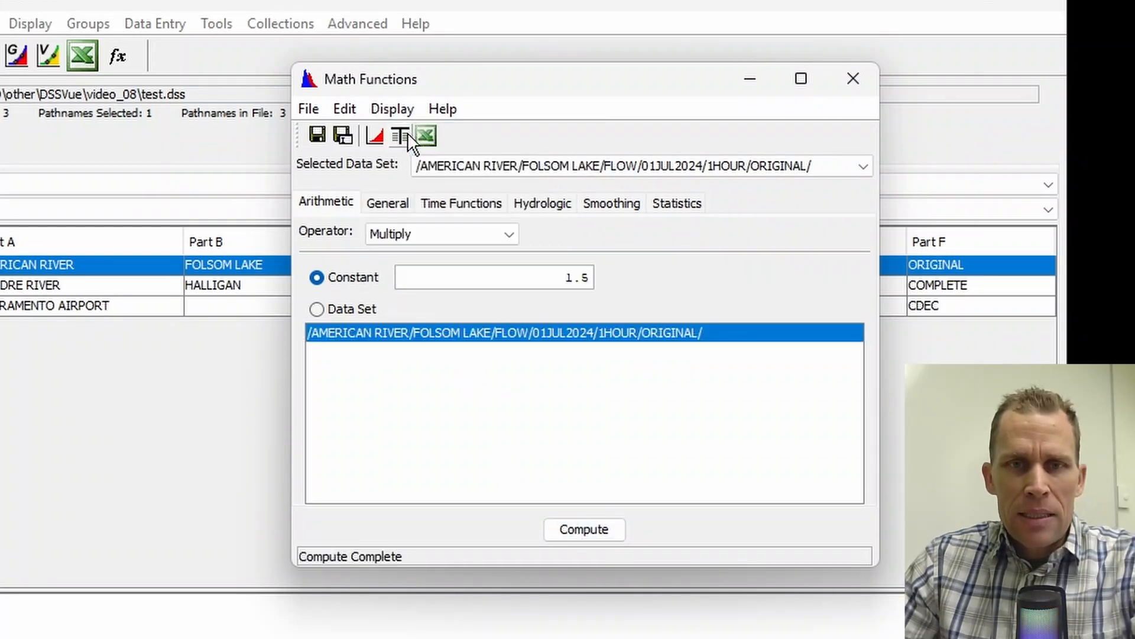
pyautogui.click(377, 141)
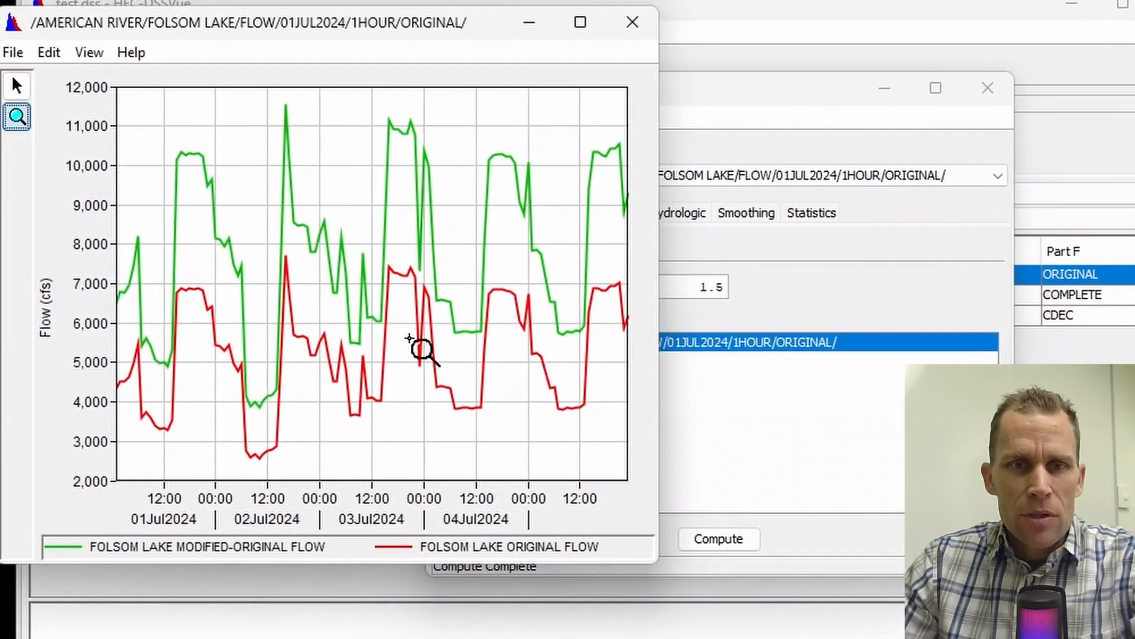
pyautogui.click(645, 34)
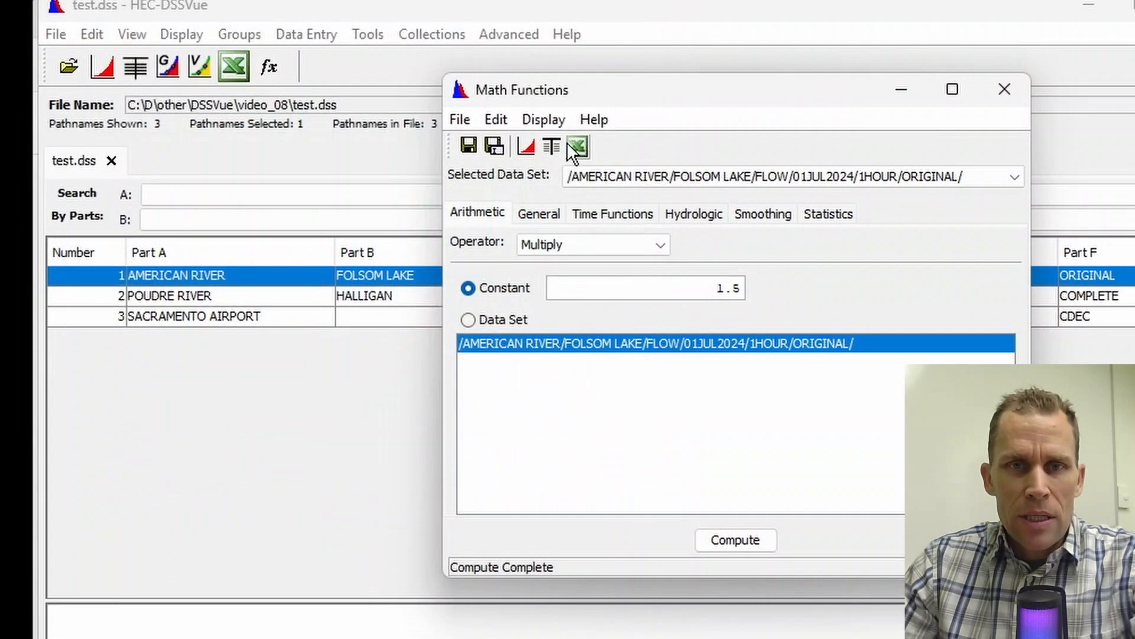
# Step: Tabulate the computed and original flows side by side, widen the table to show full headings, and close it
pyautogui.click(553, 144)
pyautogui.moveTo(224, 14); pyautogui.dragTo(668, 60)
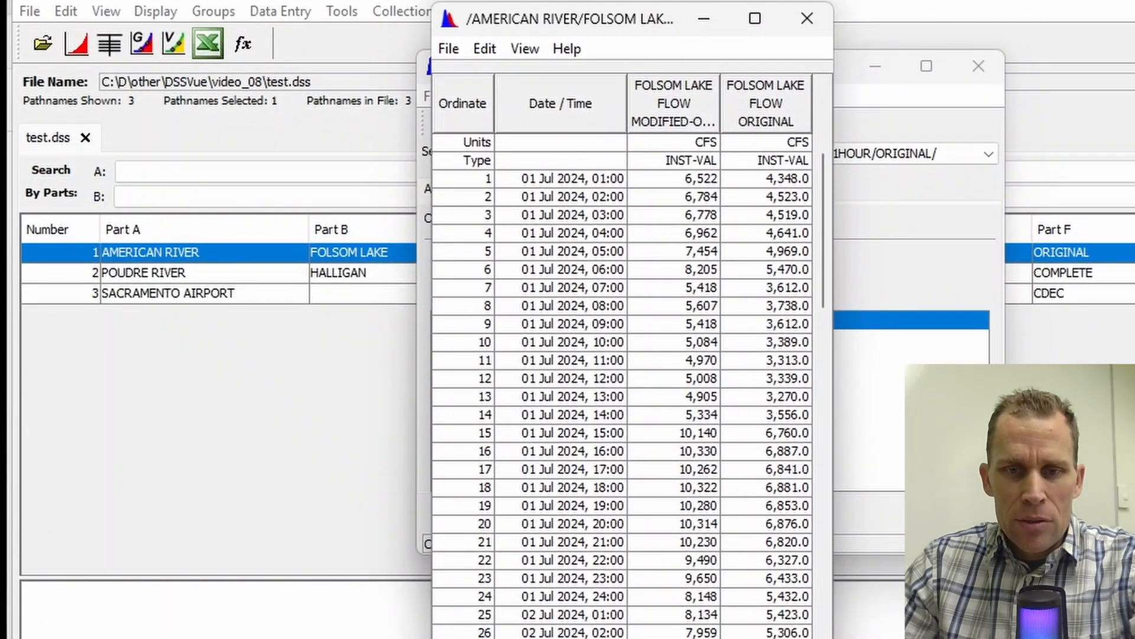
pyautogui.moveTo(751, 638); pyautogui.dragTo(751, 533)
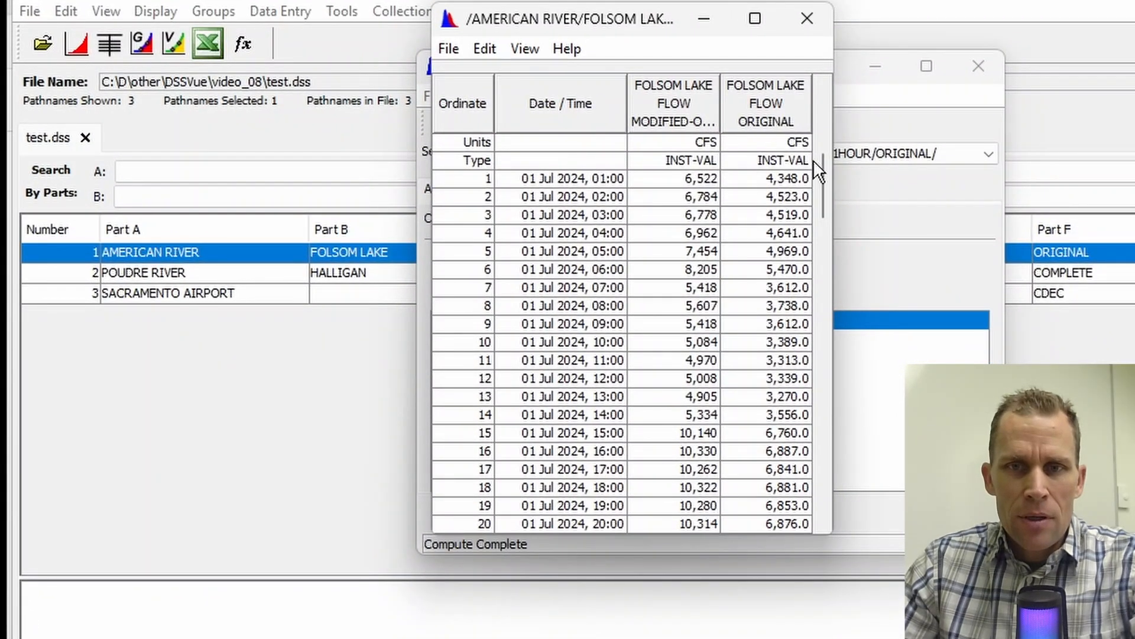
pyautogui.moveTo(834, 205); pyautogui.dragTo(989, 237)
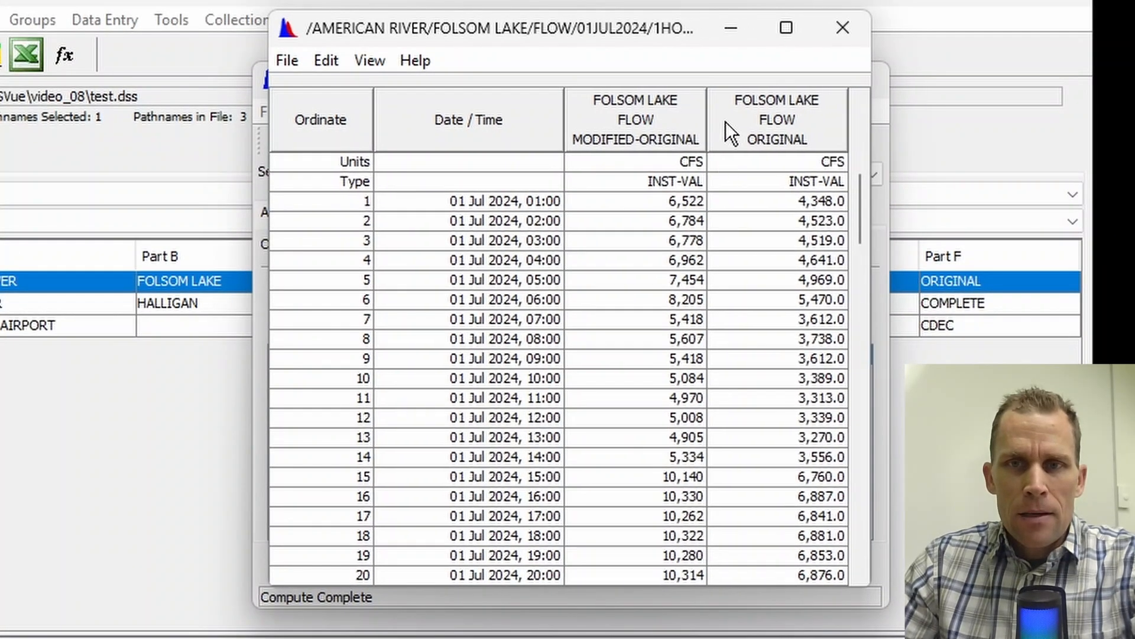
pyautogui.click(849, 33)
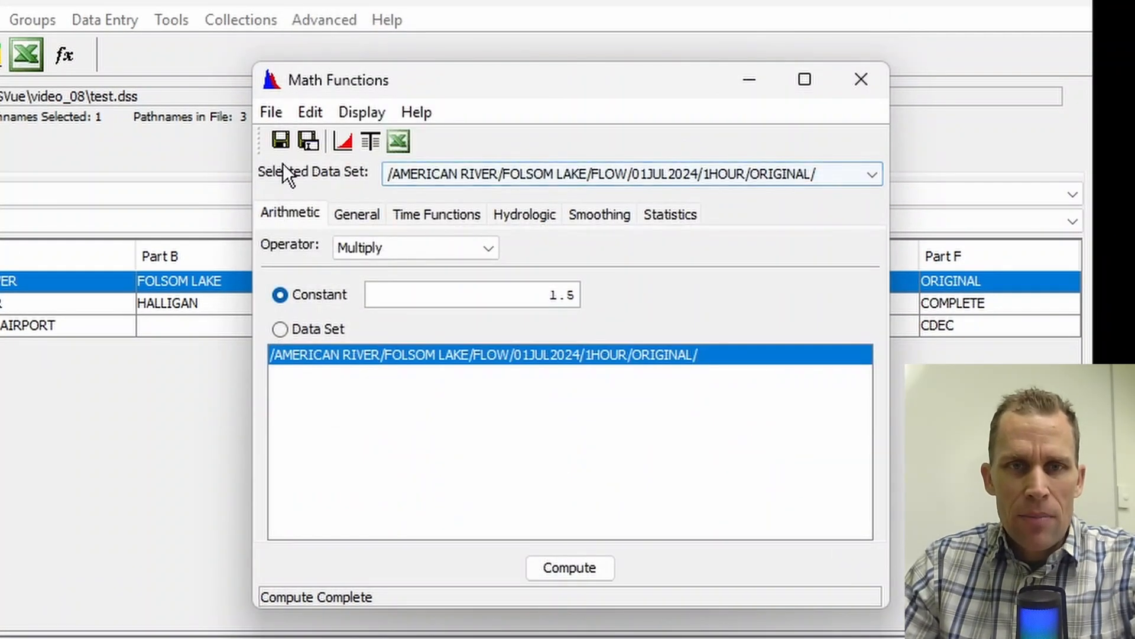
# Step: Save the computed flow as a new record in test.dss with part F set to x 1.5
pyautogui.click(304, 141)
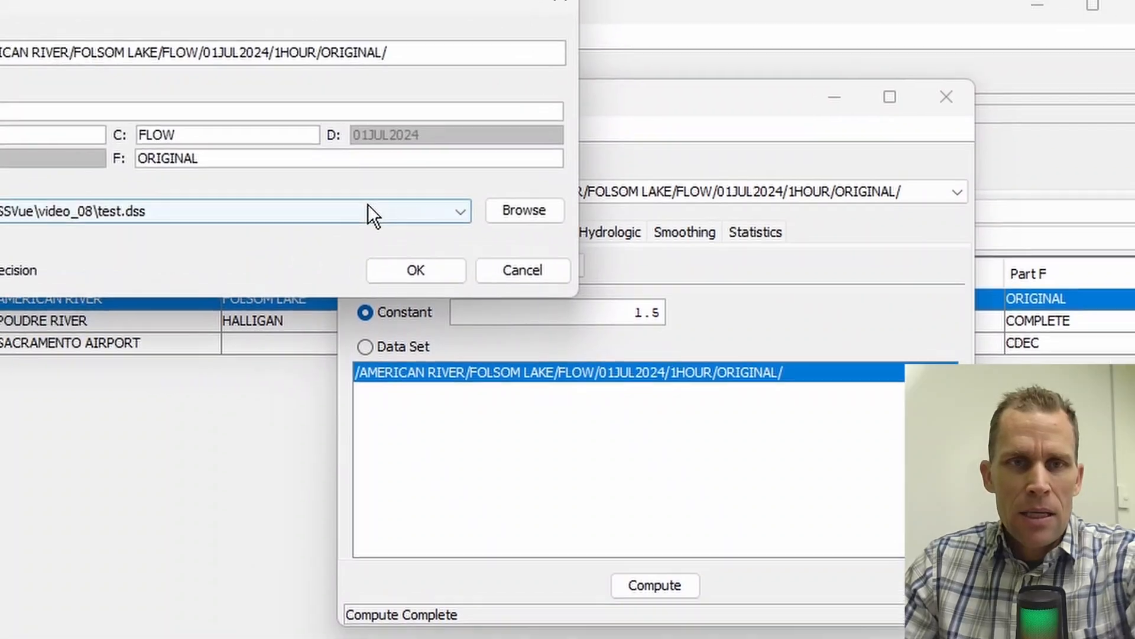
pyautogui.hotkey('shift', 'Home')
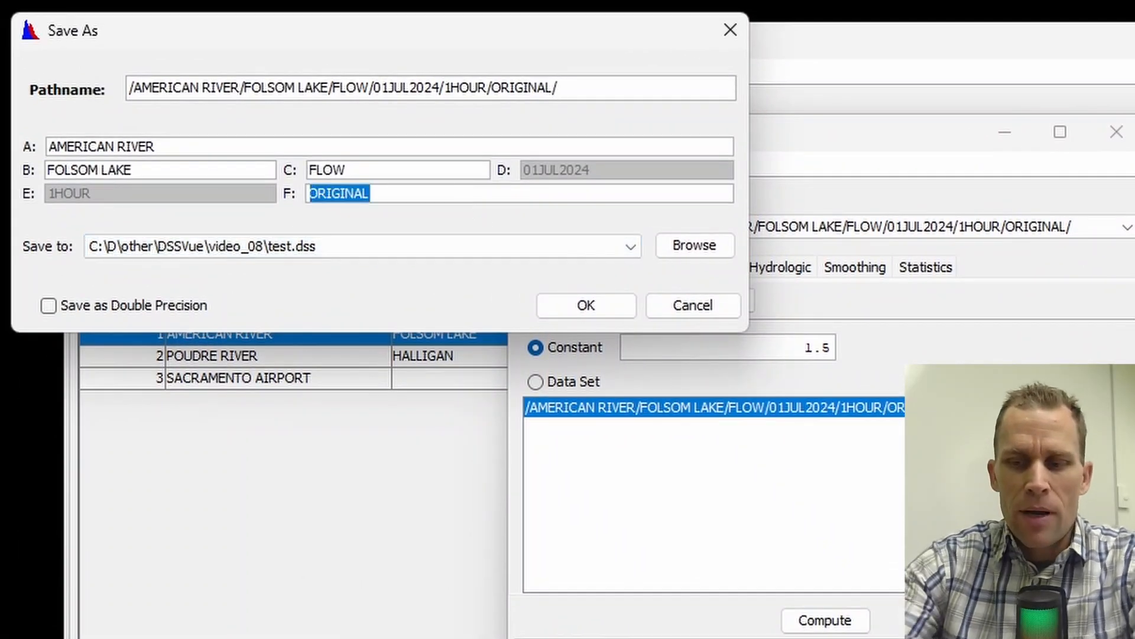
pyautogui.write('x 1')
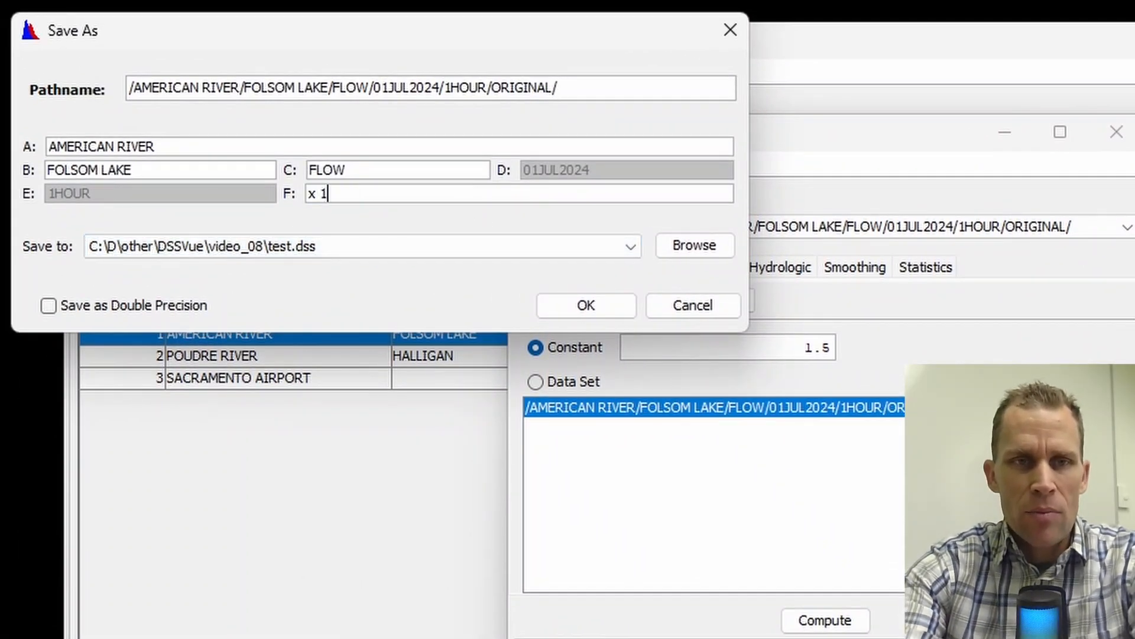
pyautogui.write('.5')
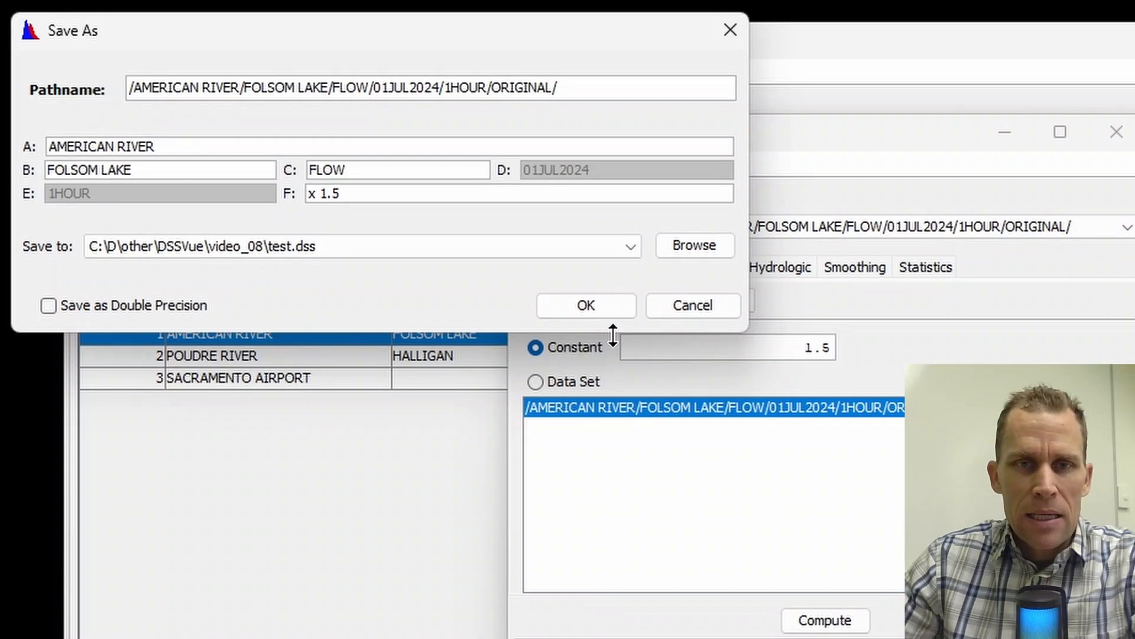
pyautogui.click(591, 307)
pyautogui.click(689, 497)
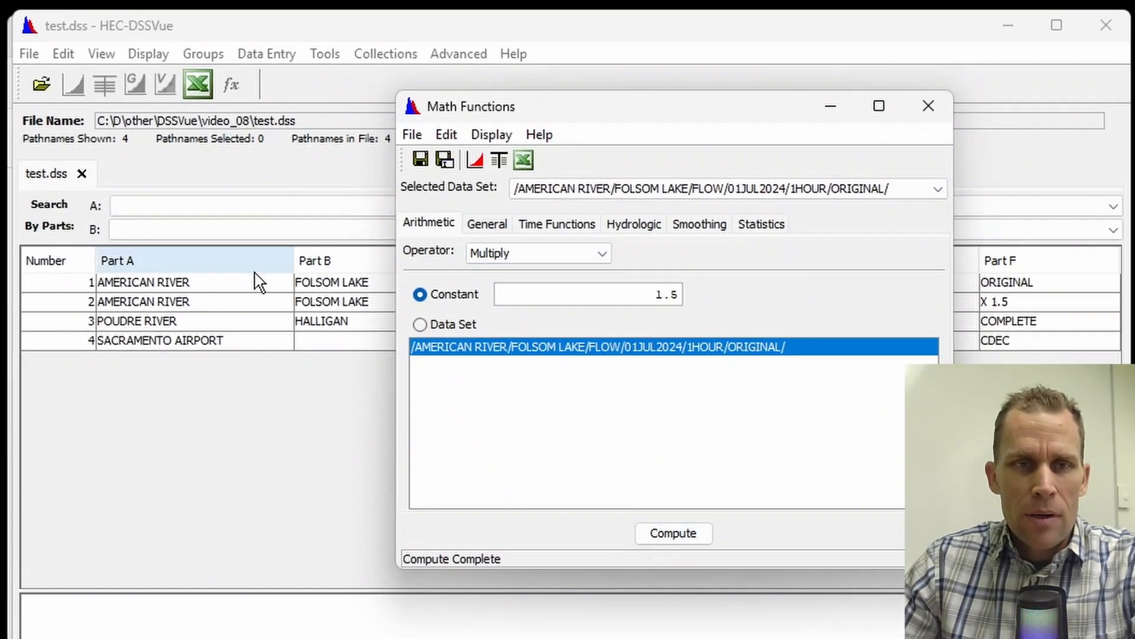
# Step: Check the Math Functions data set choices against the American River ORIGINAL and X 1.5 records in the test.dss catalog
pyautogui.click(865, 188)
pyautogui.click(865, 228)
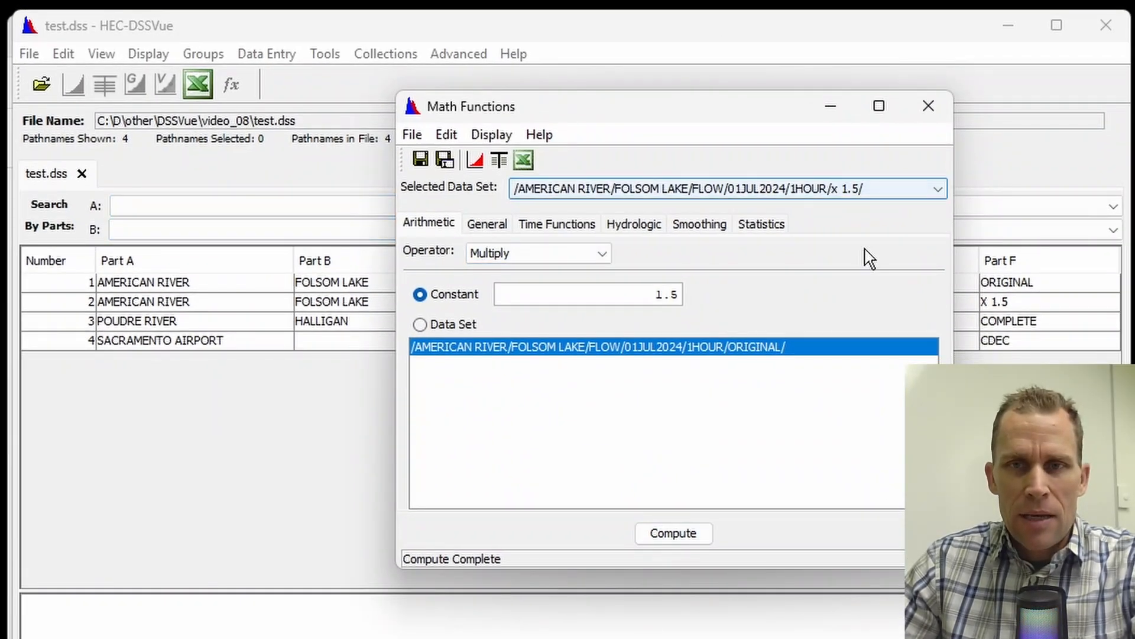
pyautogui.click(830, 107)
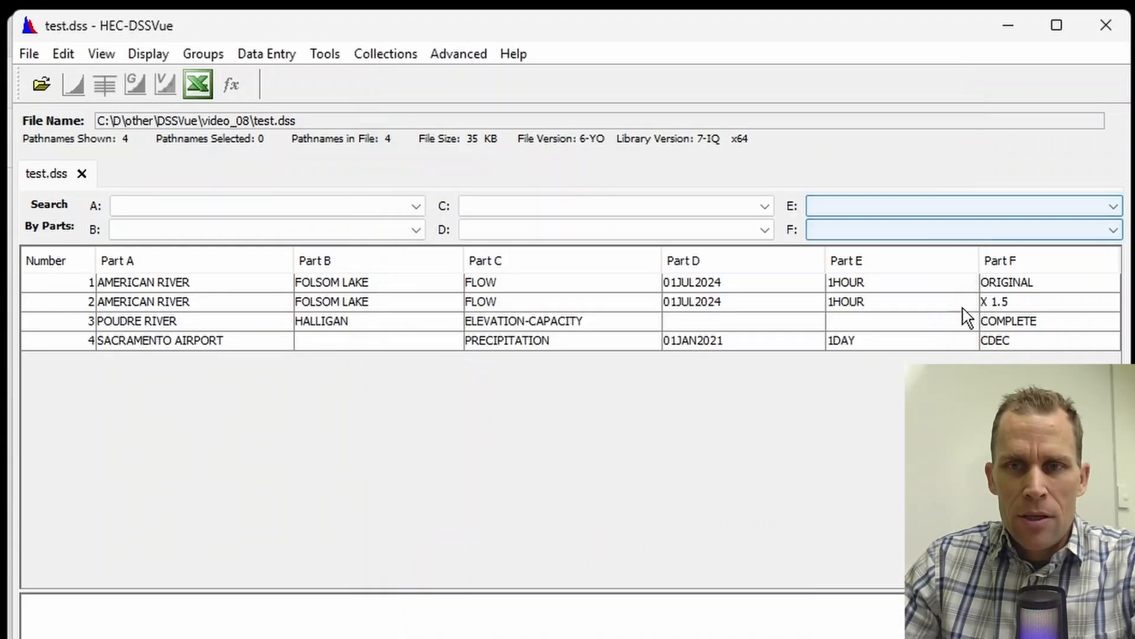
pyautogui.click(999, 281)
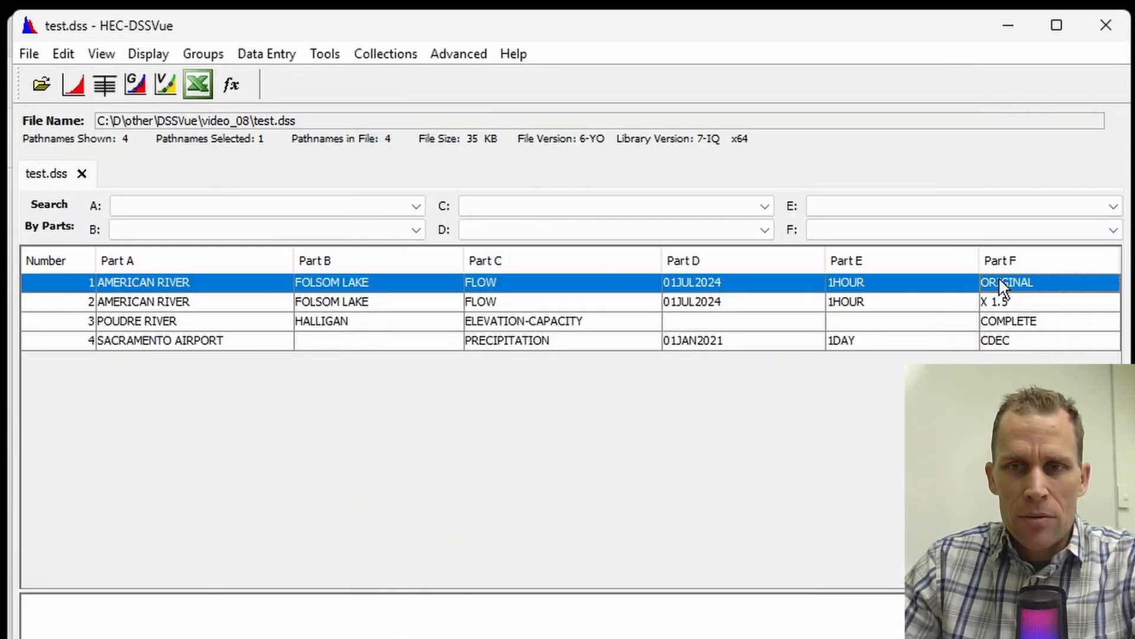
pyautogui.click(999, 298)
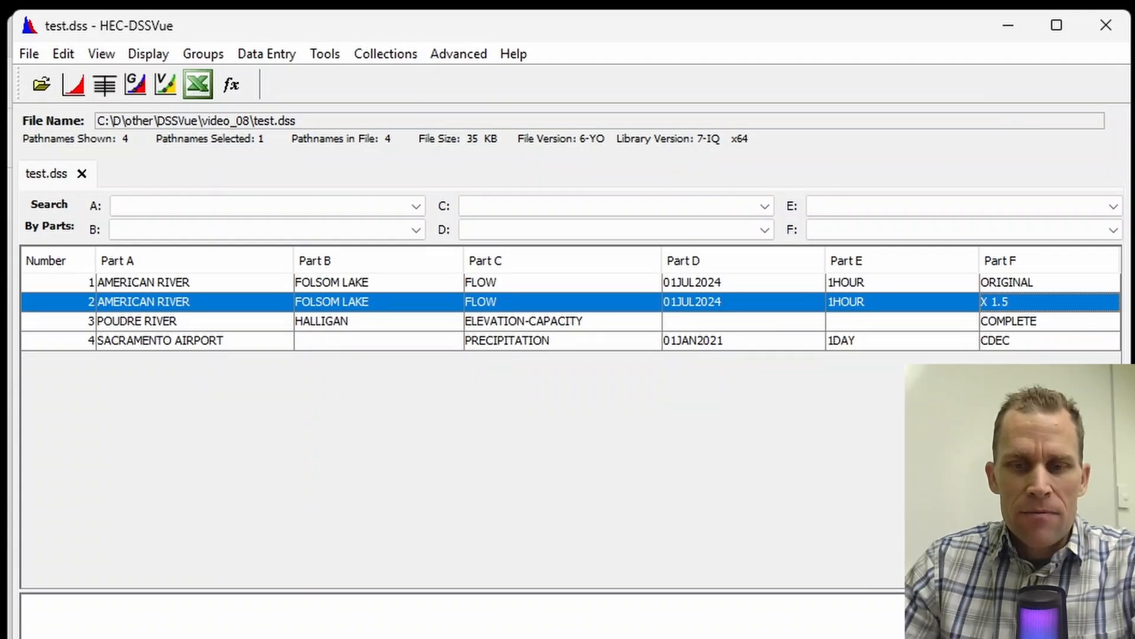
pyautogui.click(556, 638)
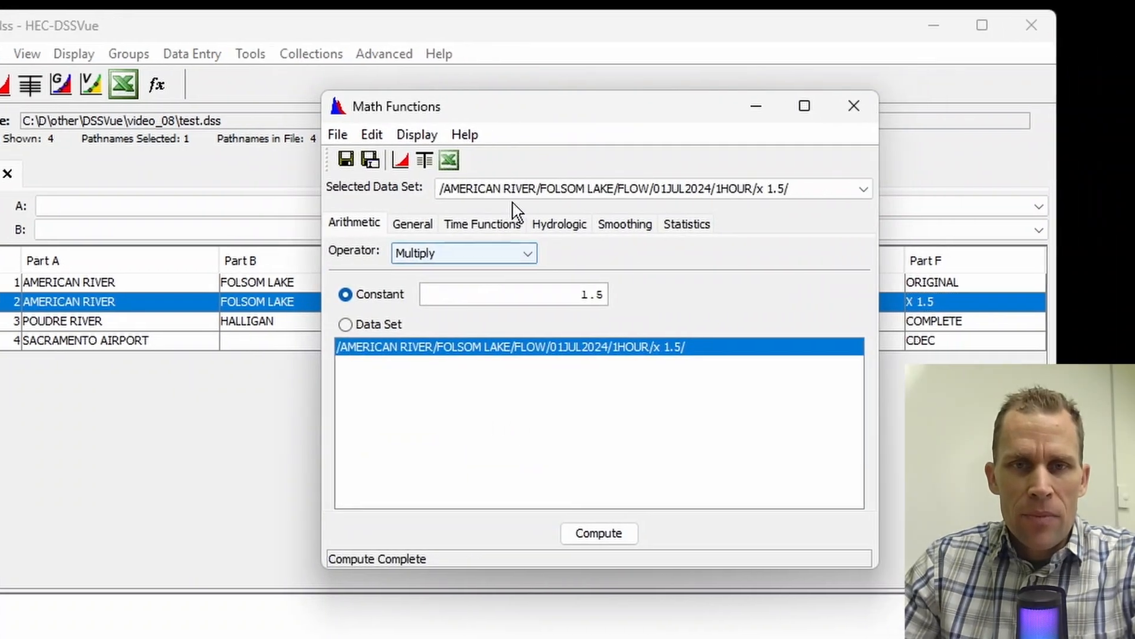
# Step: Switch the Multiply operand from constant to data set, check the selectable data sets, and close Math Functions
pyautogui.click(363, 299)
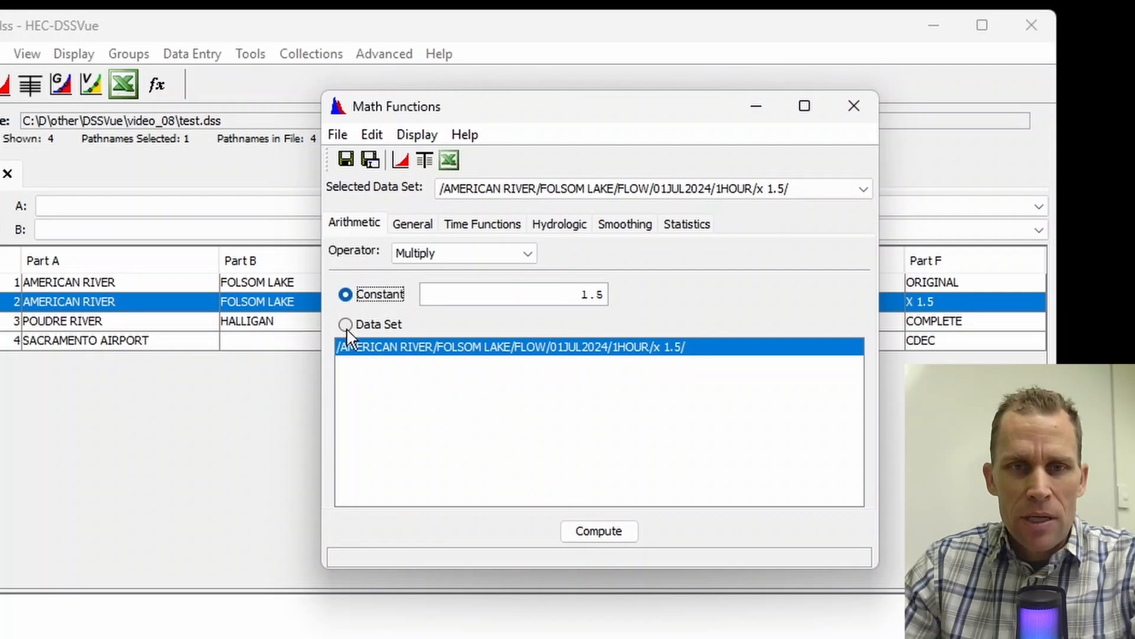
pyautogui.click(345, 327)
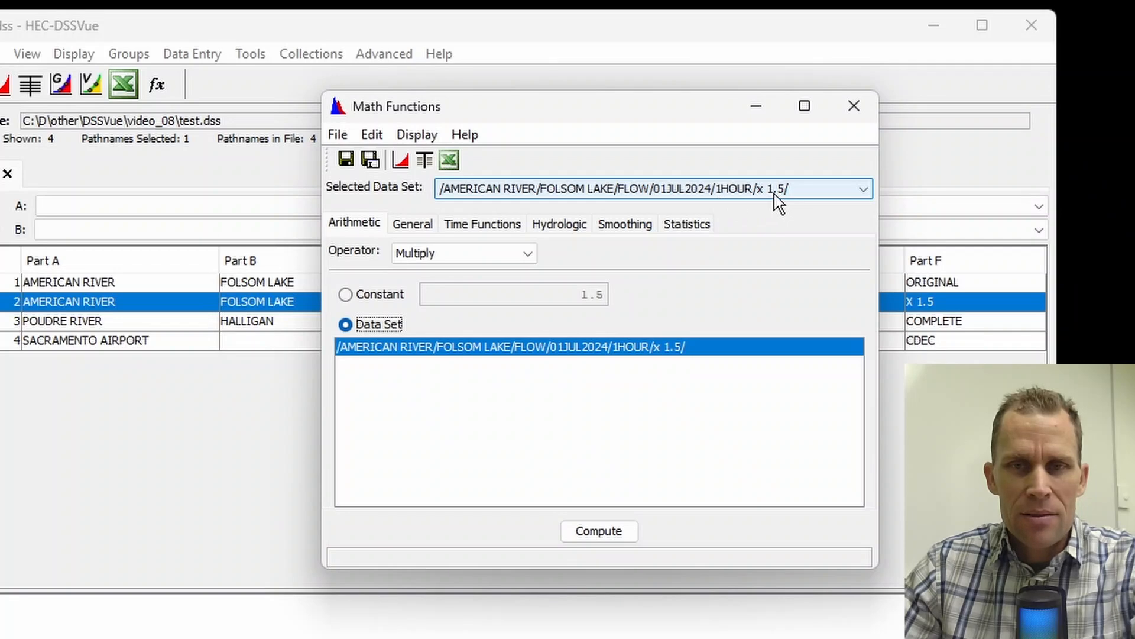
pyautogui.click(755, 197)
pyautogui.click(756, 206)
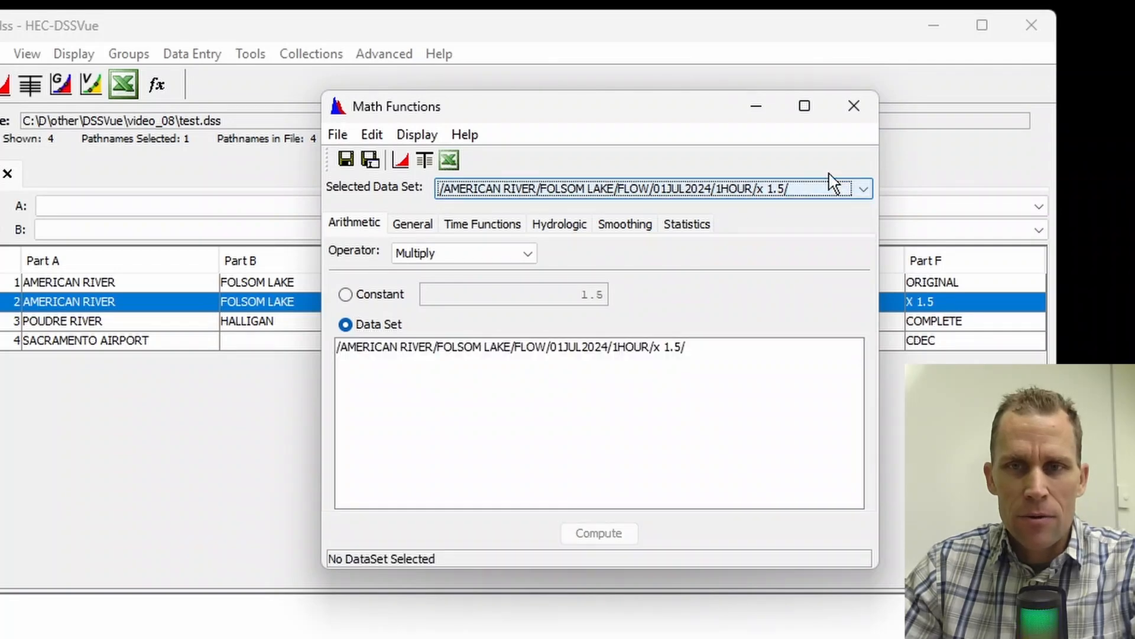
pyautogui.click(854, 106)
# Step: Open Math Functions for the ORIGINAL American River flow record and check which data sets it offers
pyautogui.click(777, 282)
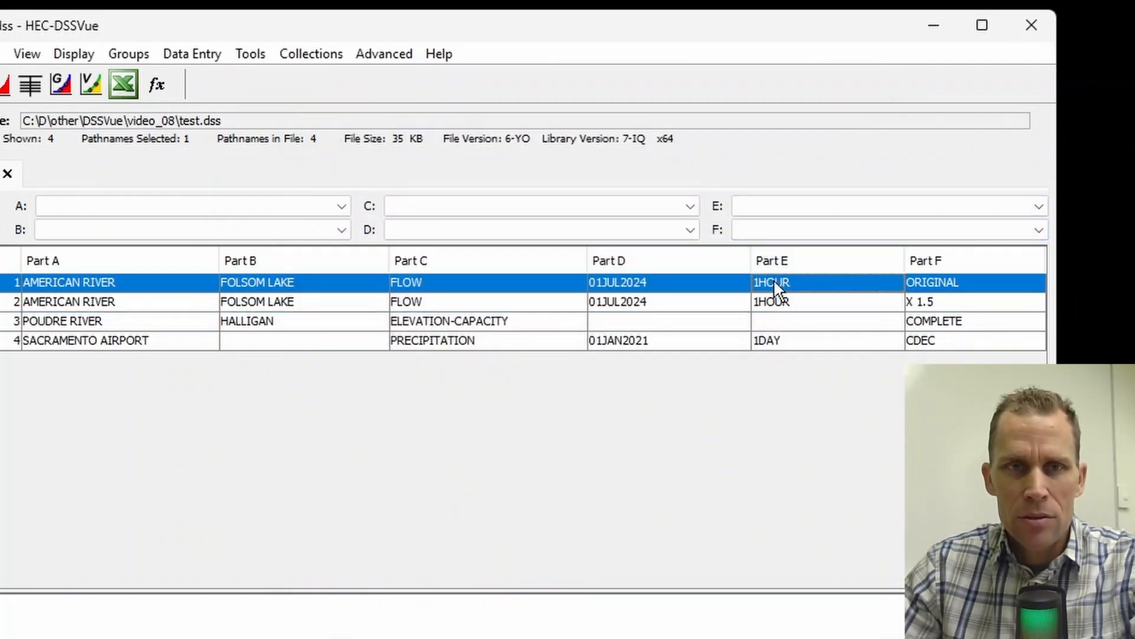
pyautogui.click(250, 53)
pyautogui.click(279, 78)
pyautogui.click(825, 163)
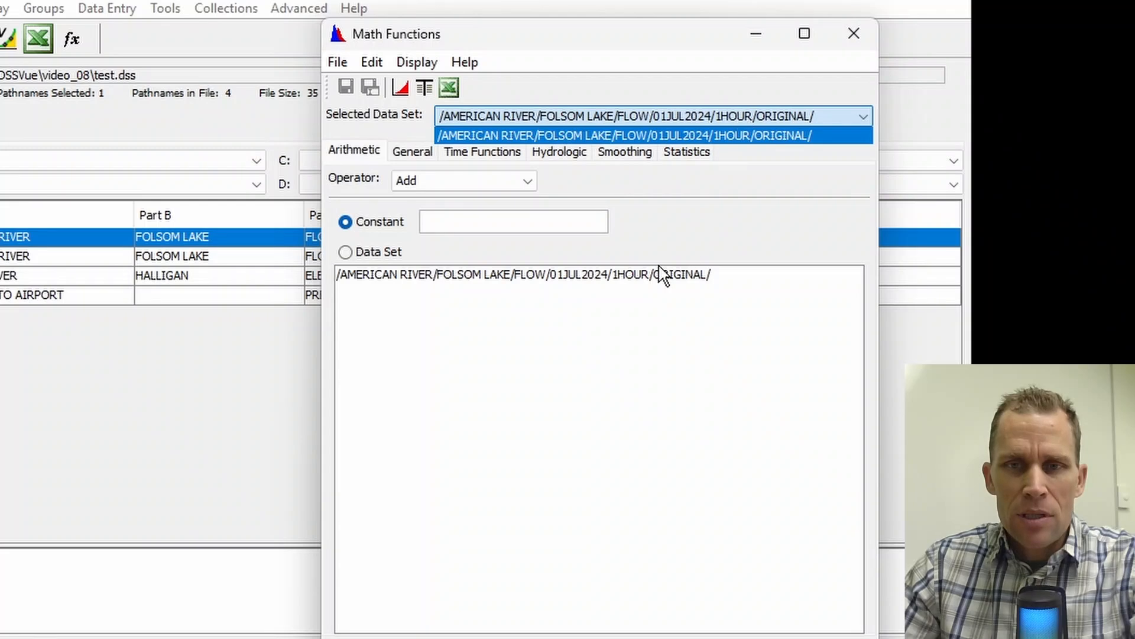
pyautogui.click(638, 279)
pyautogui.click(636, 282)
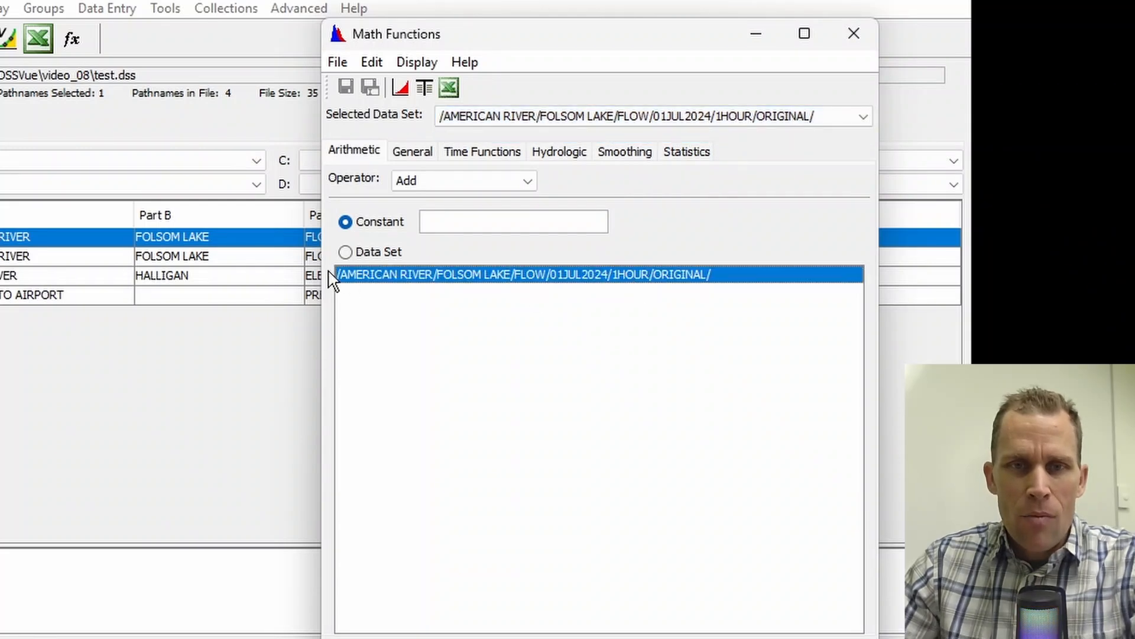
# Step: Add the American River ORIGINAL flow data set to itself and plot the computed result with the original data
pyautogui.click(346, 253)
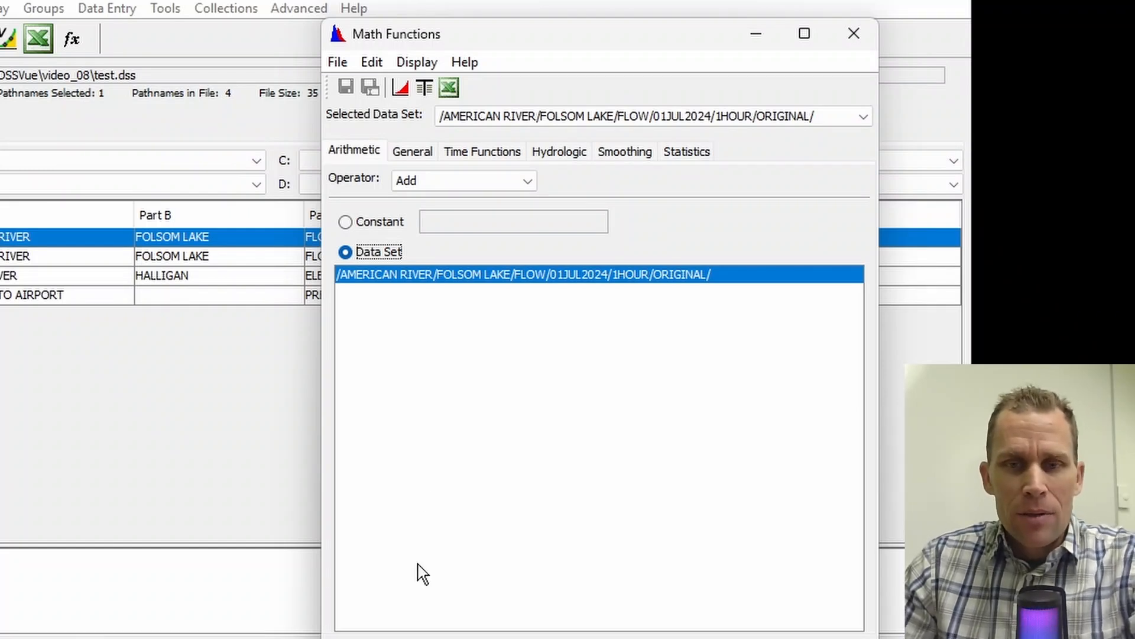
pyautogui.click(618, 602)
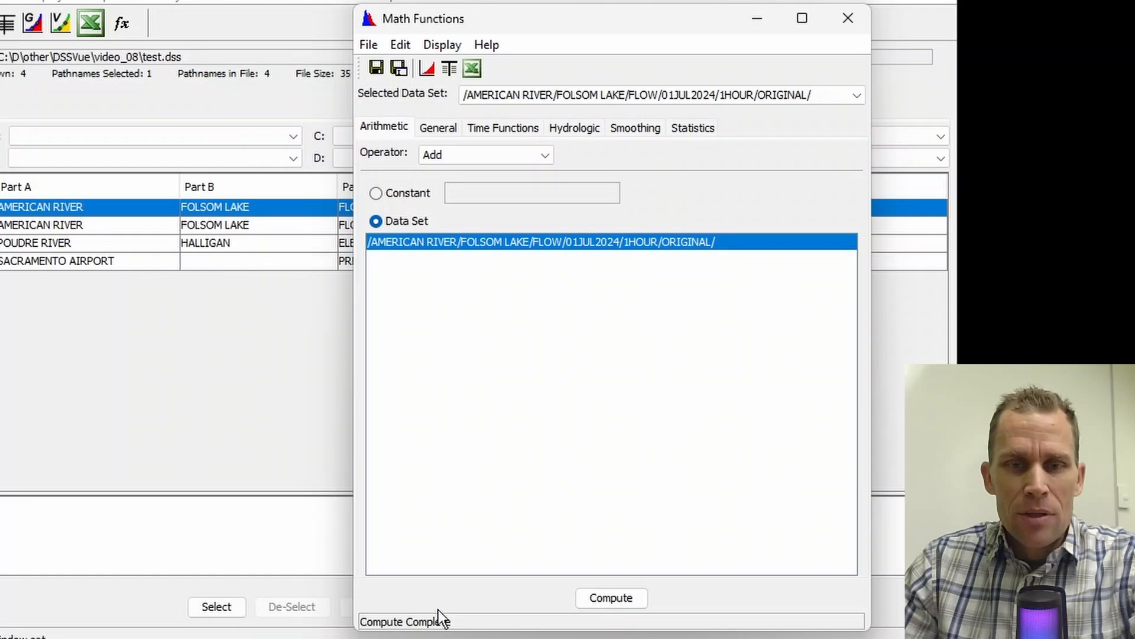
pyautogui.click(443, 47)
pyautogui.click(459, 64)
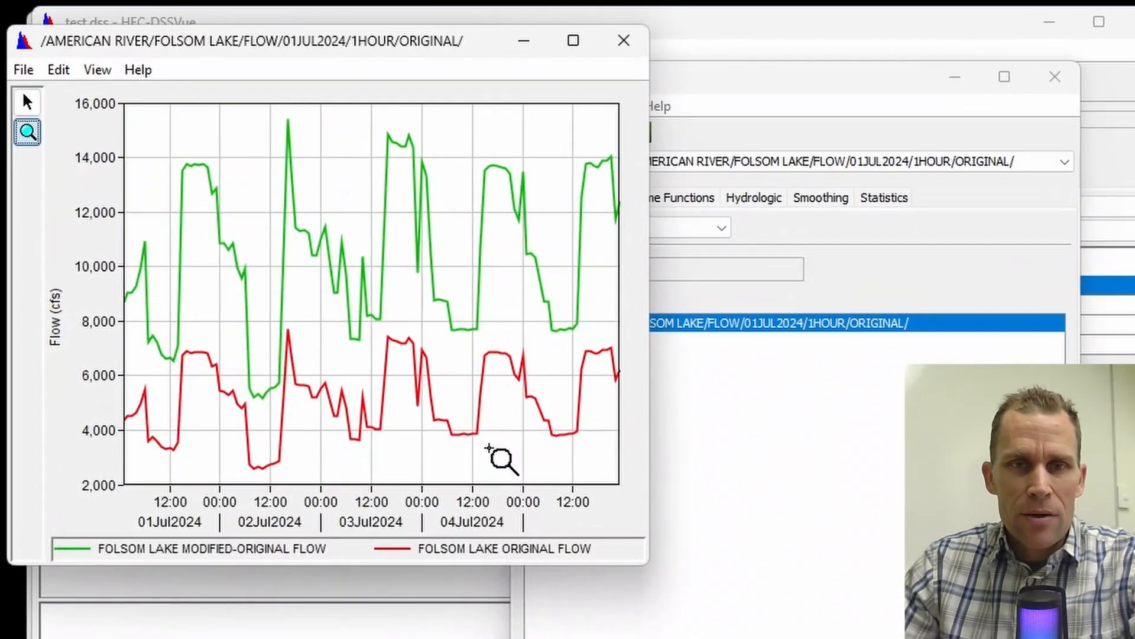
pyautogui.click(624, 40)
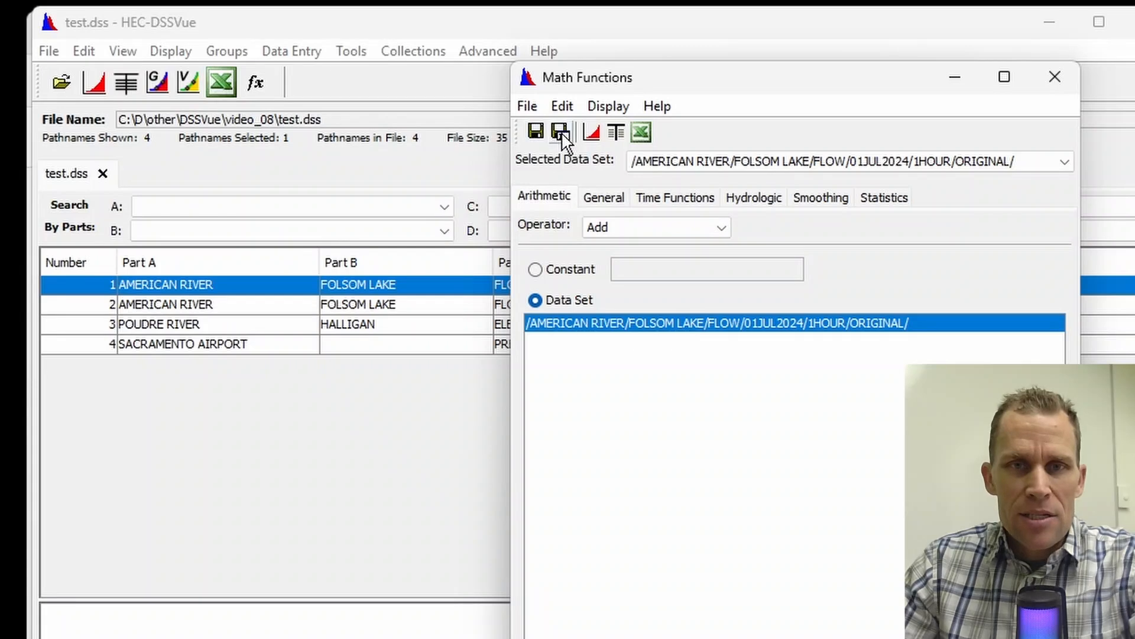
# Step: Save the doubled flow as a new record in test.dss with part F set to x 2, and close Math Functions
pyautogui.click(562, 133)
pyautogui.doubleClick(355, 158)
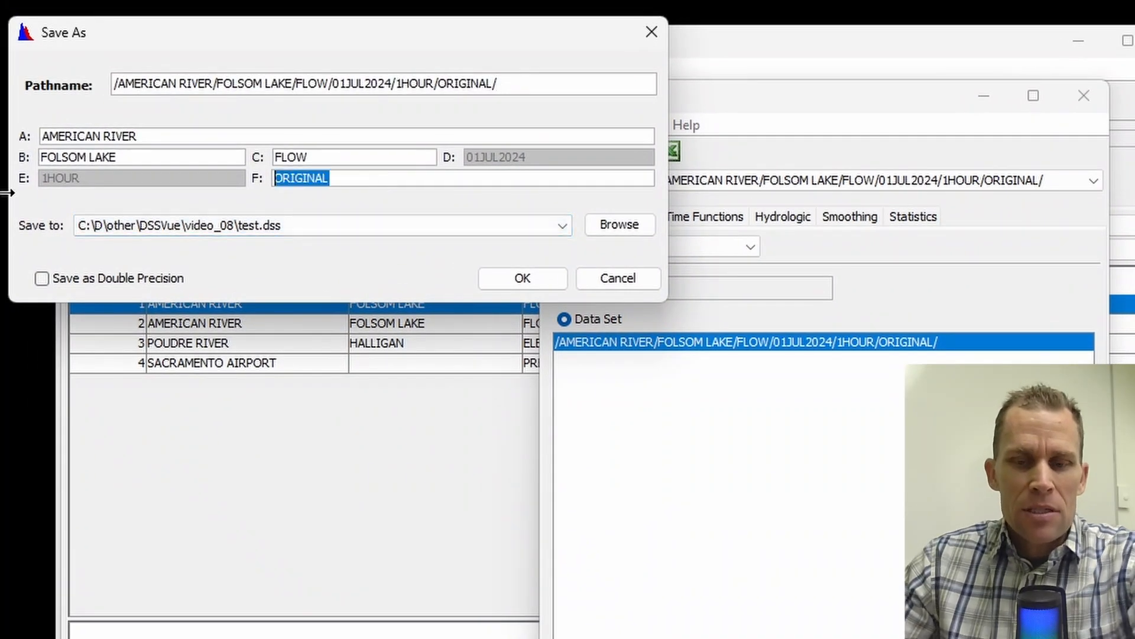
pyautogui.write('x 2')
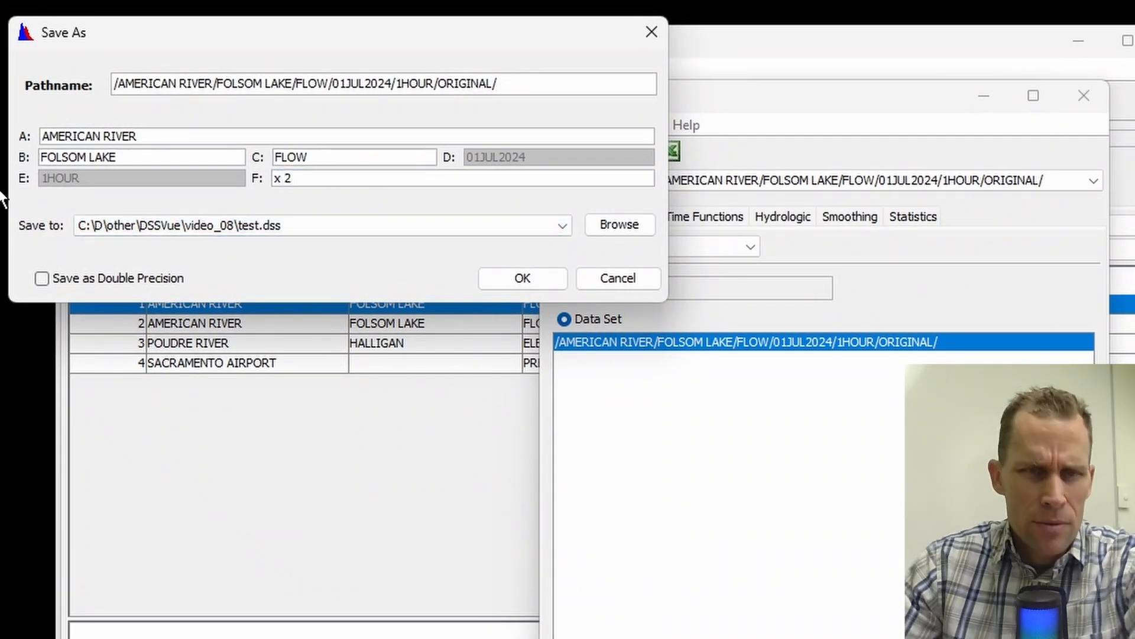
pyautogui.click(499, 278)
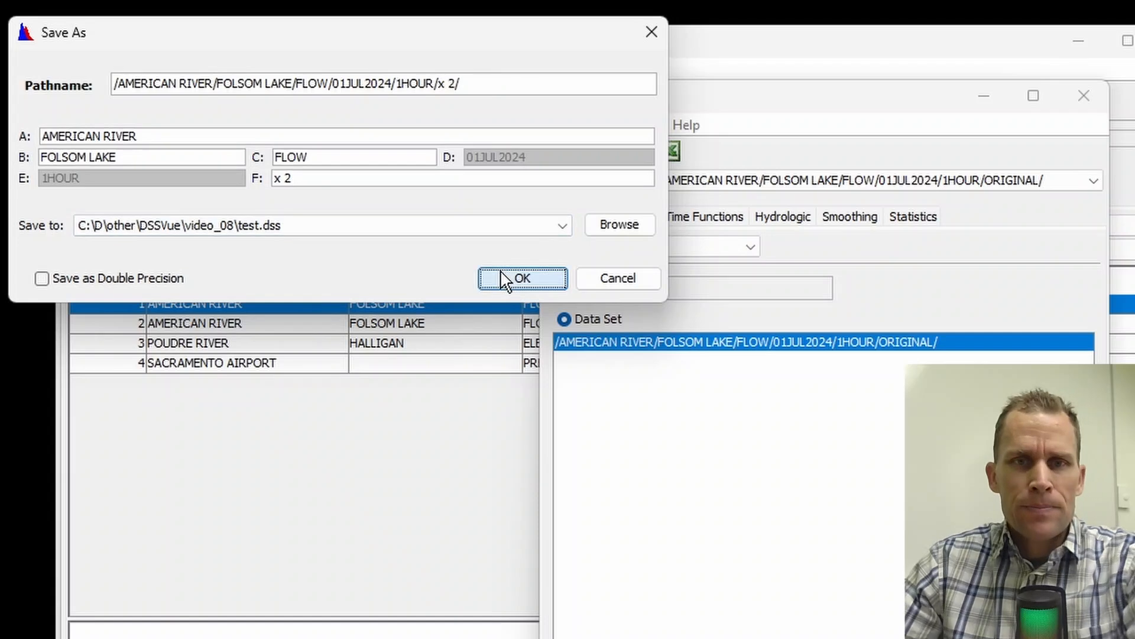
pyautogui.click(639, 456)
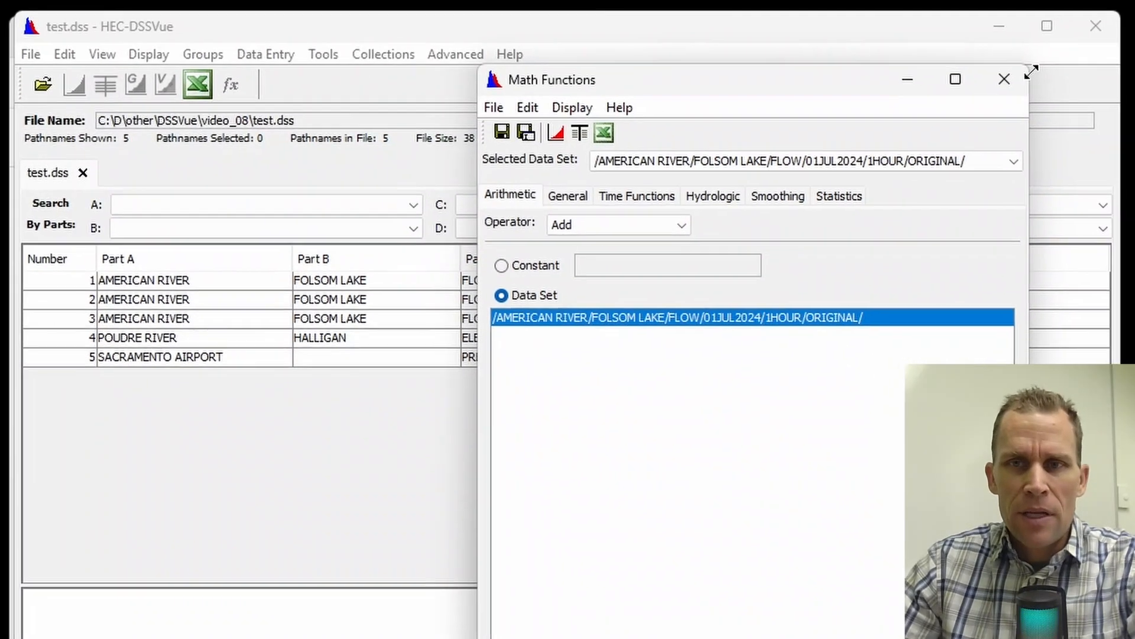
pyautogui.click(1004, 79)
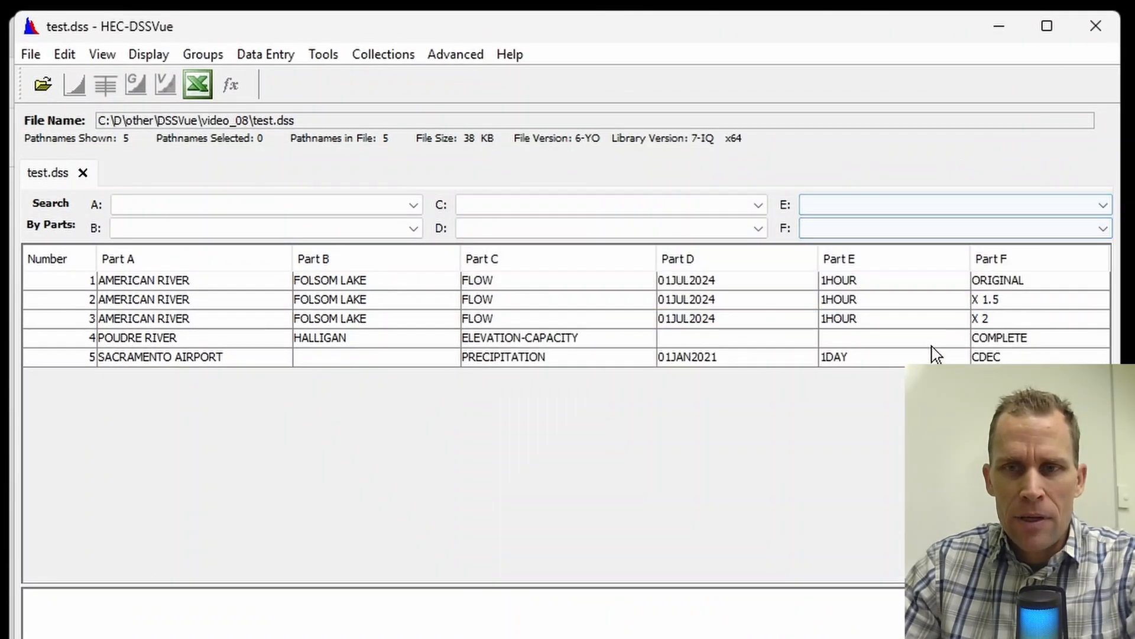
# Step: Plot the American River ORIGINAL, X 1.5 and X 2 flow records together for comparison, and close the plot
pyautogui.click(952, 287)
pyautogui.click(953, 303)
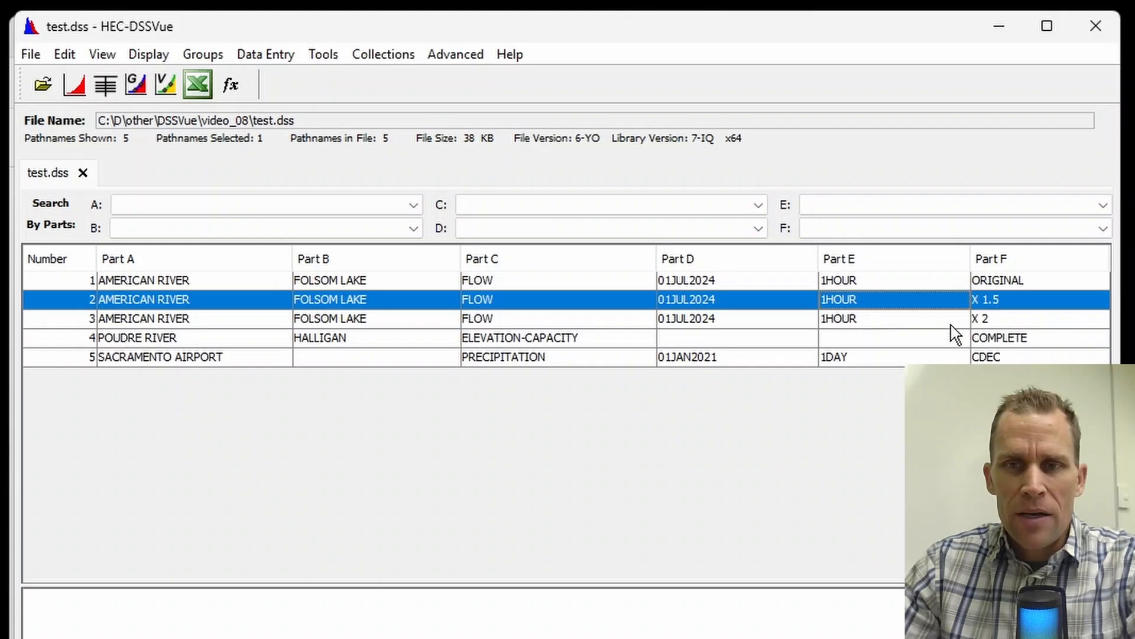
pyautogui.click(949, 322)
pyautogui.keyDown('shift'); pyautogui.click(908, 283); pyautogui.keyUp('shift')
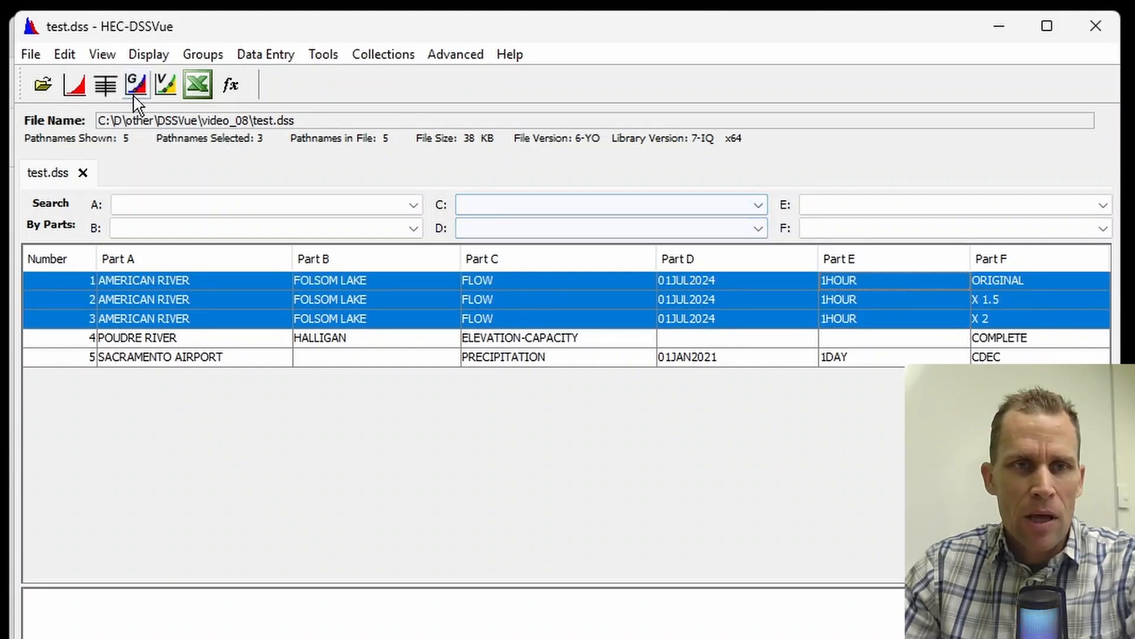
pyautogui.click(74, 86)
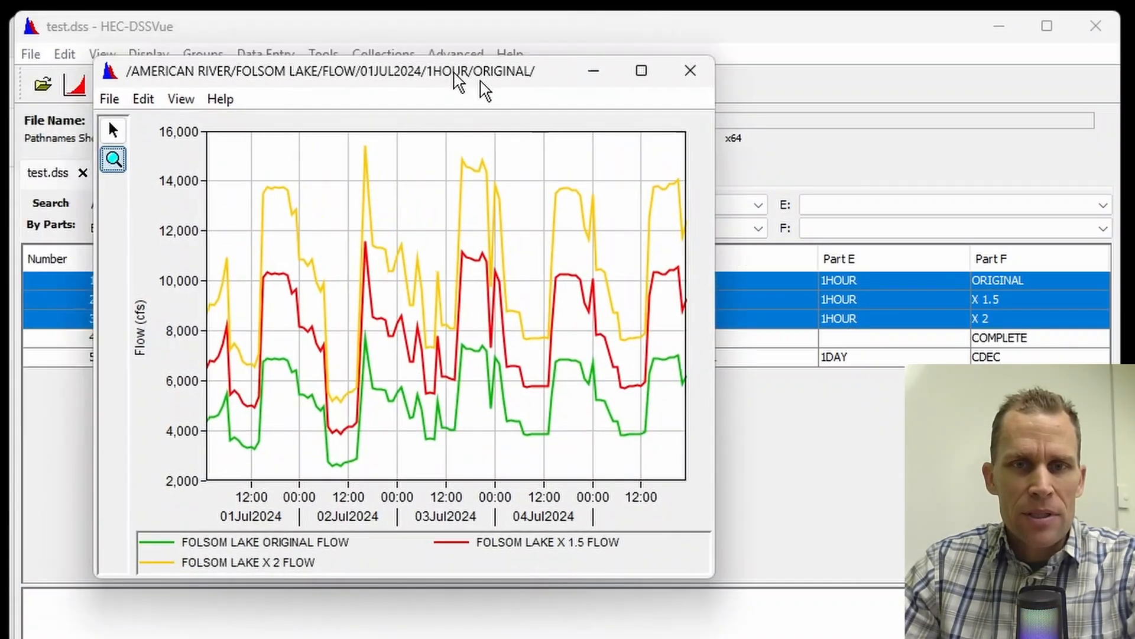
pyautogui.moveTo(460, 83); pyautogui.dragTo(662, 116)
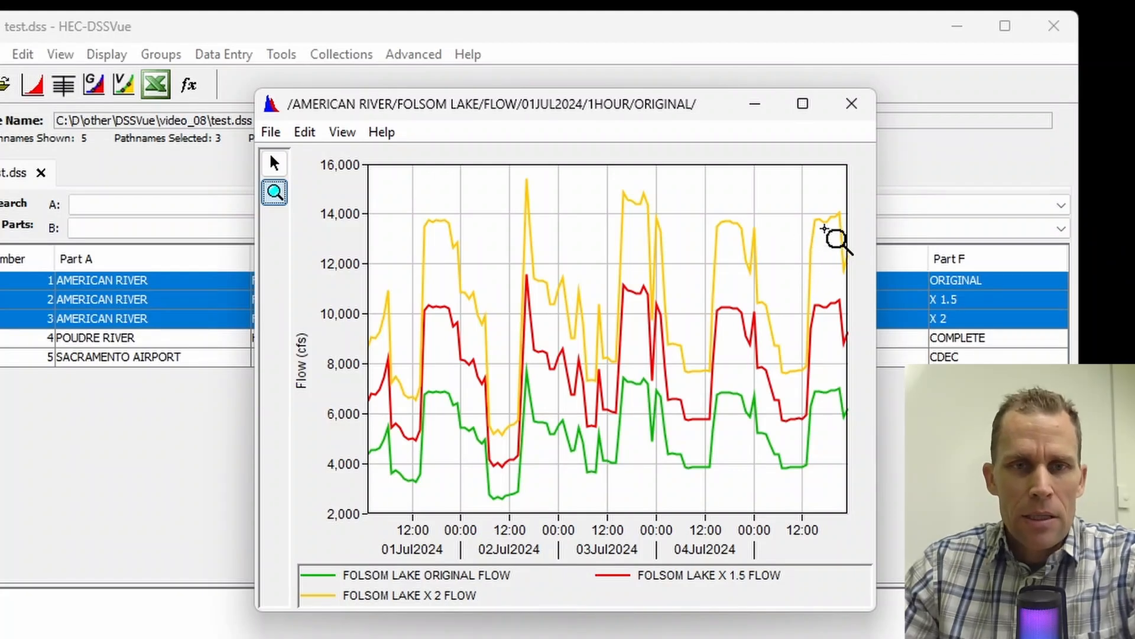
pyautogui.click(852, 104)
# Step: Open Math Functions for the Poudre River elevation-capacity record and examine its function categories, arithmetic operators and paired data curve choices
pyautogui.click(453, 338)
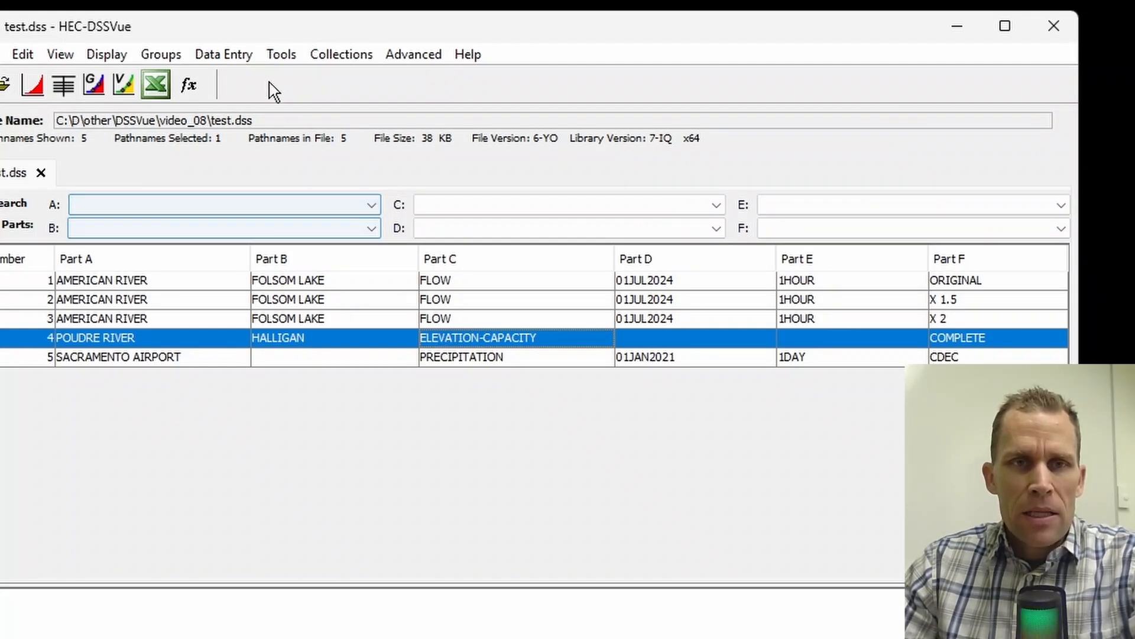
pyautogui.click(281, 54)
pyautogui.click(314, 82)
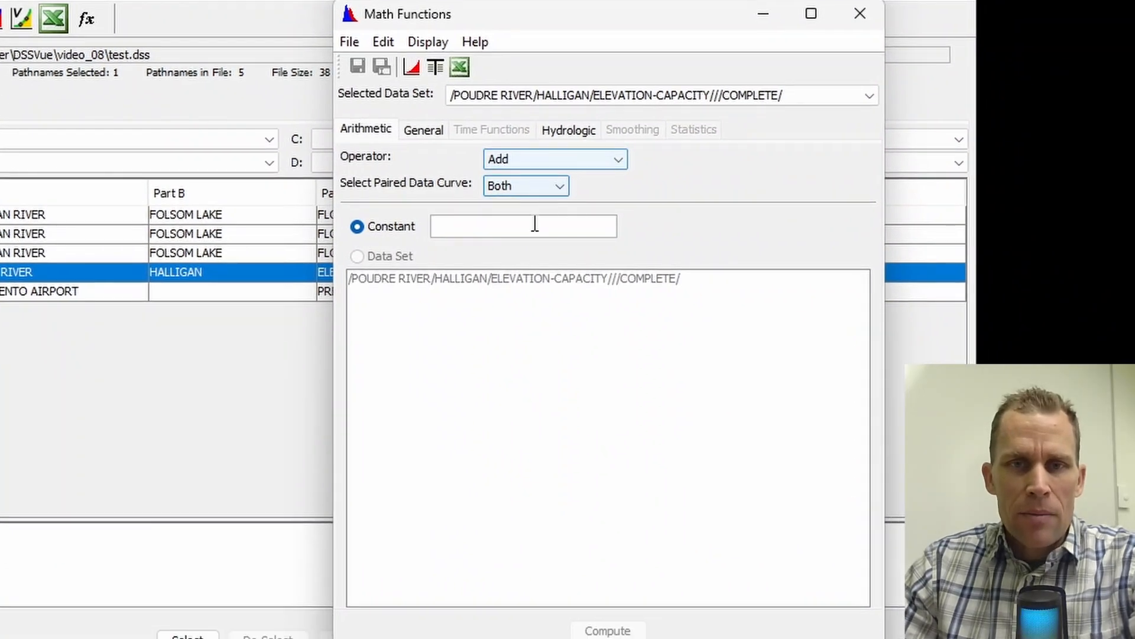
pyautogui.click(579, 159)
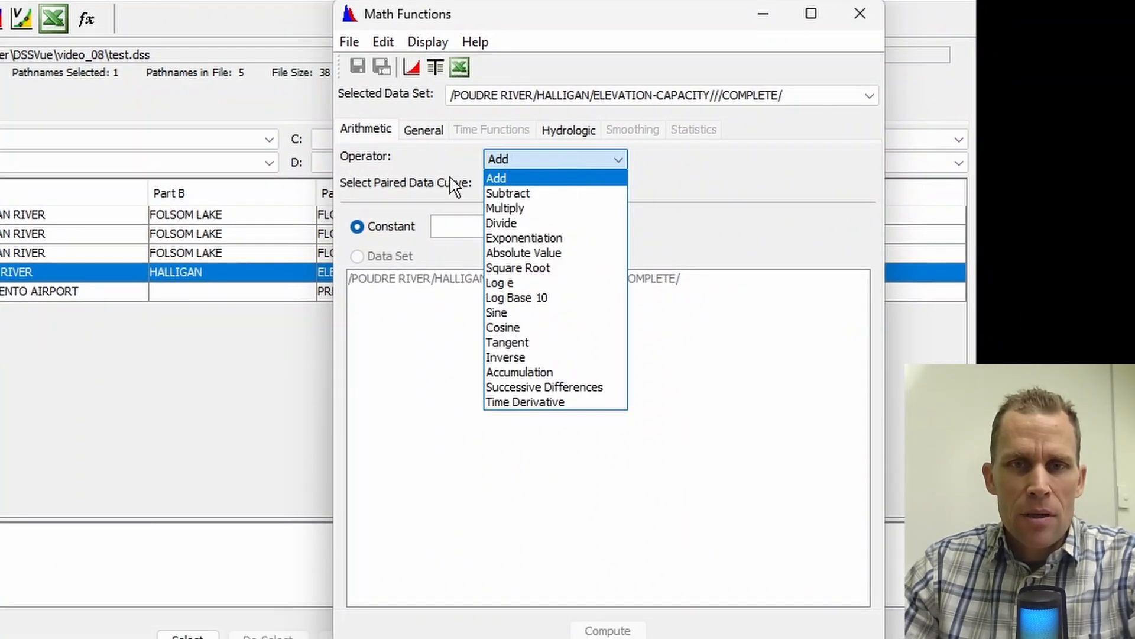
pyautogui.click(362, 136)
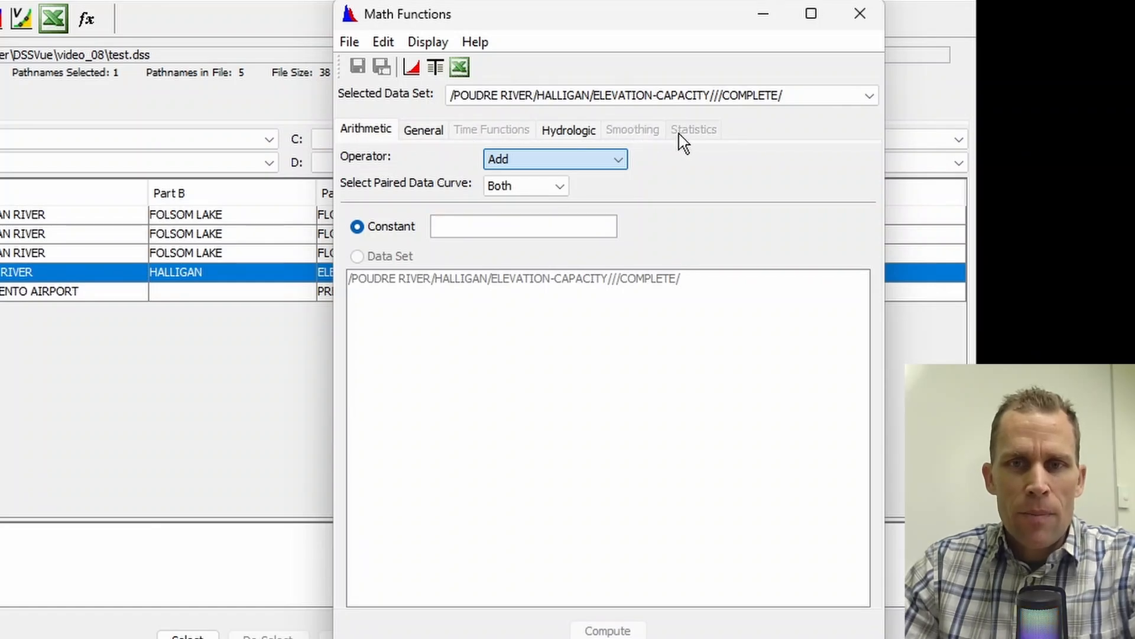
pyautogui.click(371, 133)
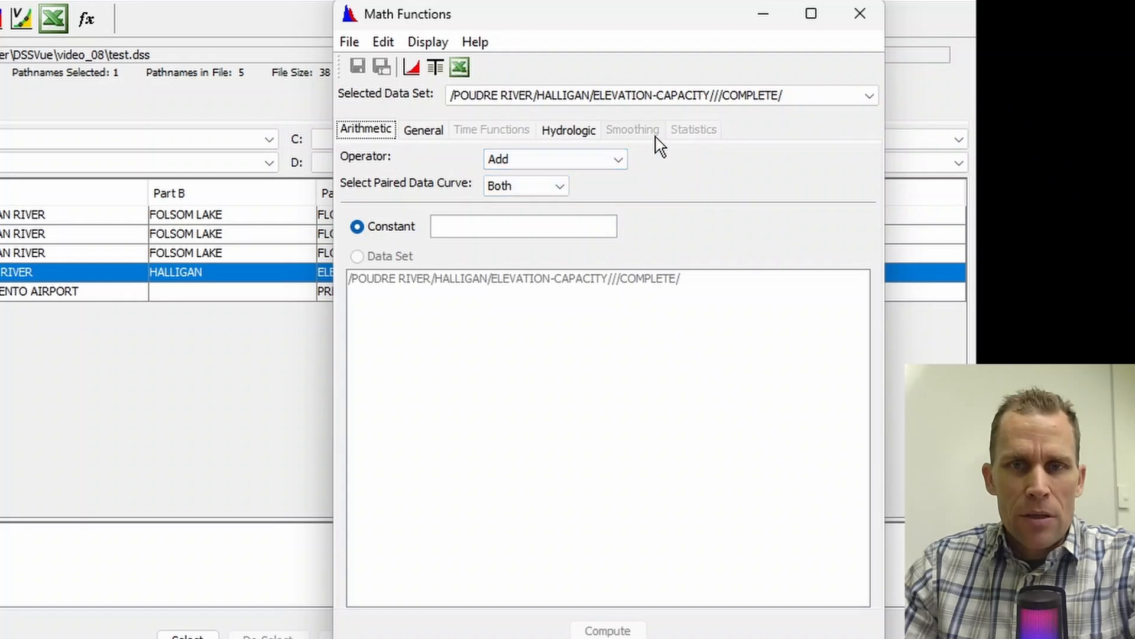
pyautogui.click(559, 186)
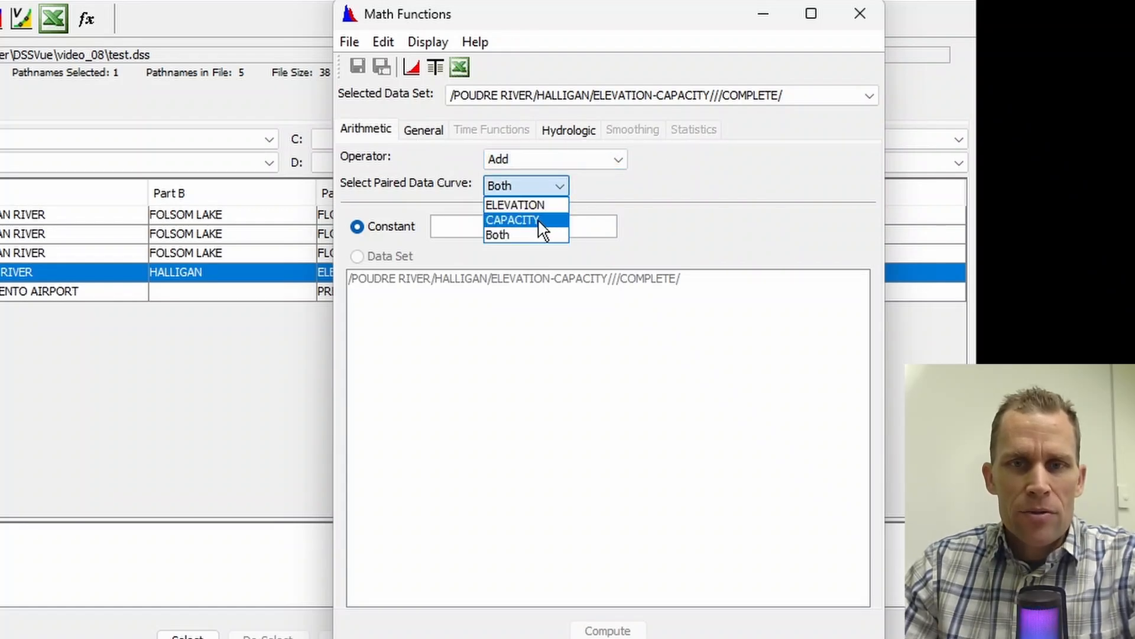
pyautogui.click(520, 159)
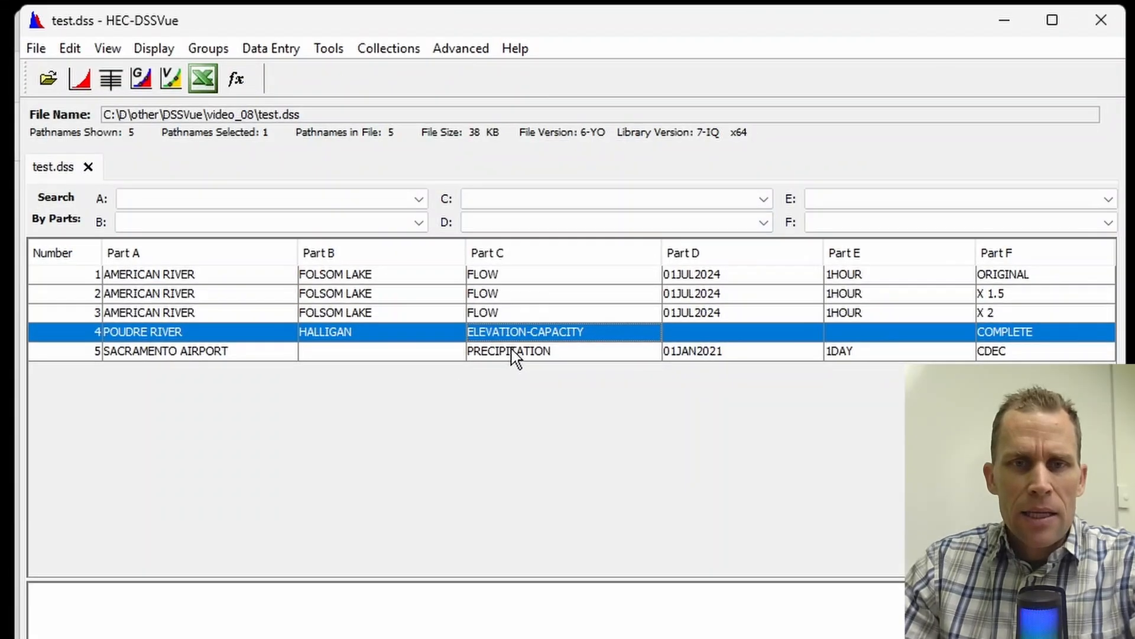
# Step: Plot the Sacramento Airport precipitation record to examine its daily values, and close the plot
pyautogui.click(508, 351)
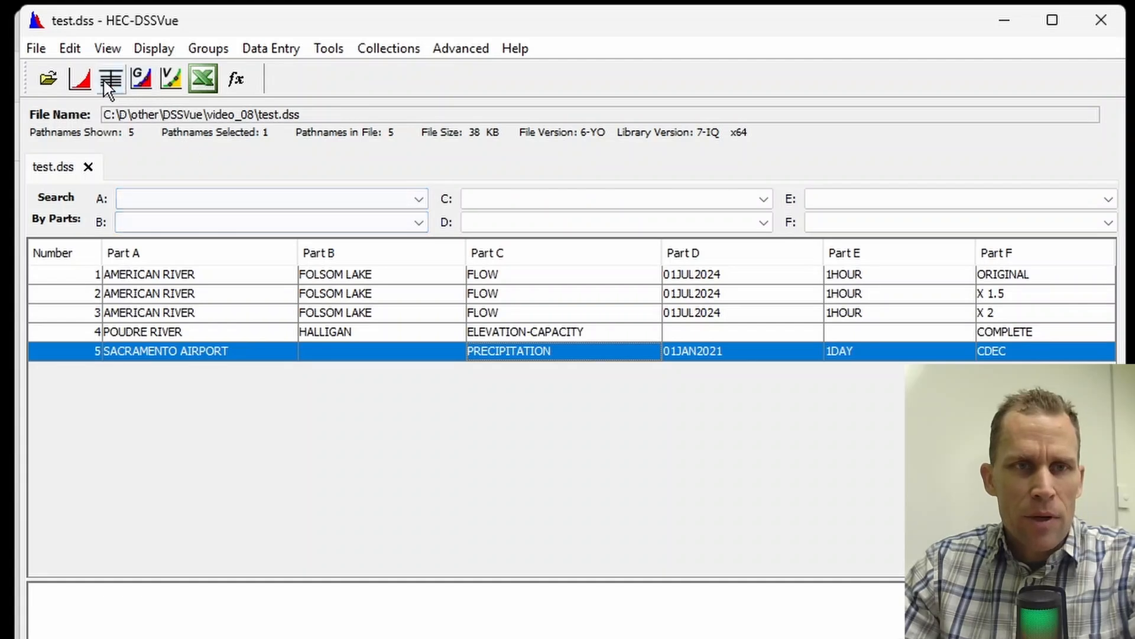
pyautogui.click(81, 84)
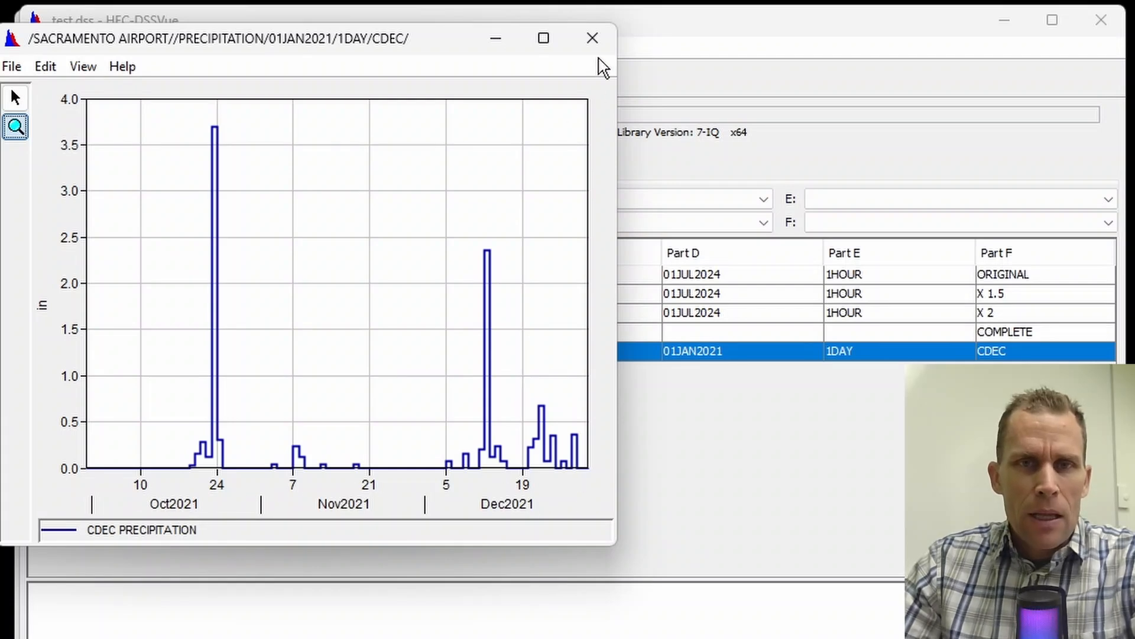
pyautogui.click(592, 39)
# Step: Compute the Accumulation of the Sacramento Airport CDEC precipitation record in Math Functions
pyautogui.click(215, 350)
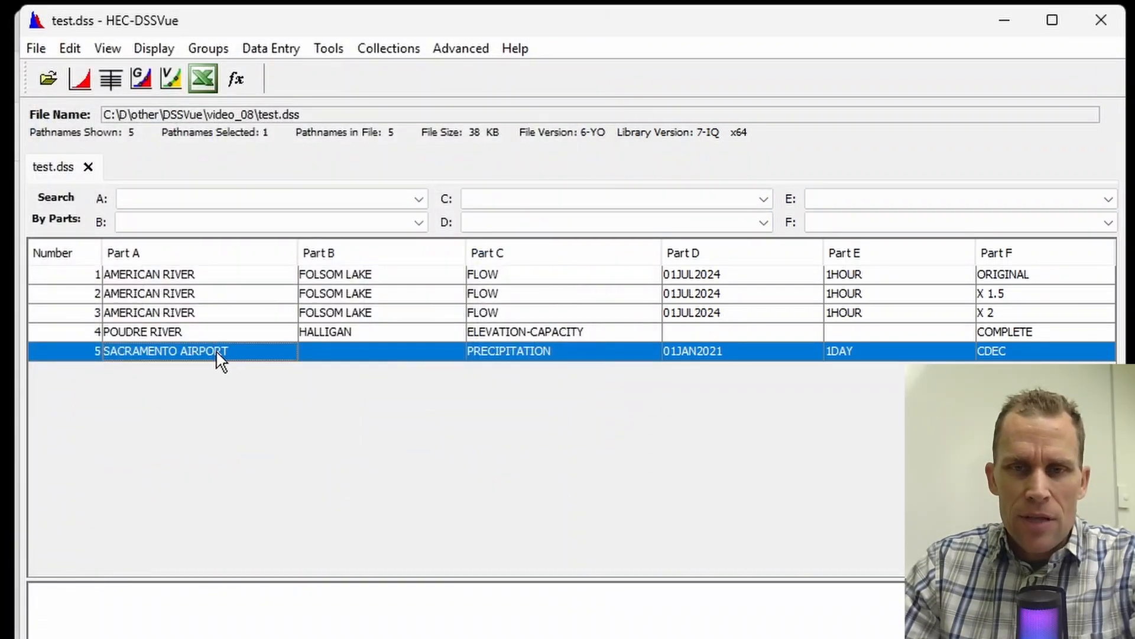
pyautogui.click(329, 52)
pyautogui.click(355, 76)
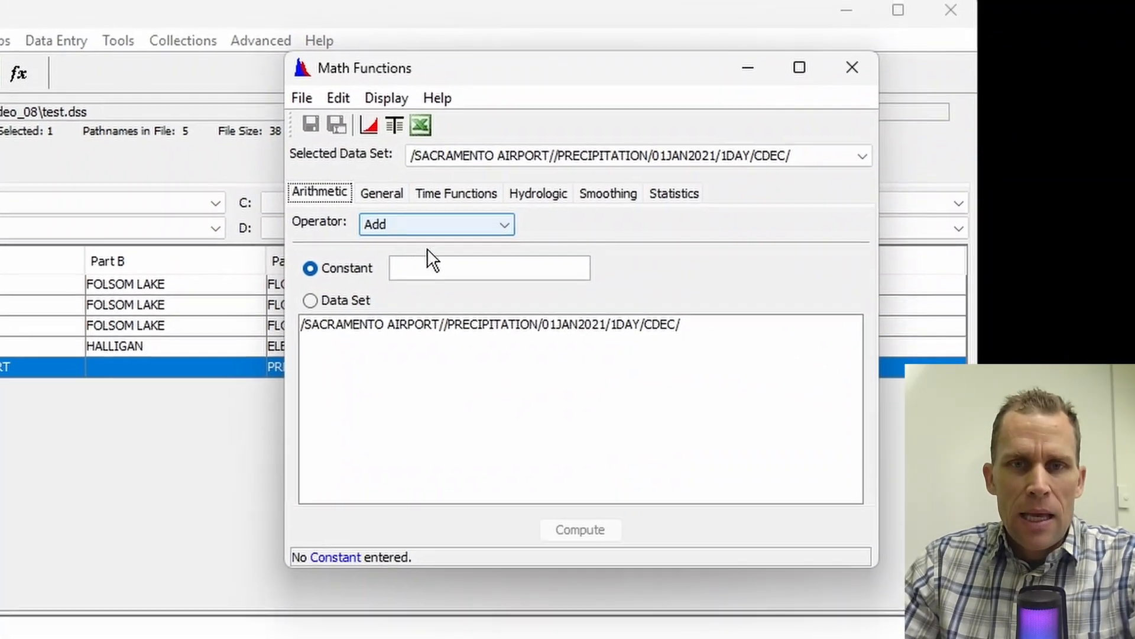
pyautogui.click(441, 229)
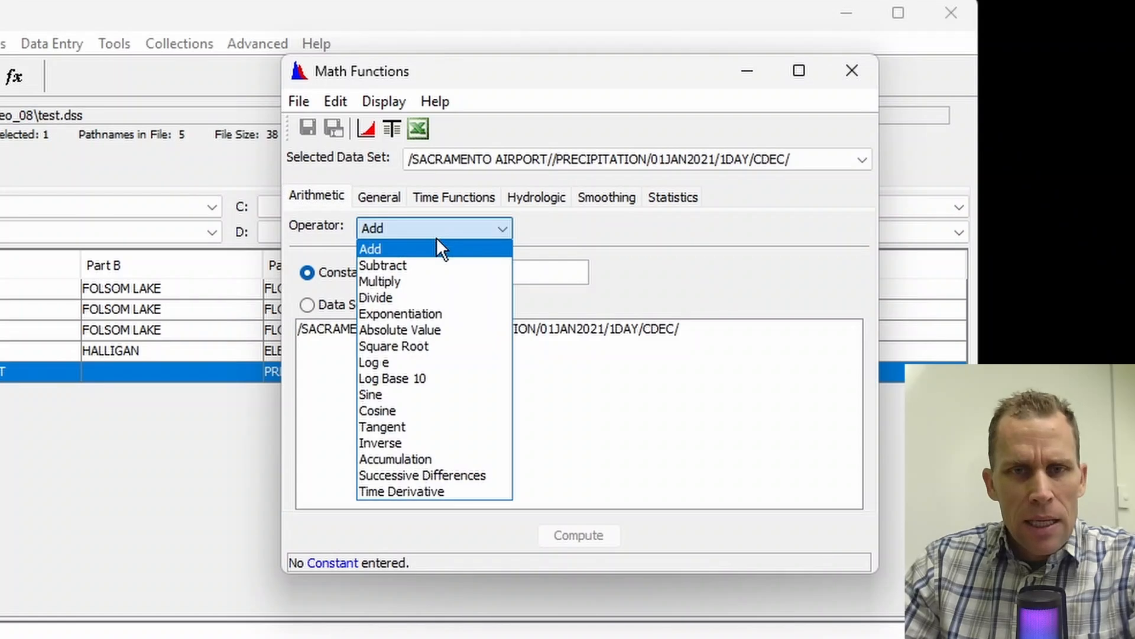
pyautogui.click(431, 458)
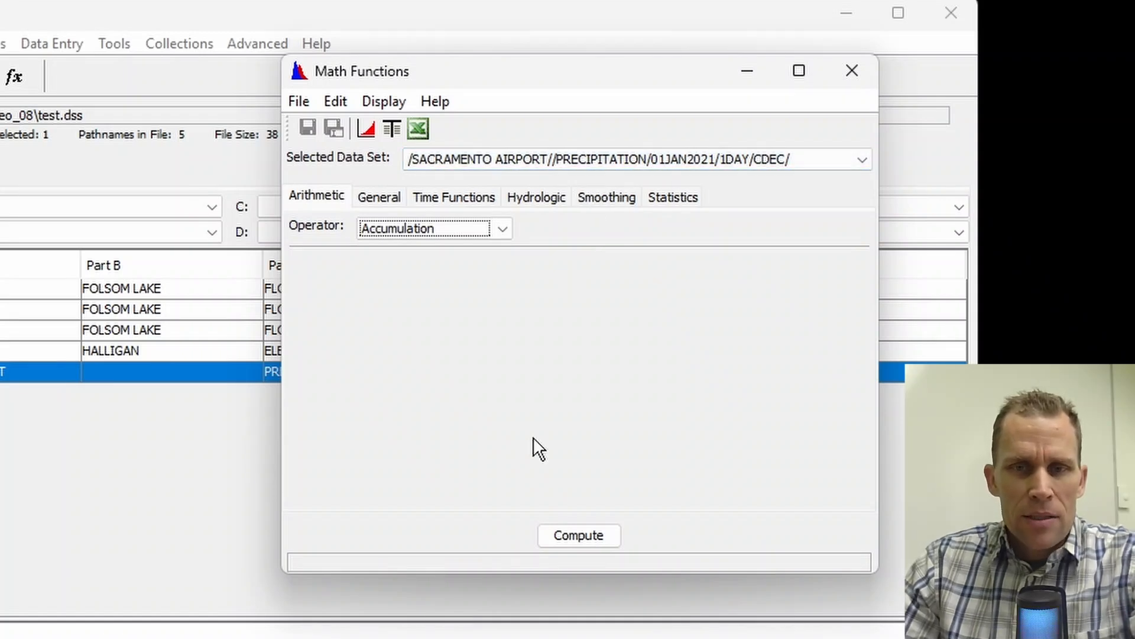
pyautogui.click(577, 536)
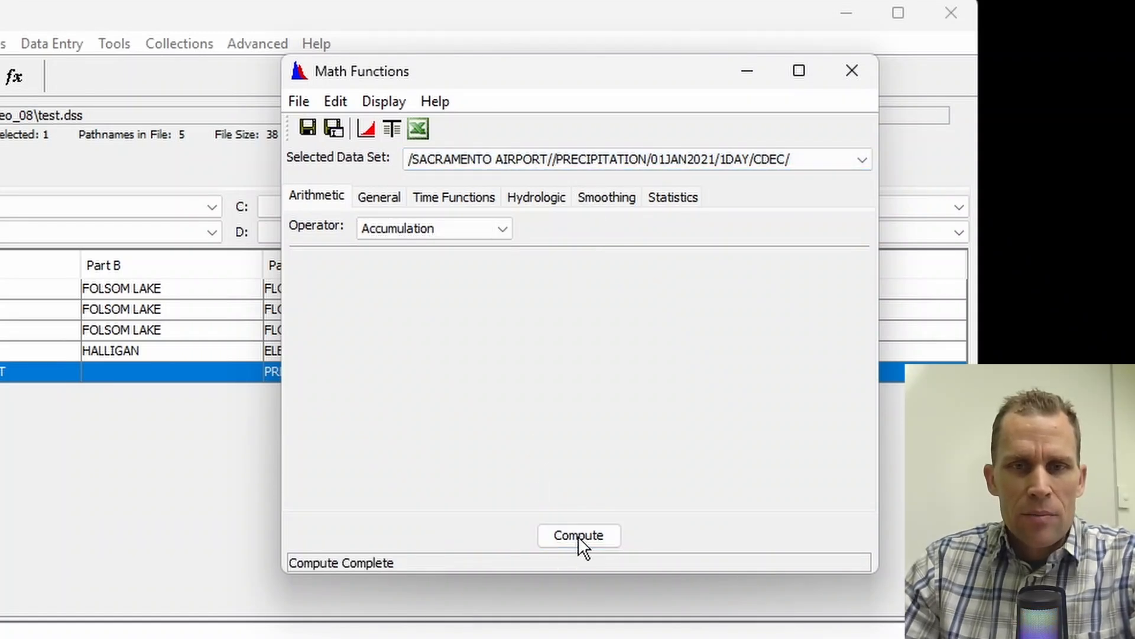
# Step: Plot the accumulated precipitation with the original CDEC data for comparison, and close the plot
pyautogui.click(380, 105)
pyautogui.click(417, 132)
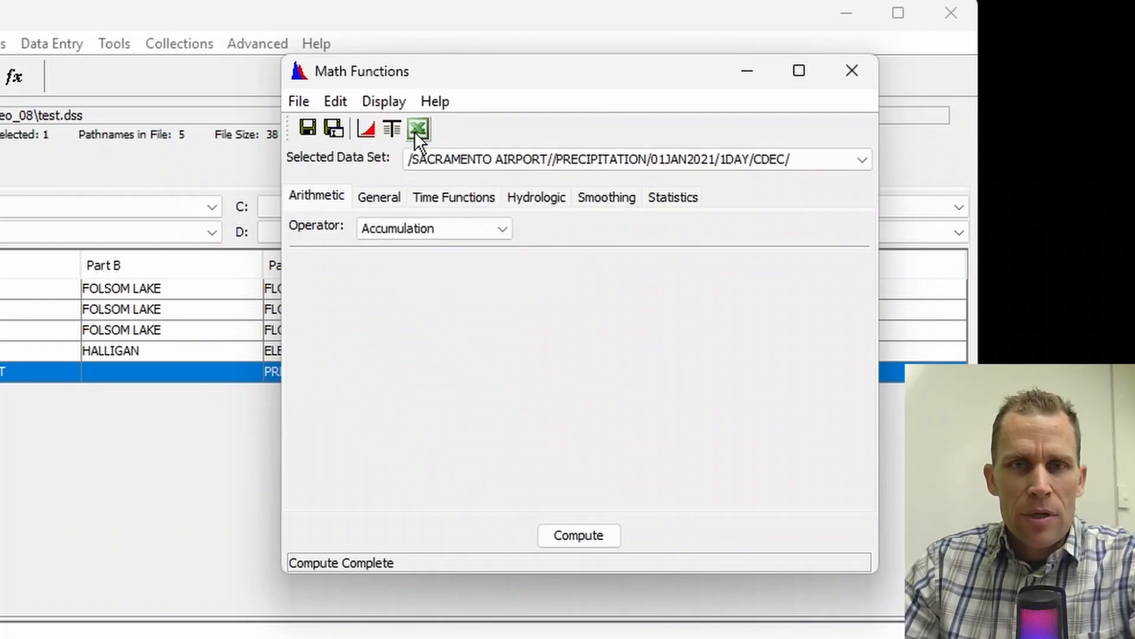
pyautogui.click(370, 130)
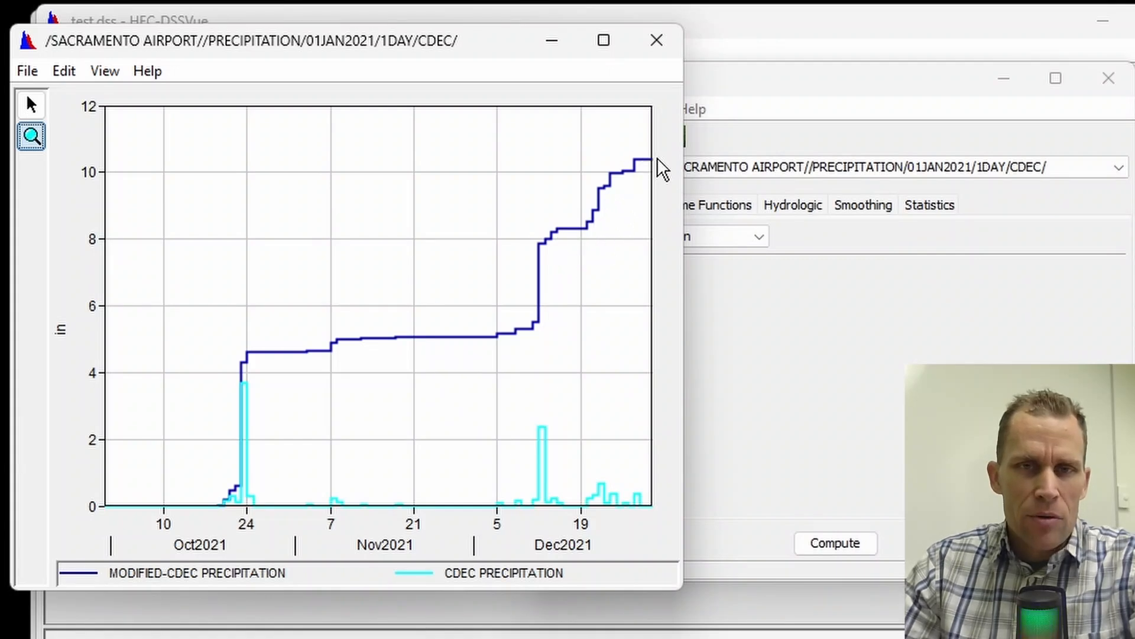
pyautogui.click(655, 45)
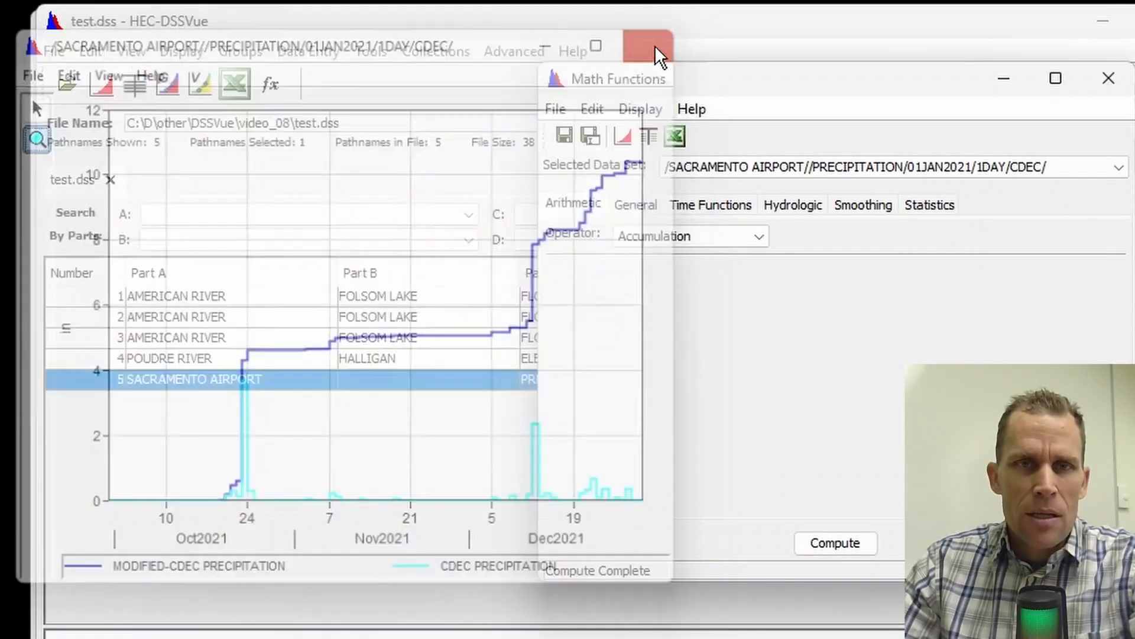
# Step: Save the accumulated precipitation as a new record in test.dss with part F set to CDEC - ACCUMULATED
pyautogui.click(591, 136)
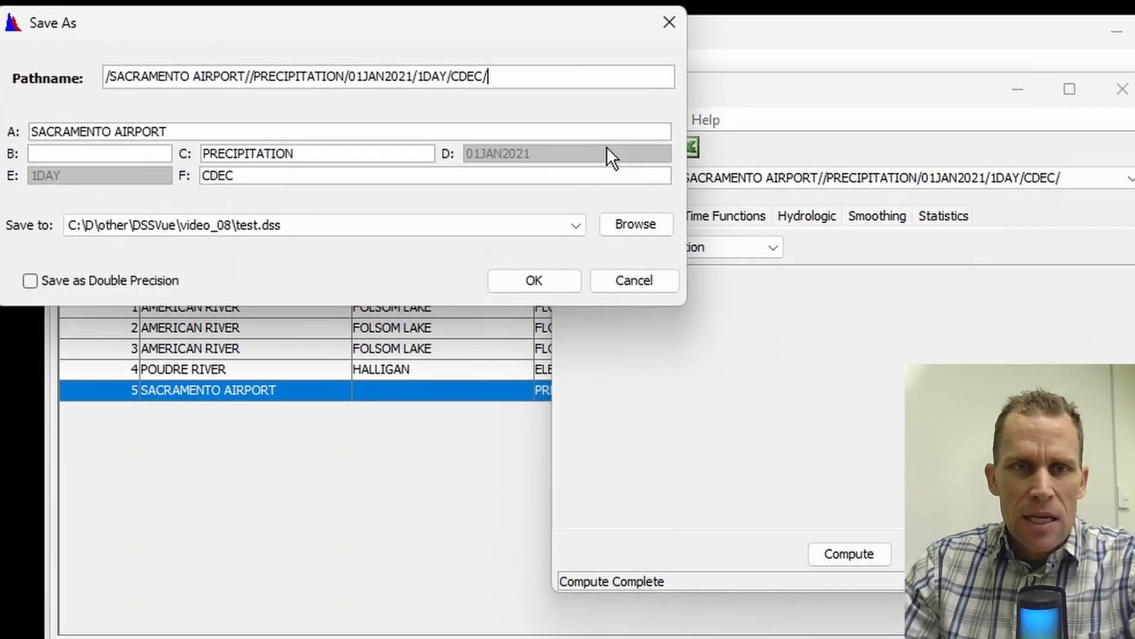
pyautogui.doubleClick(246, 190)
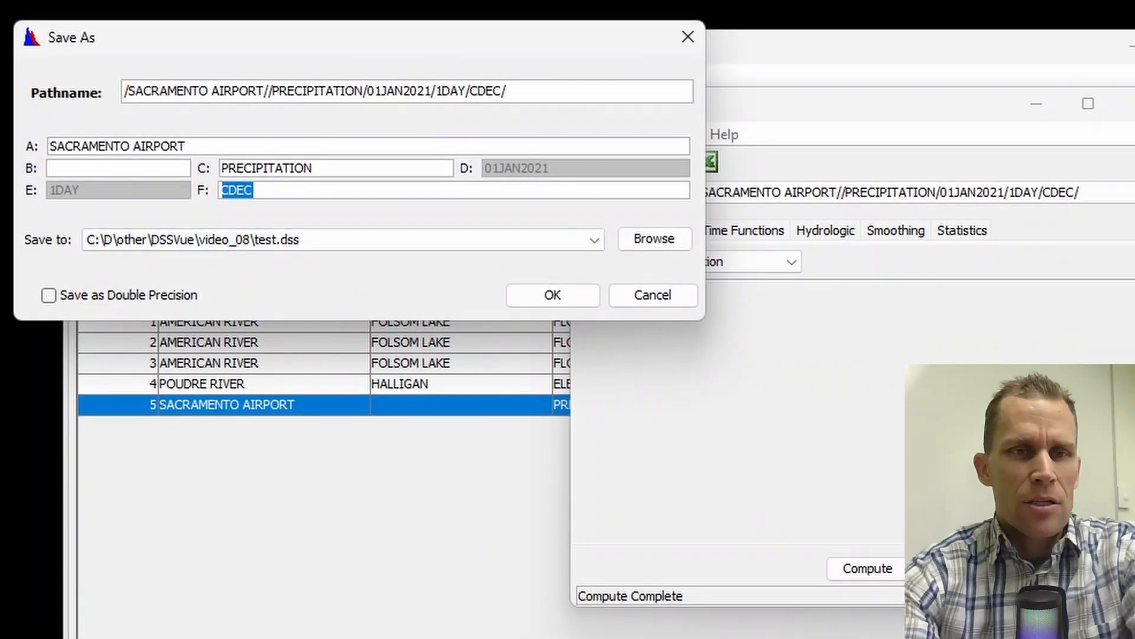
pyautogui.click(230, 190)
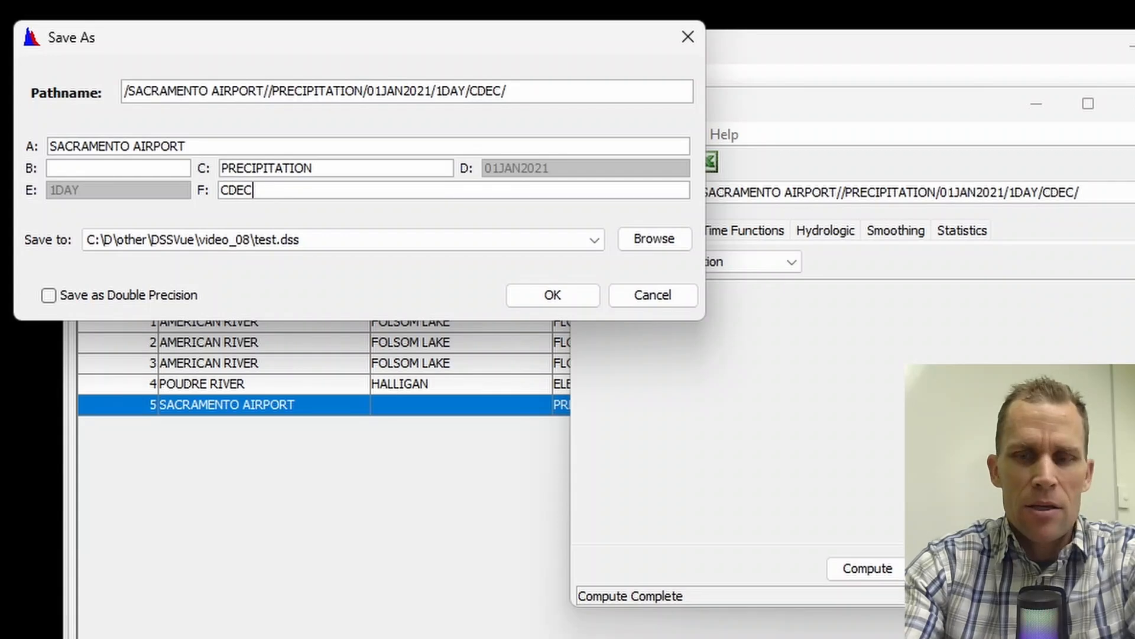
pyautogui.write('- ACCUMULATED')
pyautogui.click(557, 296)
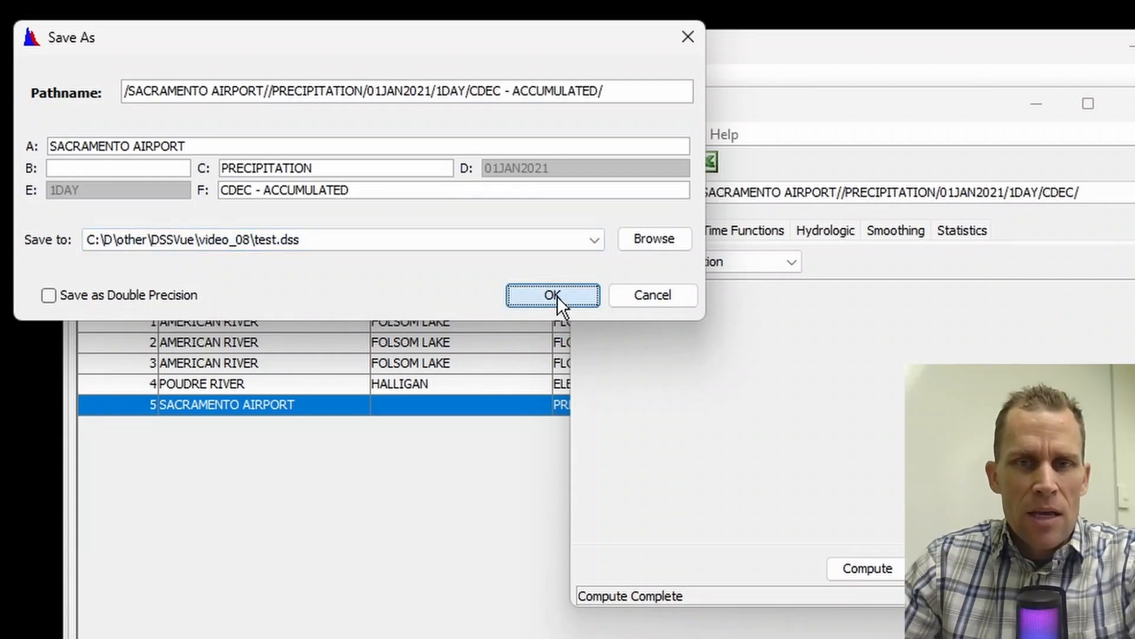
pyautogui.click(653, 486)
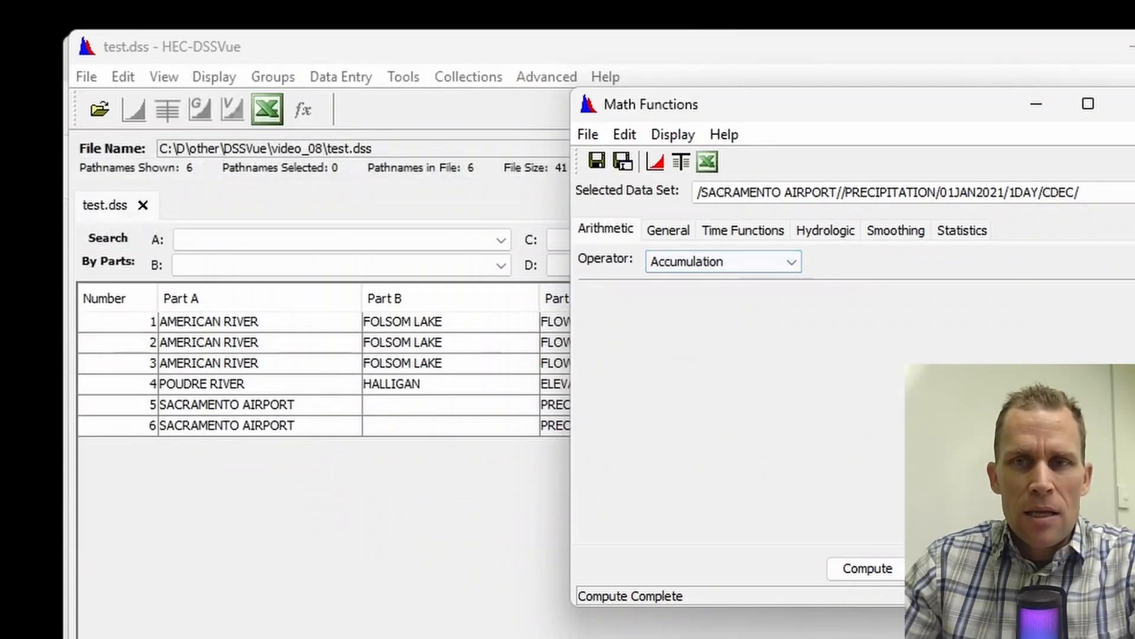
# Step: Close Math Functions, plot the CDEC and CDEC - ACCUMULATED Sacramento Airport precipitation records together for comparison, and close the plot
pyautogui.click(1127, 105)
pyautogui.click(583, 368)
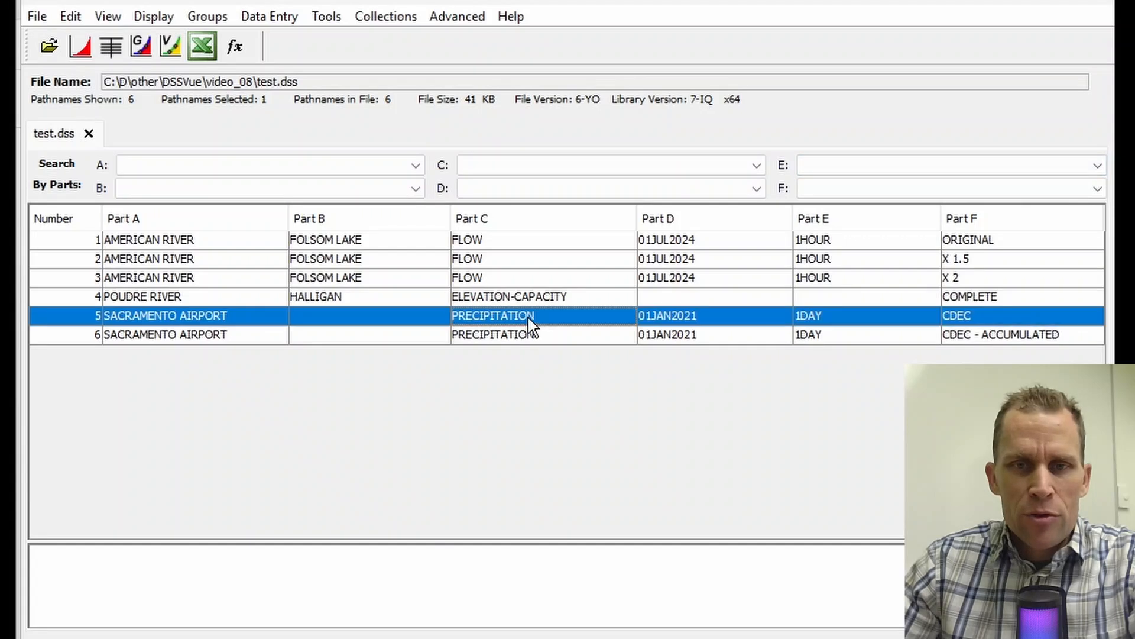
pyautogui.click(535, 338)
pyautogui.click(540, 321)
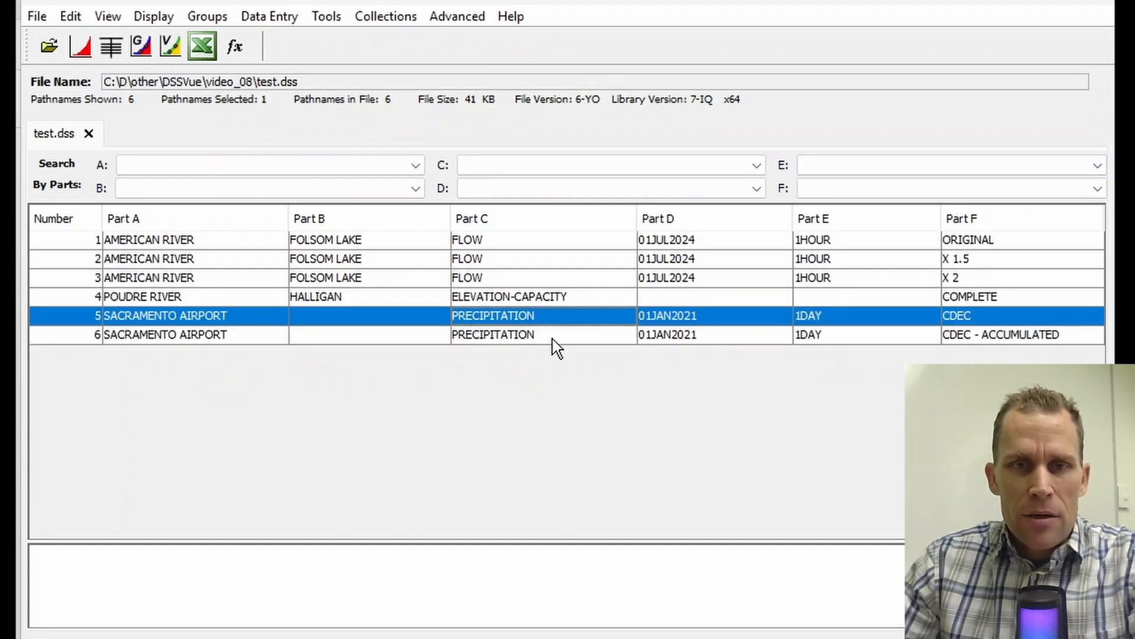
pyautogui.click(555, 336)
pyautogui.click(545, 319)
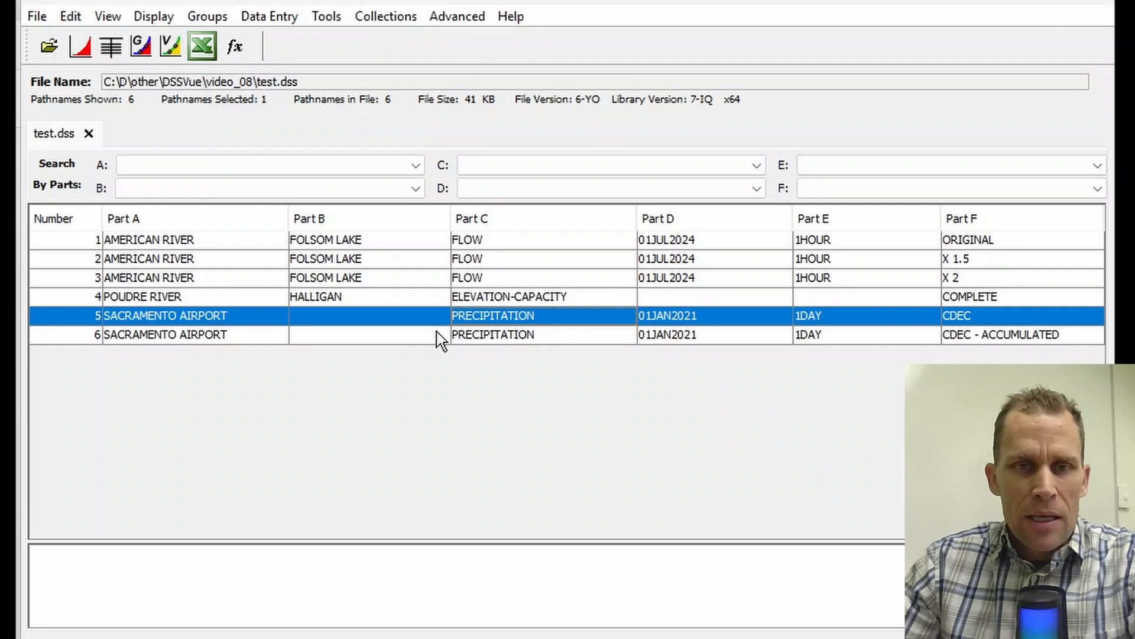
pyautogui.keyDown('shift'); pyautogui.click(458, 336); pyautogui.keyUp('shift')
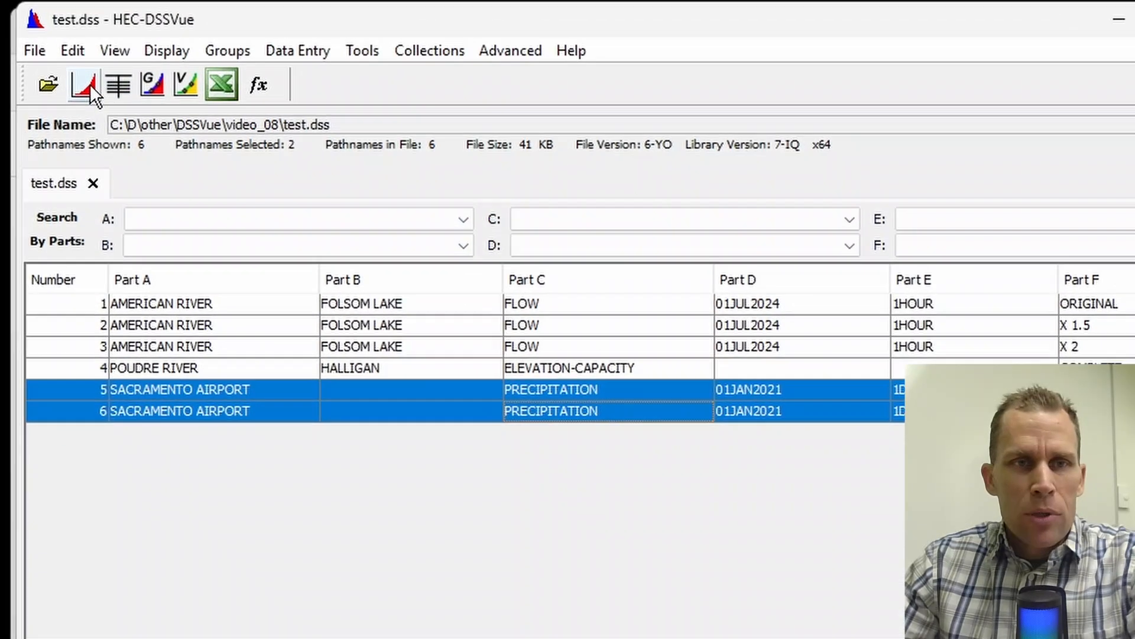
pyautogui.click(81, 56)
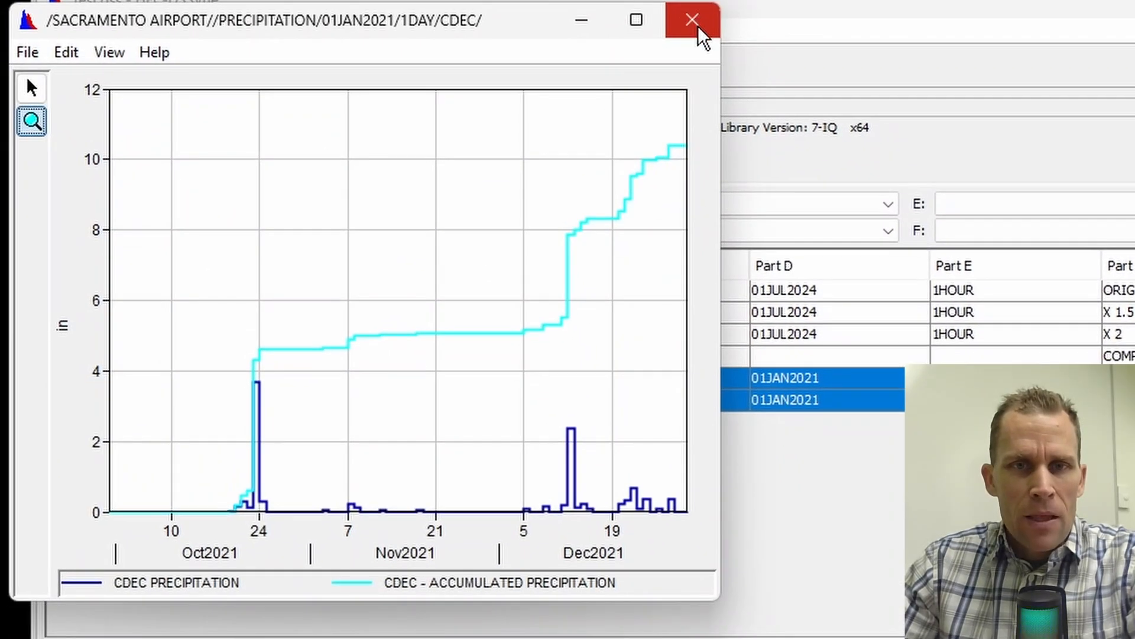
pyautogui.click(698, 28)
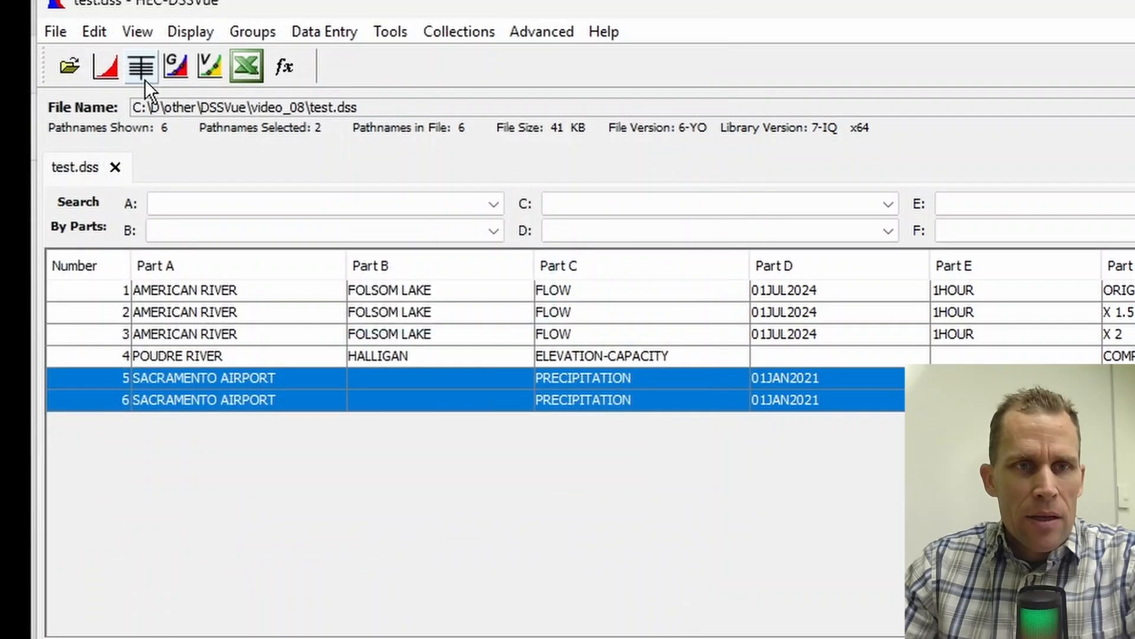
# Step: Tabulate both Sacramento Airport precipitation records to compare daily and accumulated values through December 2021, and close the table
pyautogui.click(144, 76)
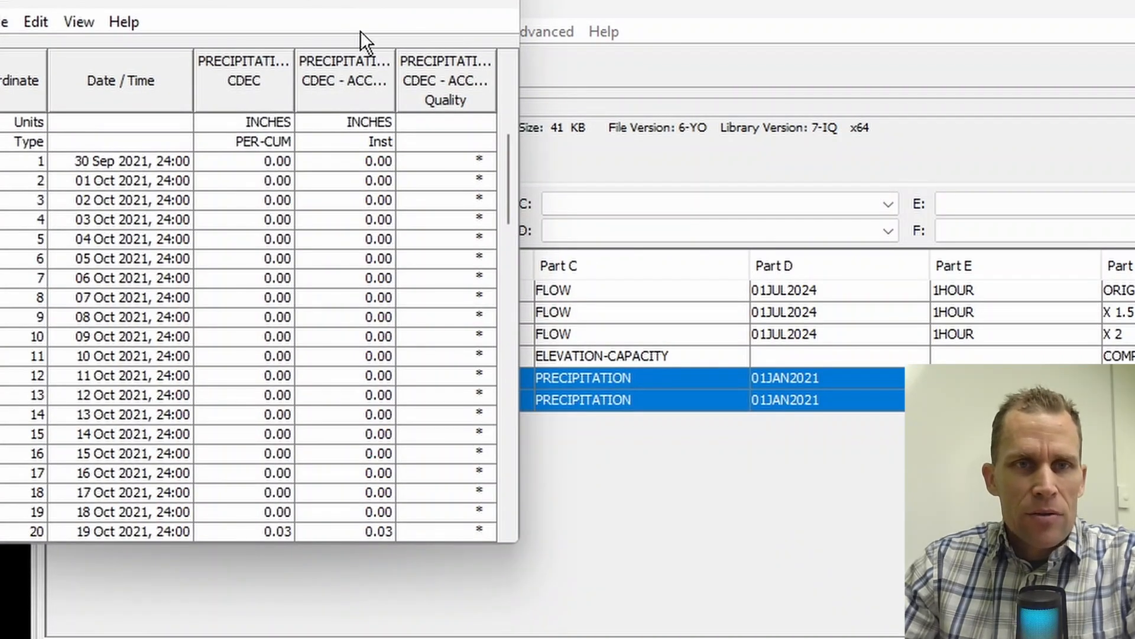
pyautogui.moveTo(358, 4); pyautogui.dragTo(625, 92)
pyautogui.scroll(-17, 650, 355)
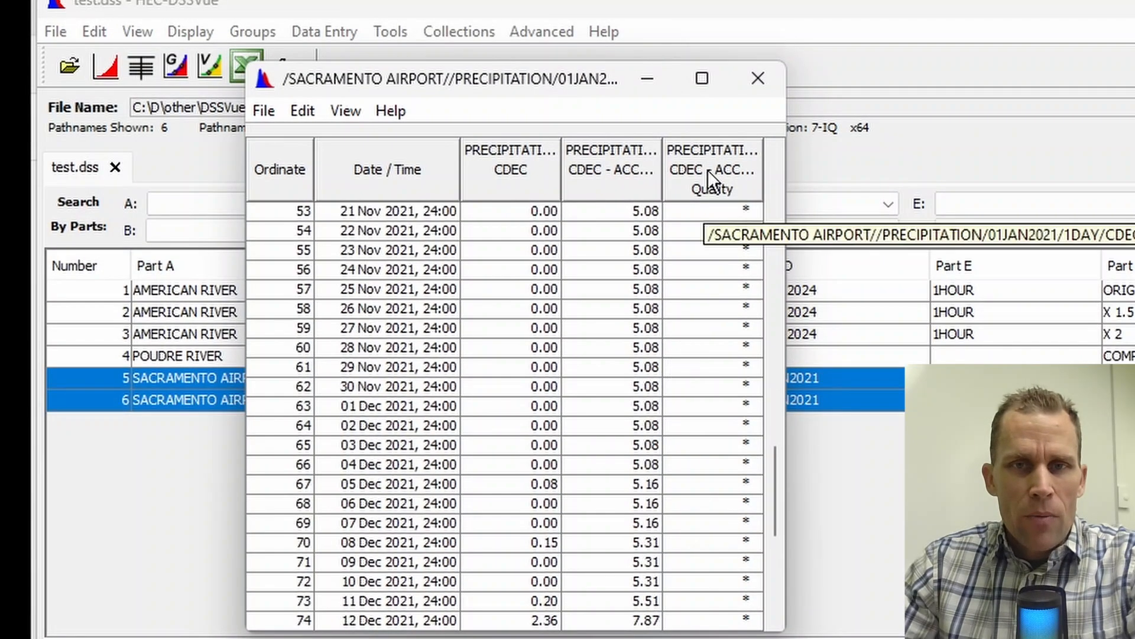
pyautogui.click(758, 78)
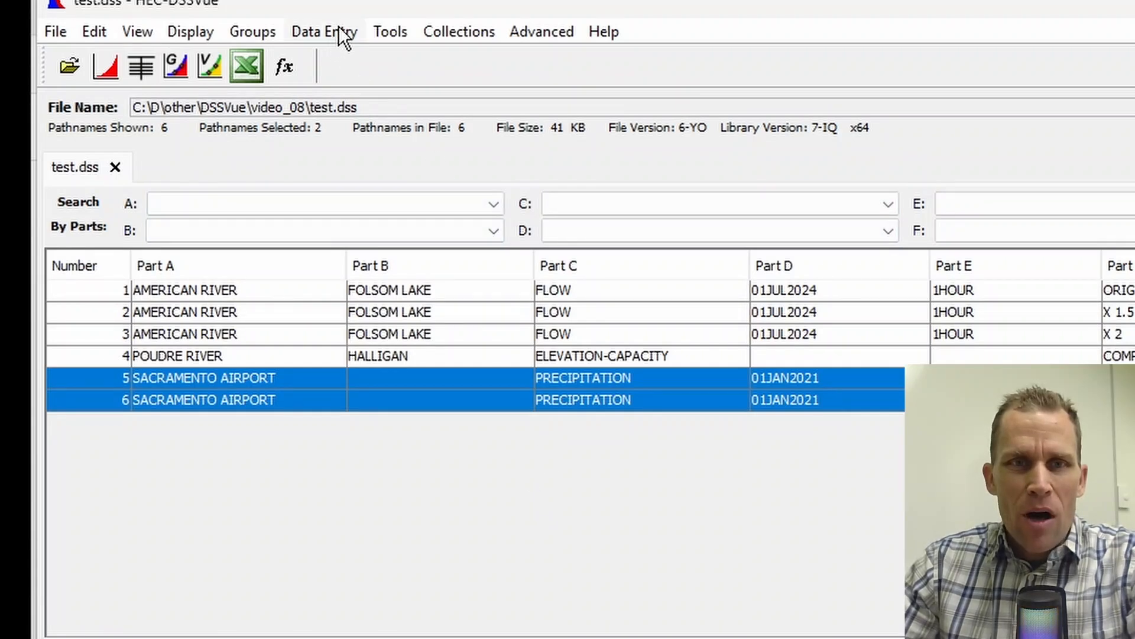
# Step: Open Math Functions for the ORIGINAL American River flow record, review the arithmetic operators with Inverse selected, and close it without computing
pyautogui.click(399, 29)
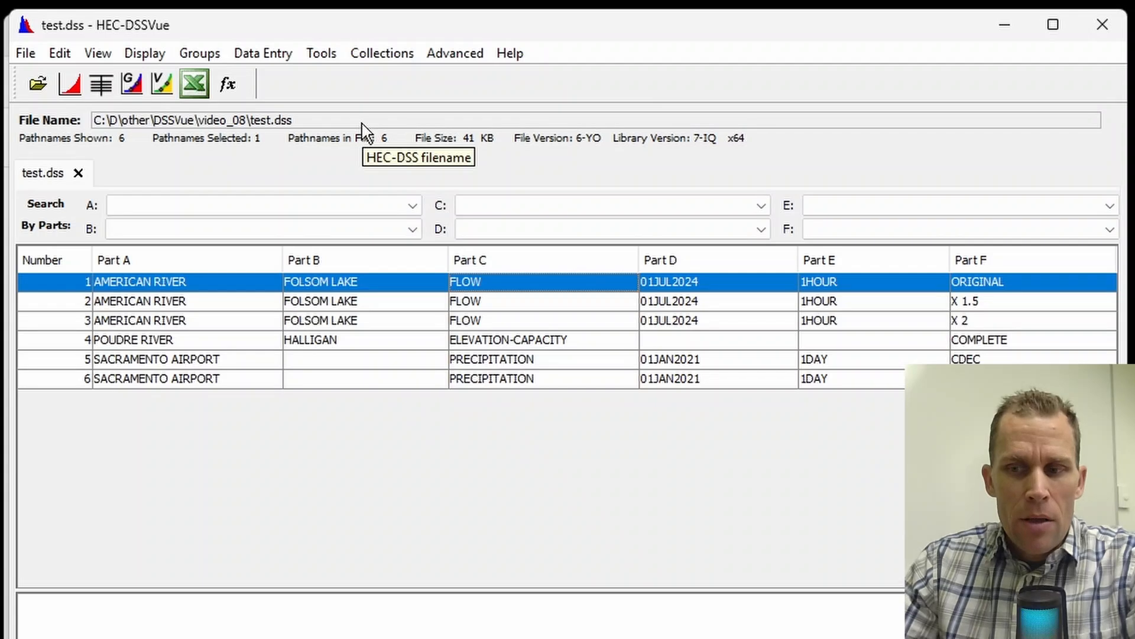
pyautogui.click(322, 54)
pyautogui.click(340, 80)
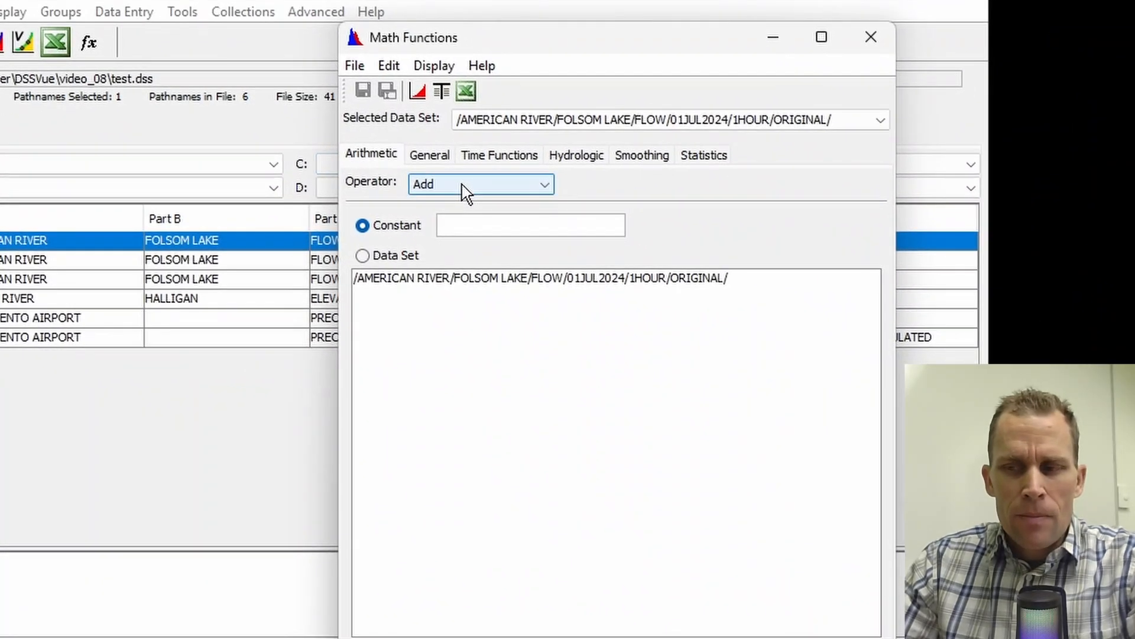
pyautogui.click(457, 186)
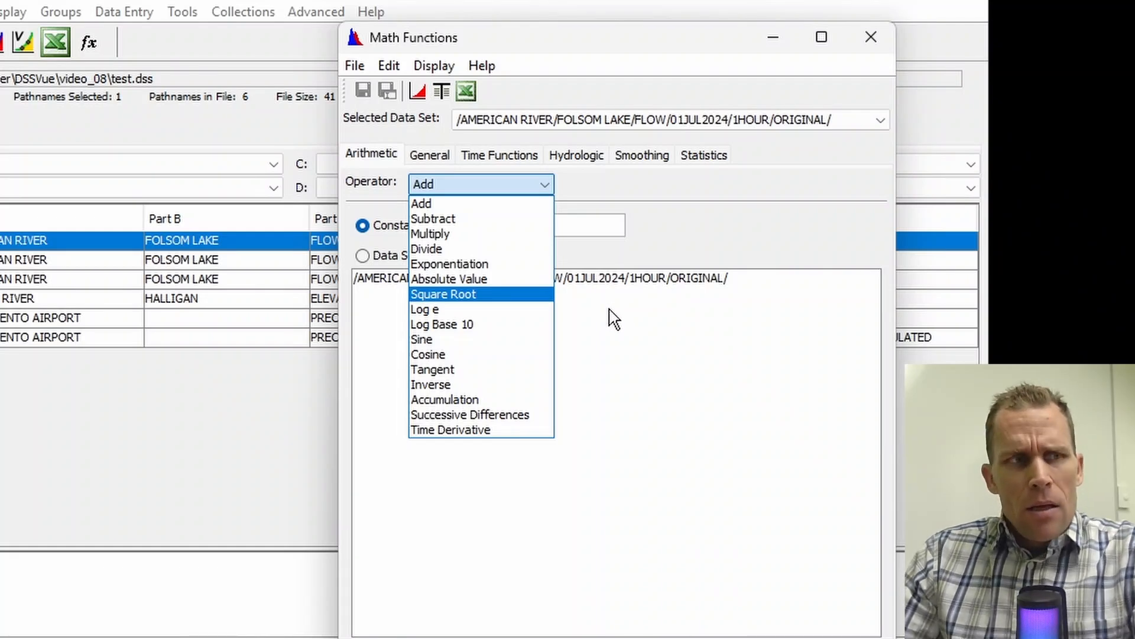
pyautogui.click(466, 383)
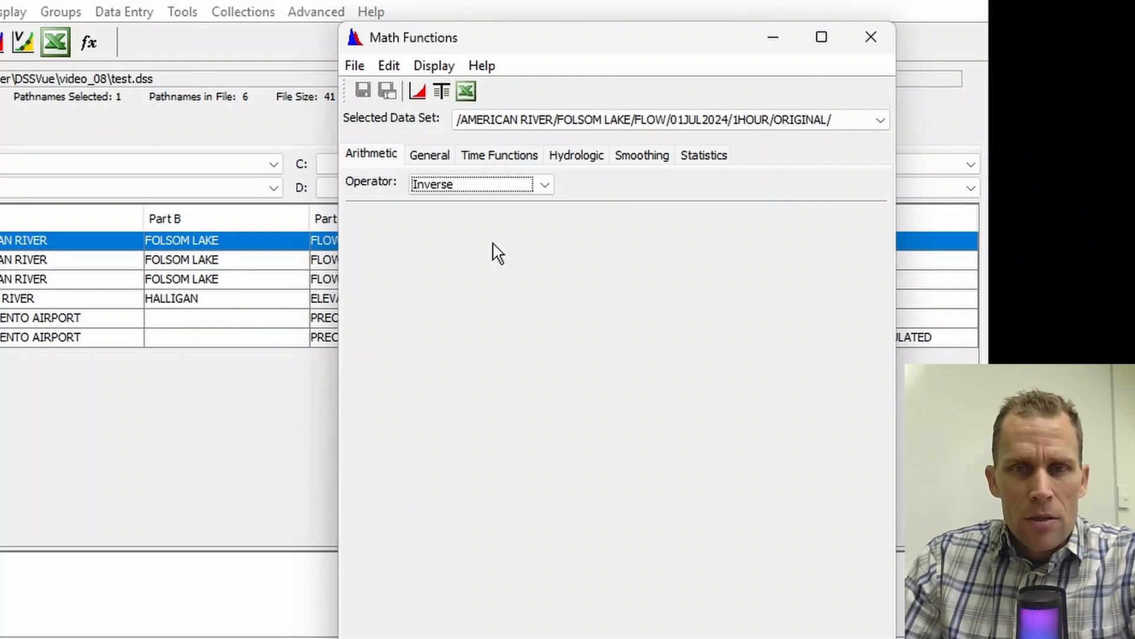
pyautogui.click(544, 187)
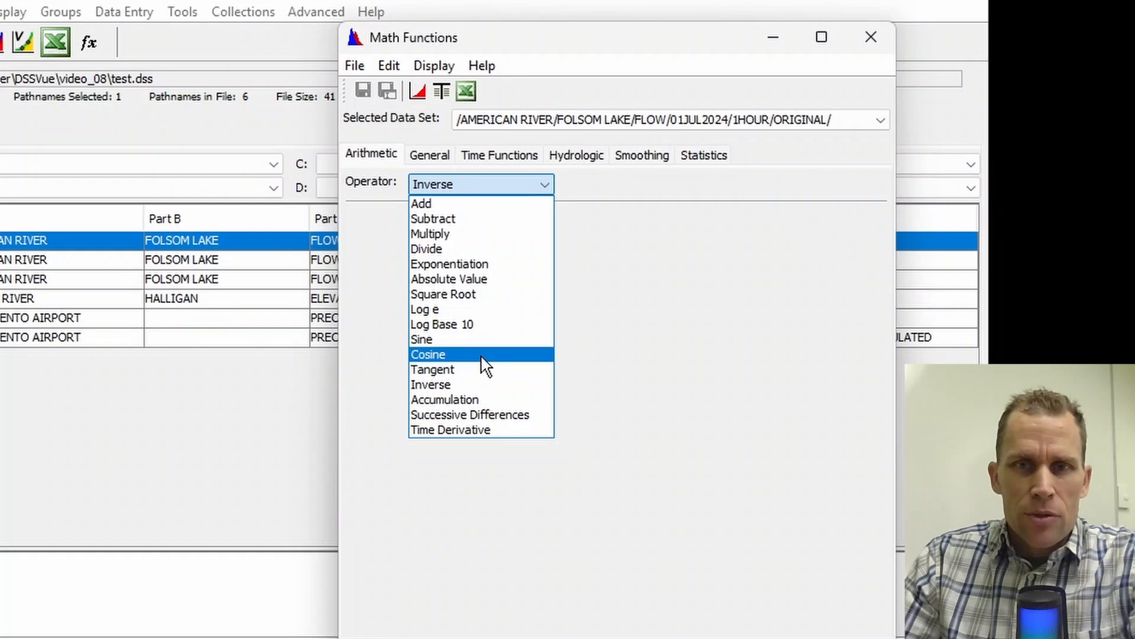
pyautogui.click(622, 358)
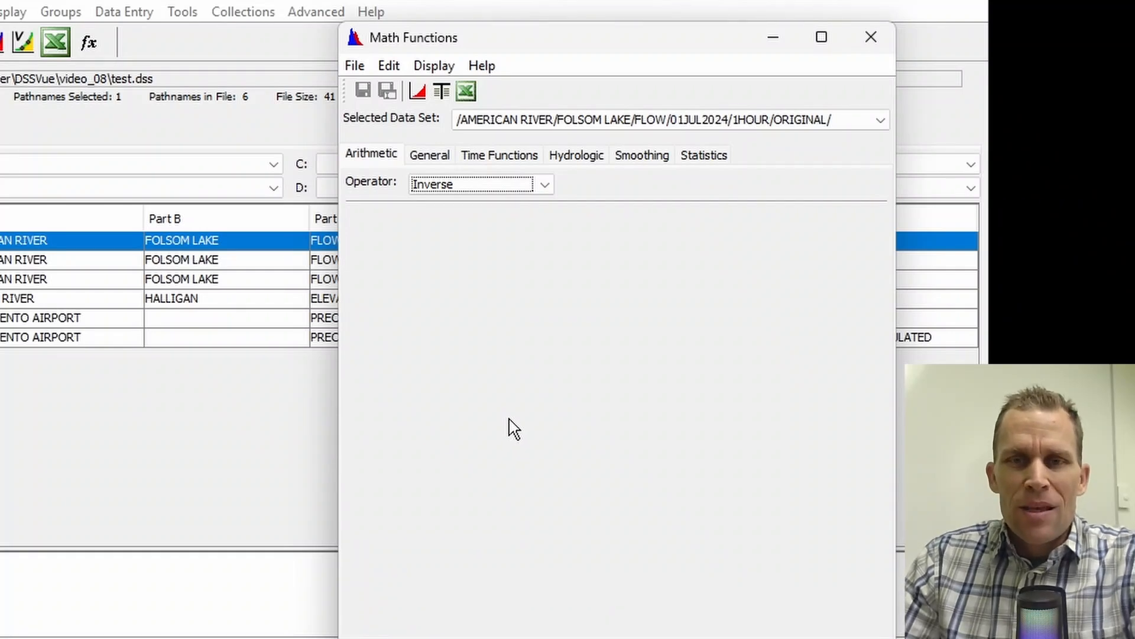
pyautogui.click(878, 41)
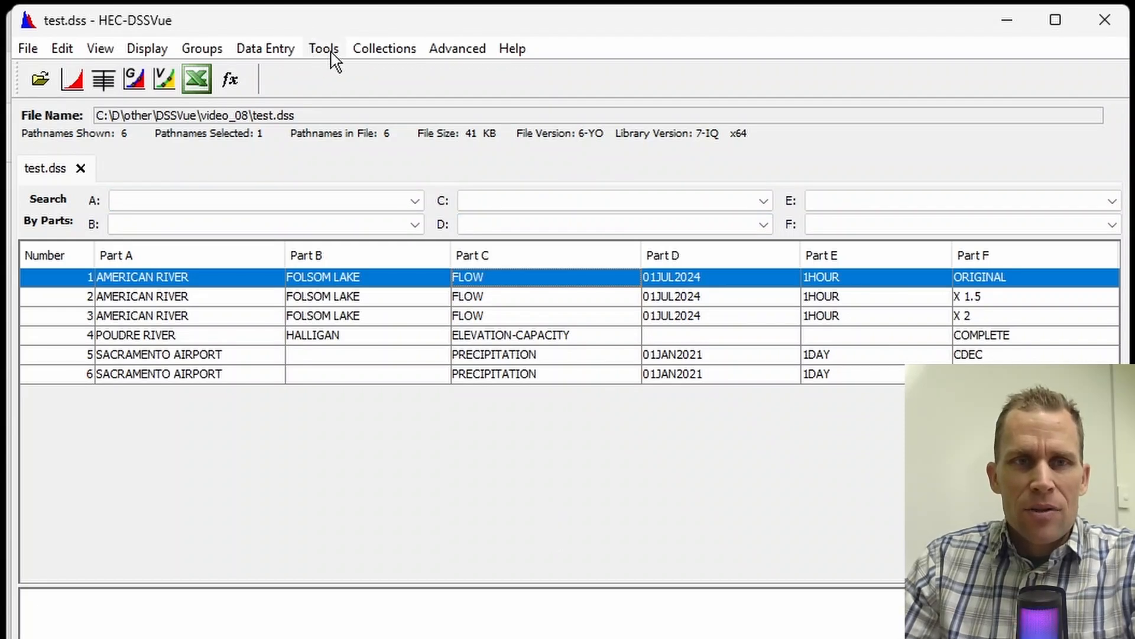
pyautogui.click(372, 52)
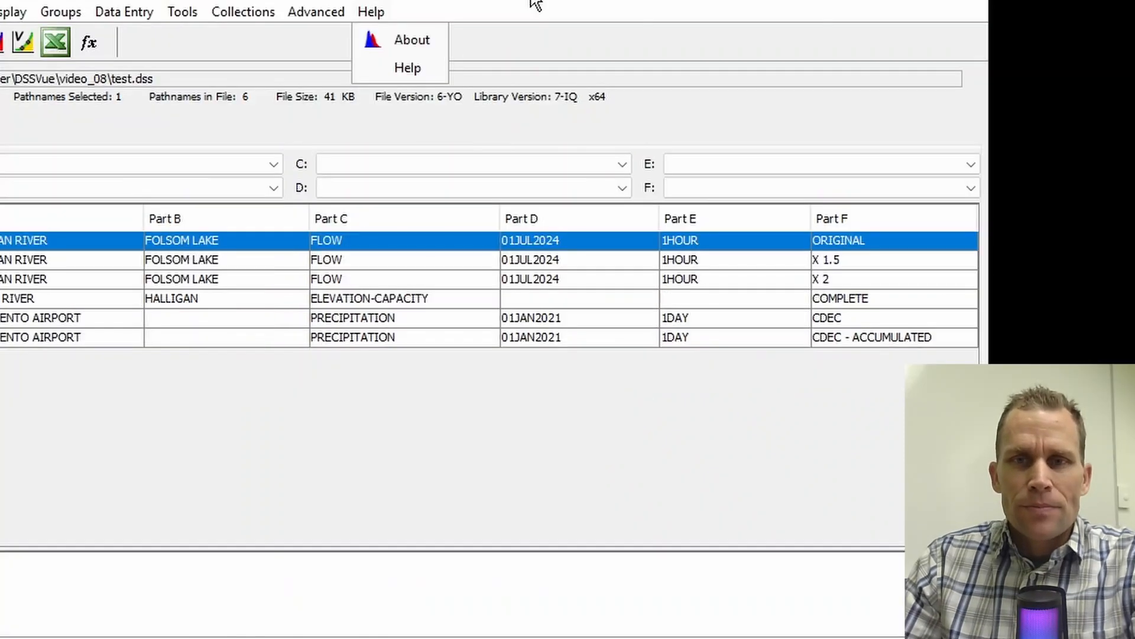
pyautogui.click(672, 30)
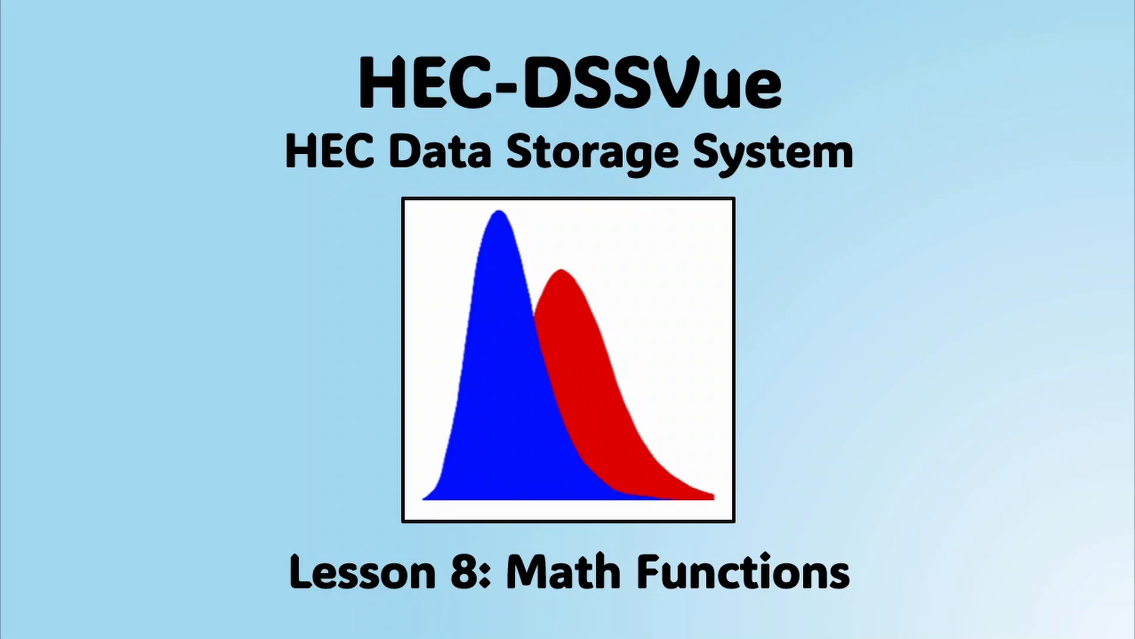